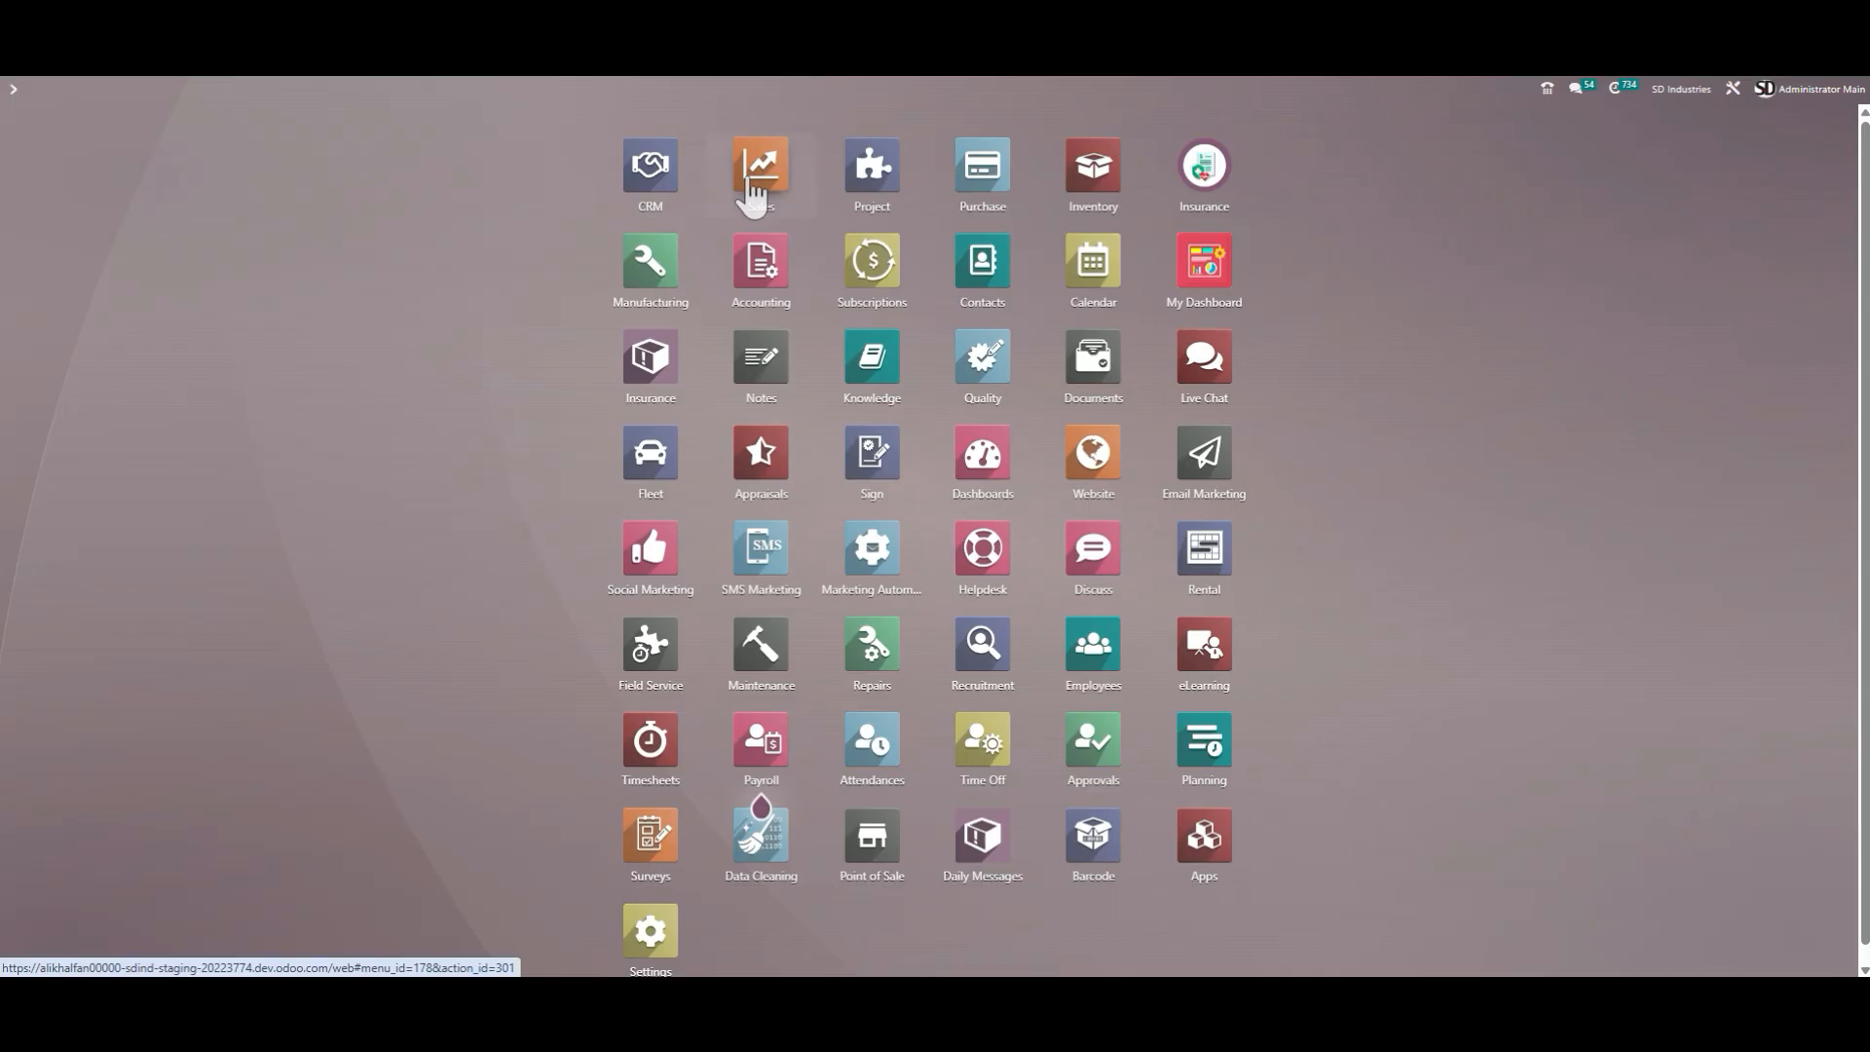
Create a new change log in the Sales module and name it "Change the Product"
left_click(752, 195)
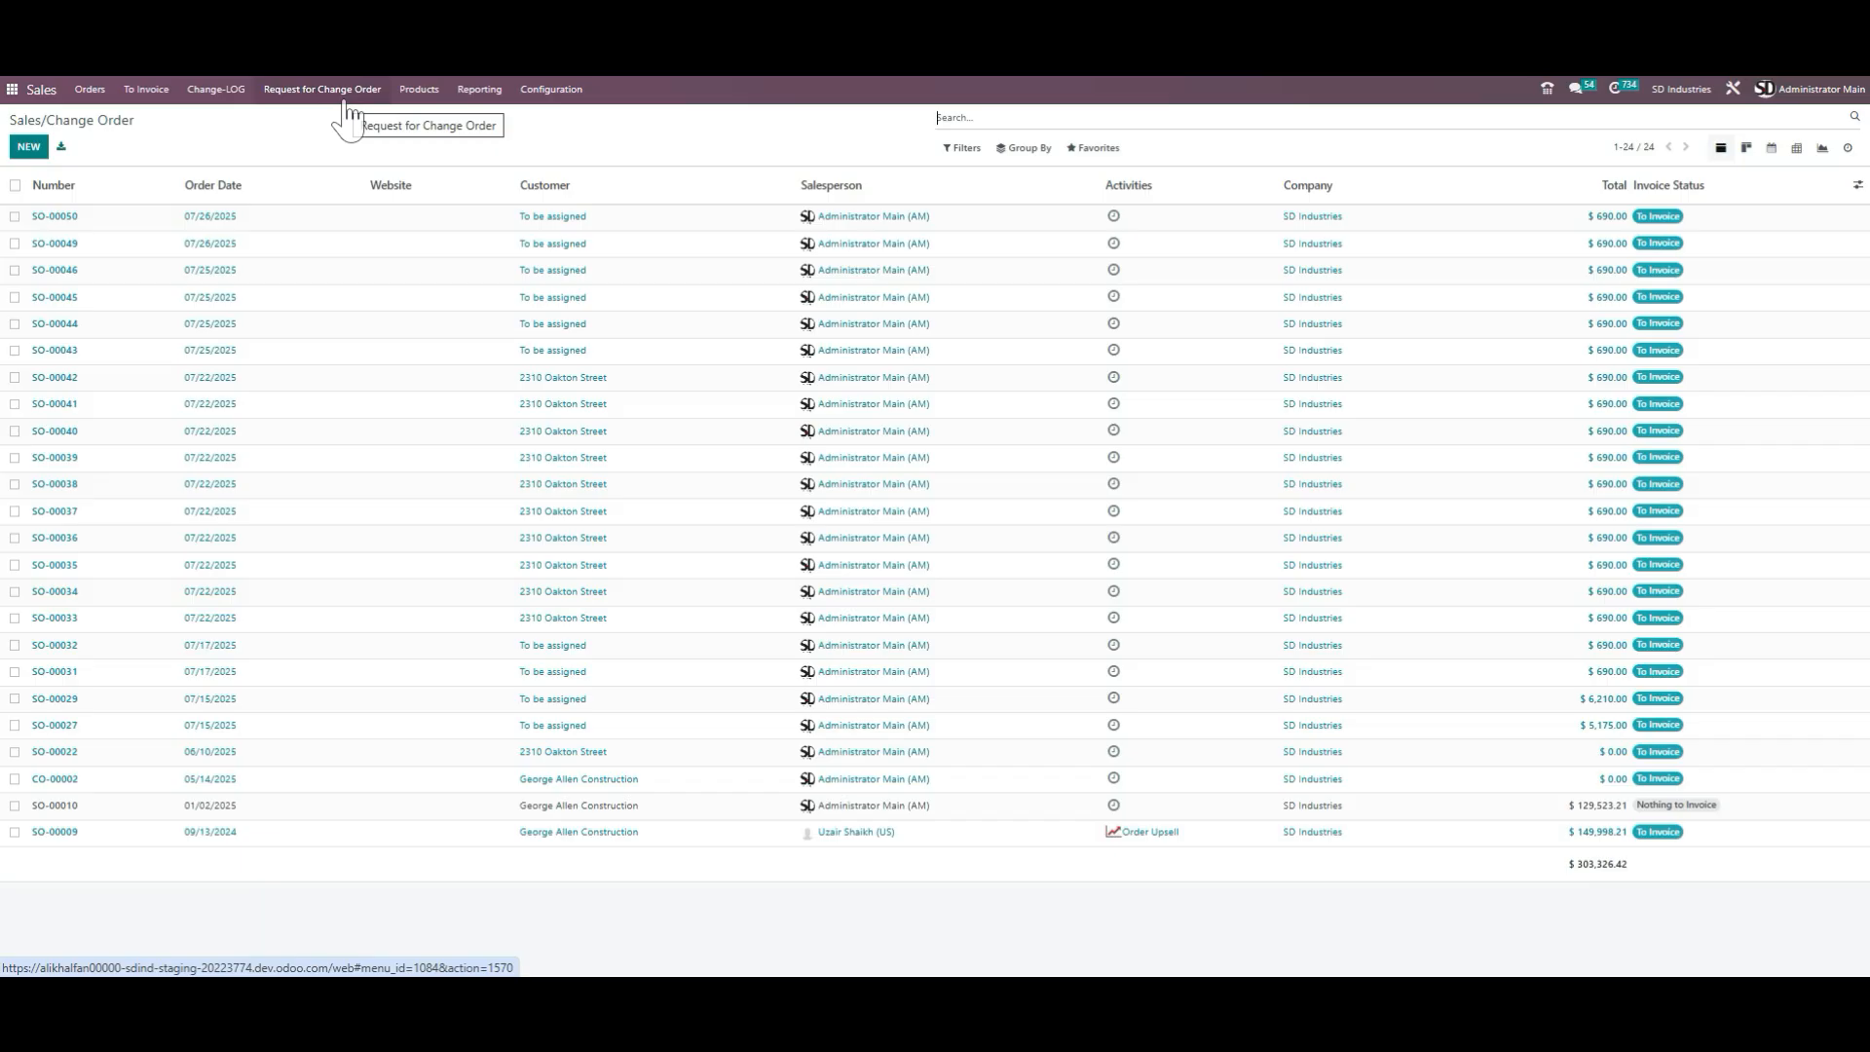
left_click(224, 90)
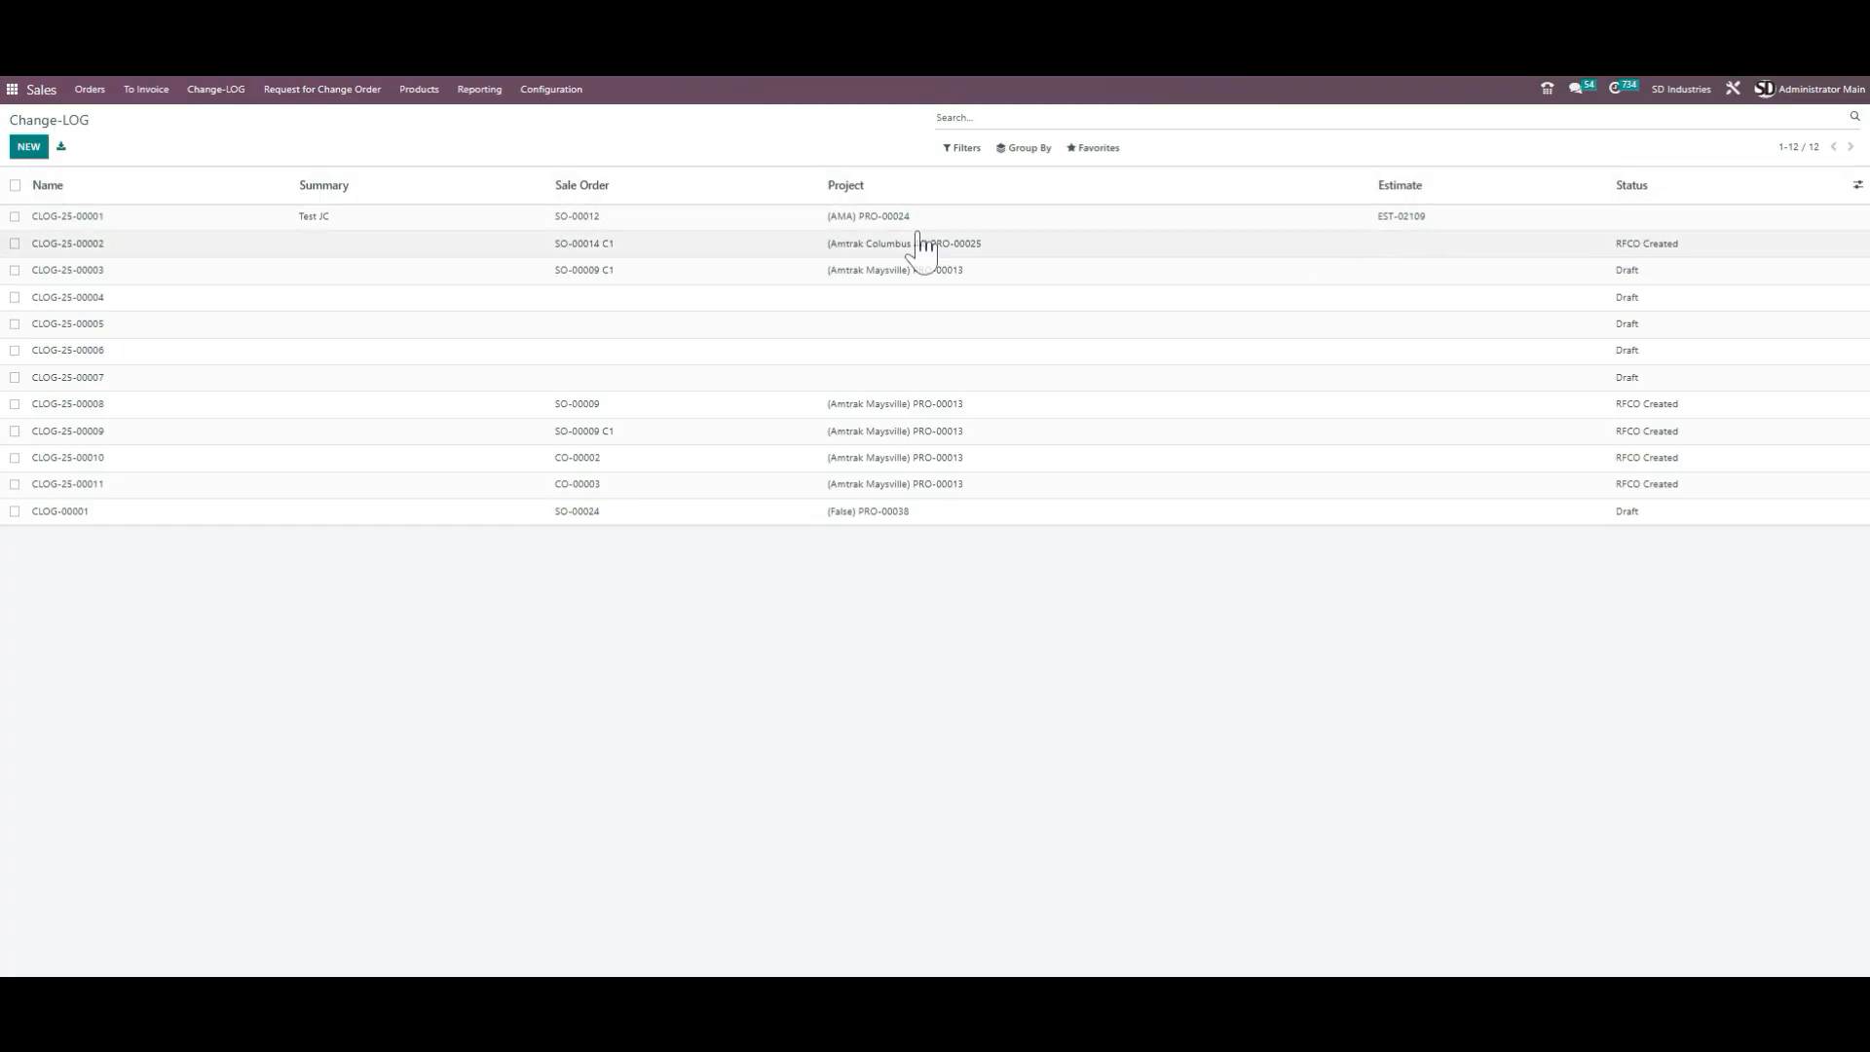
left_click(25, 149)
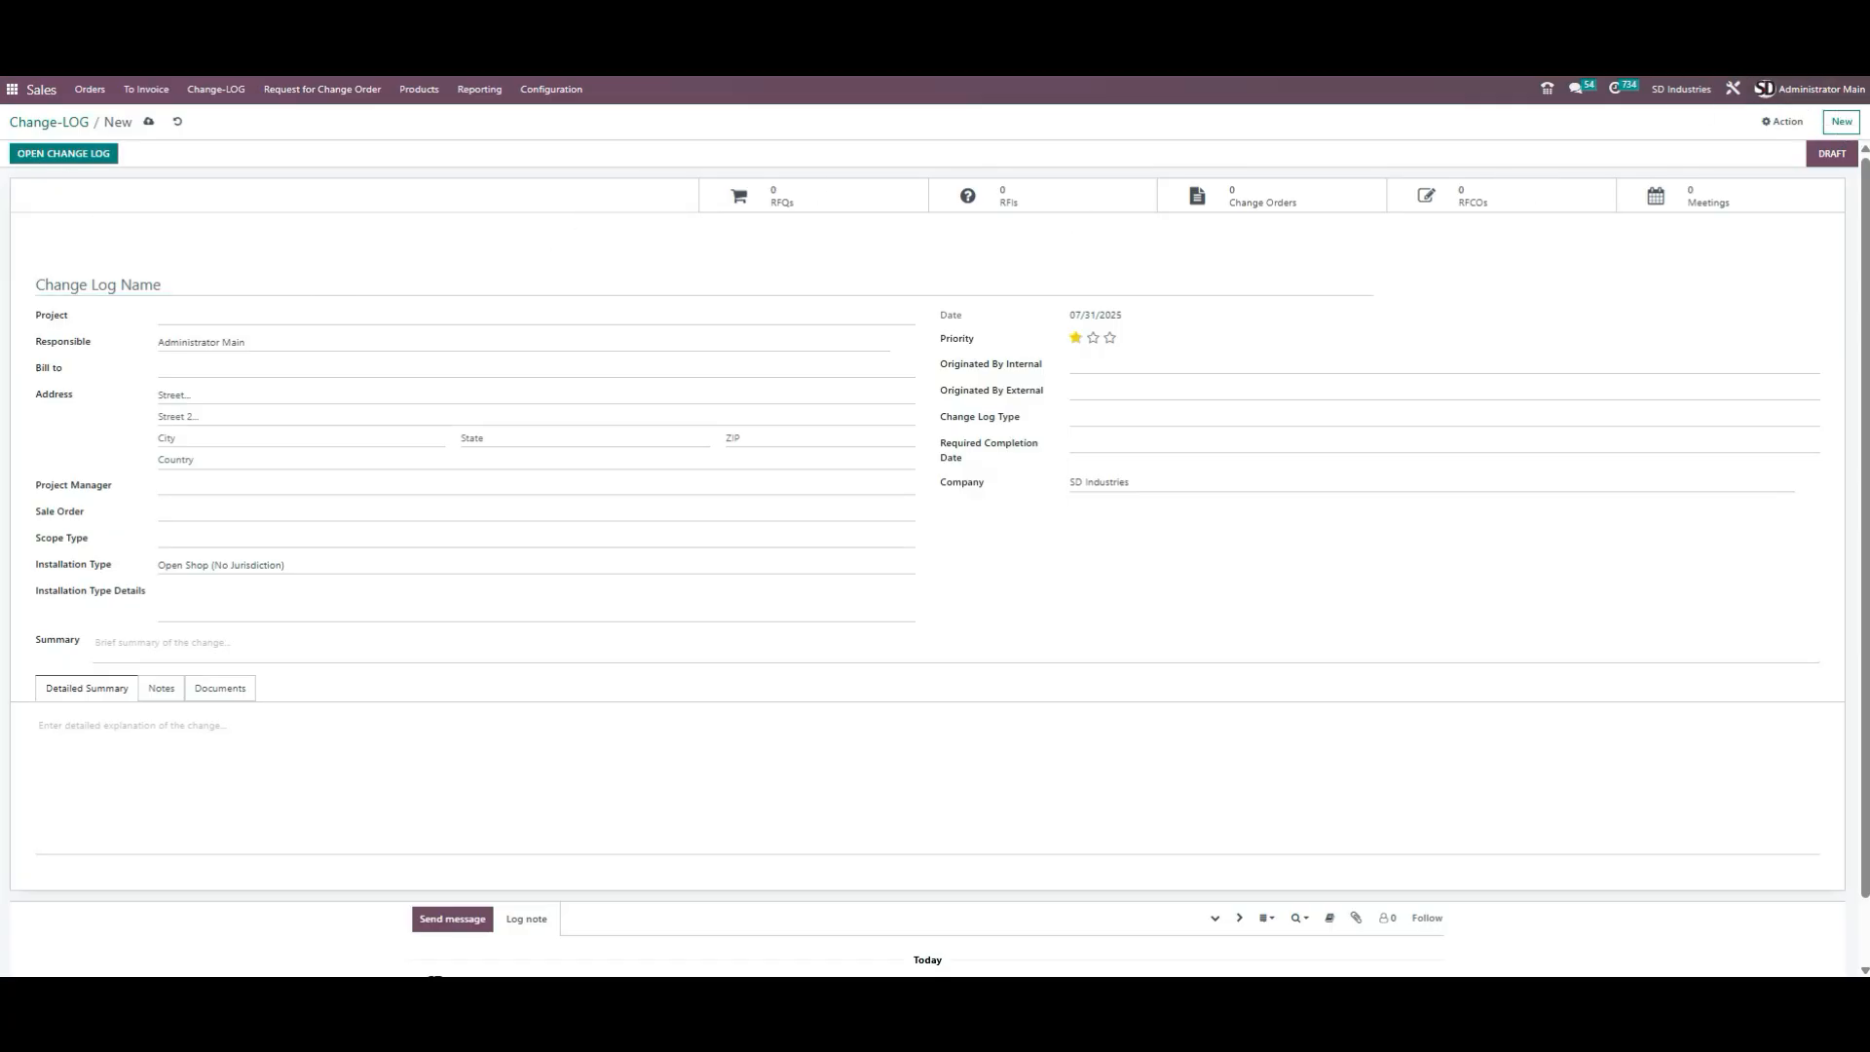
left_click(98, 284)
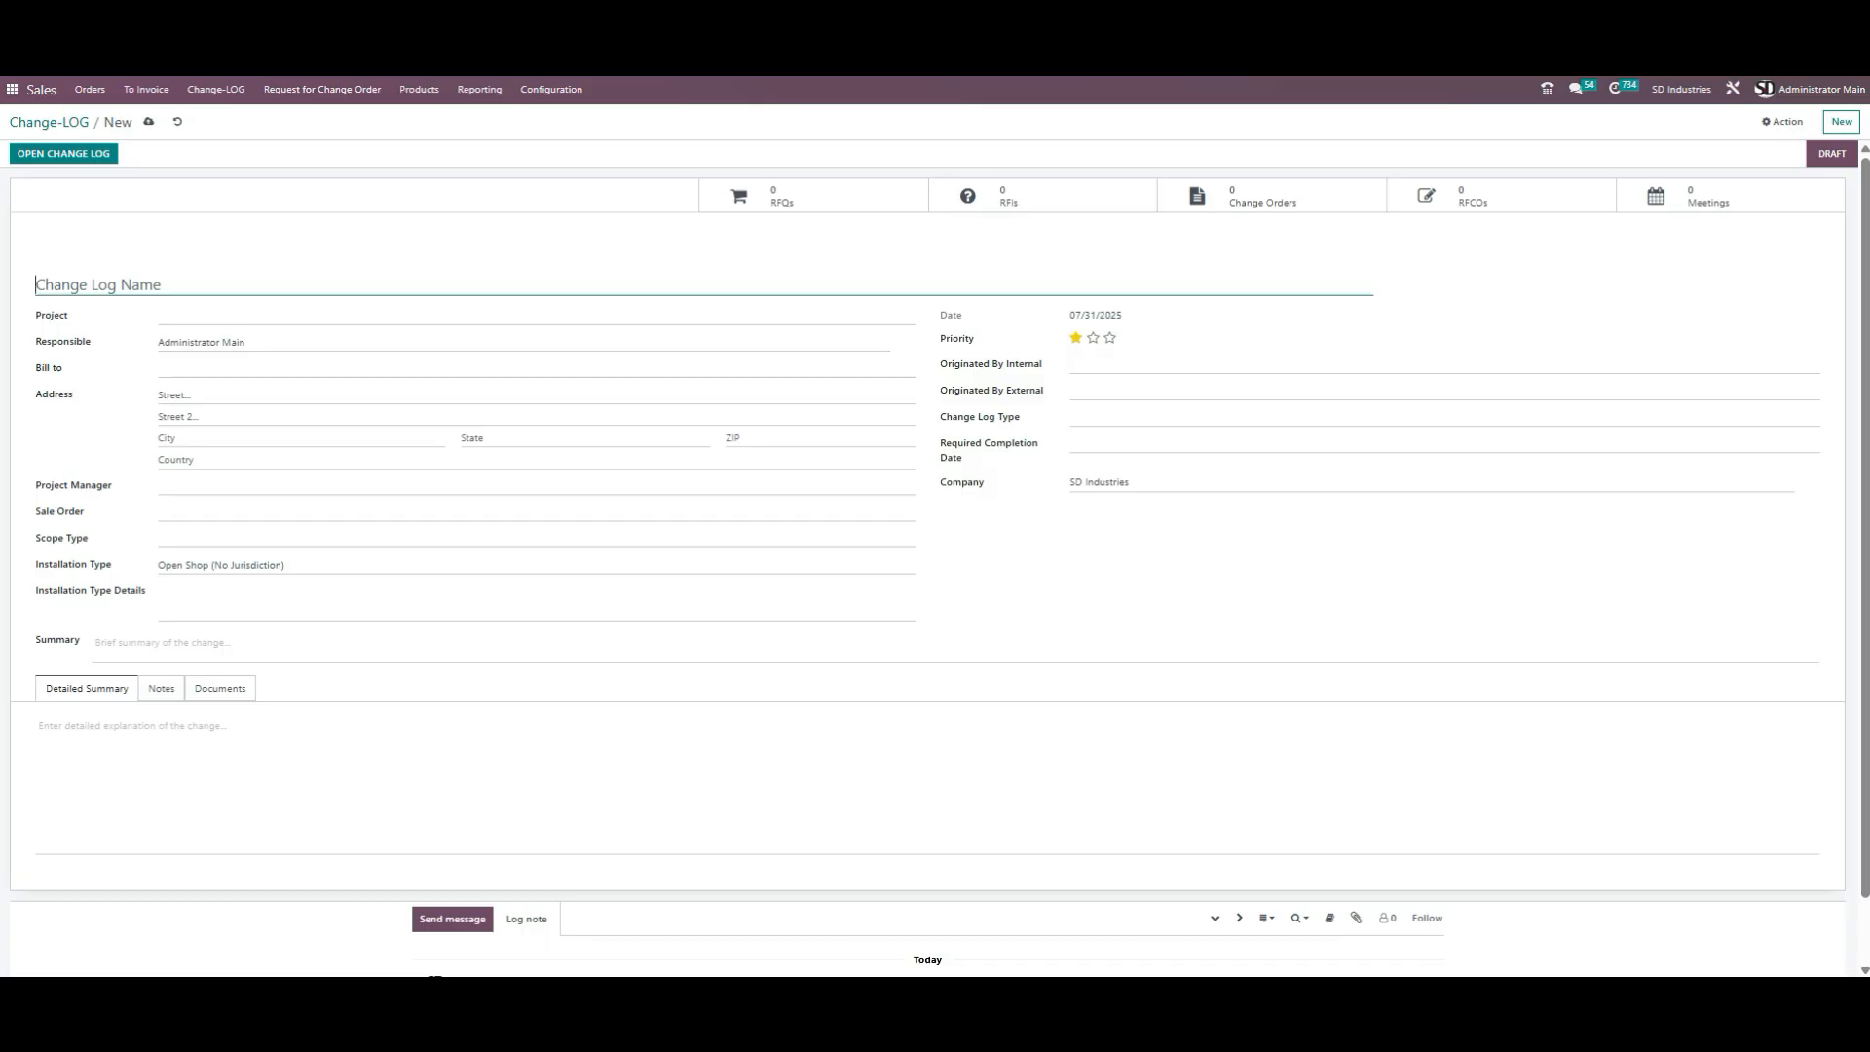
type("Change the Product")
Assign the change log to project (False) PRO-00038 with the main administrator as the responsible user
left_click(265, 316)
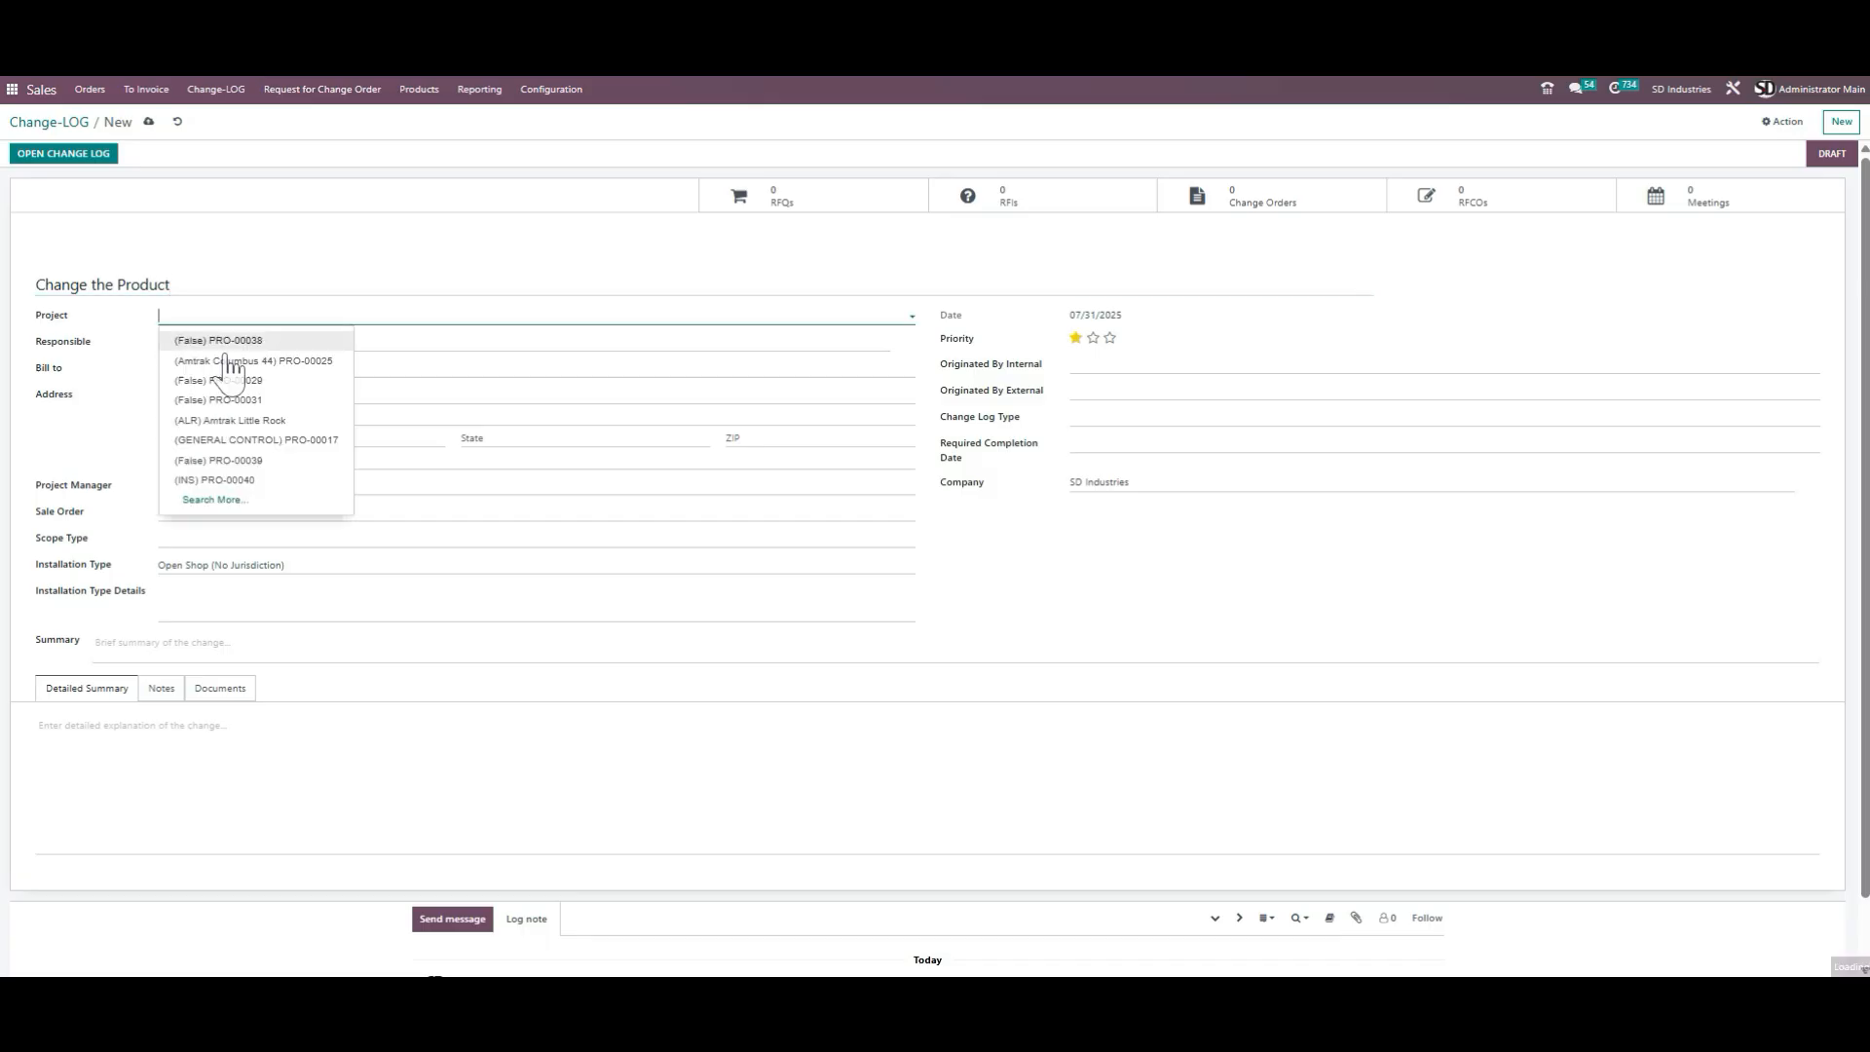
left_click(246, 343)
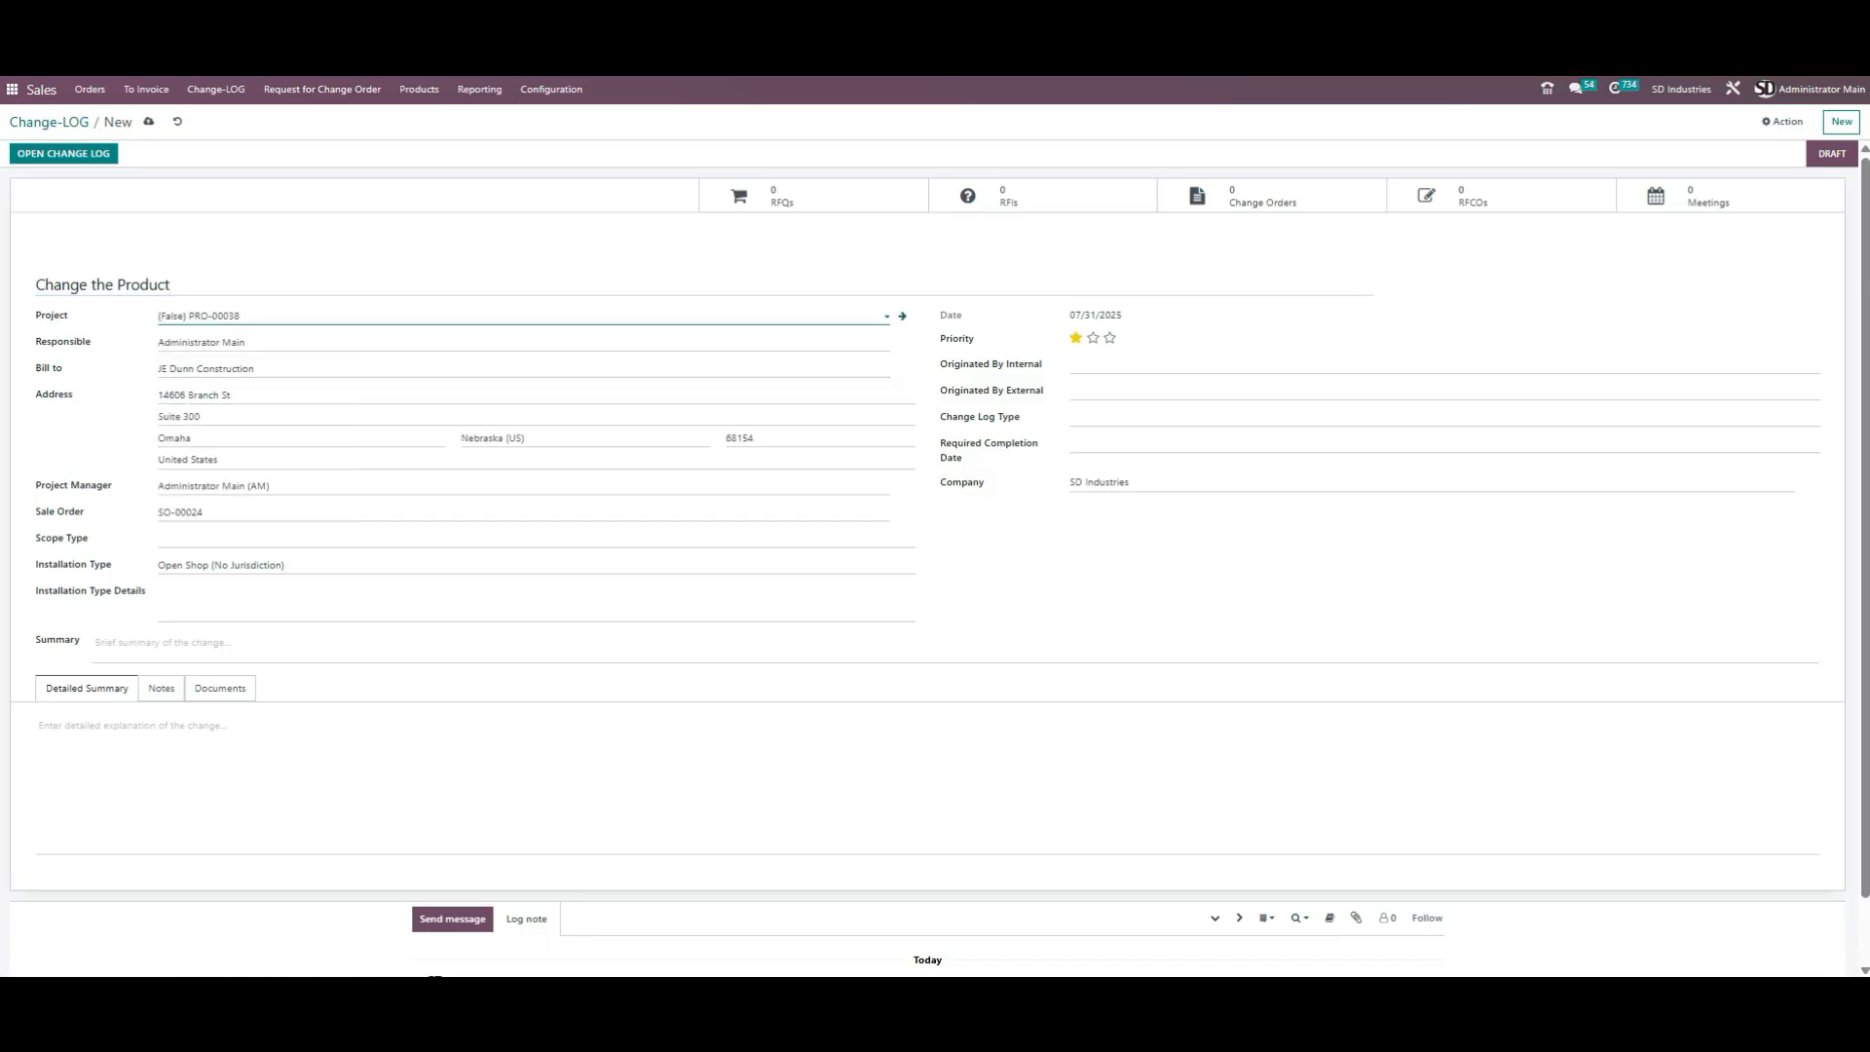
left_click(246, 343)
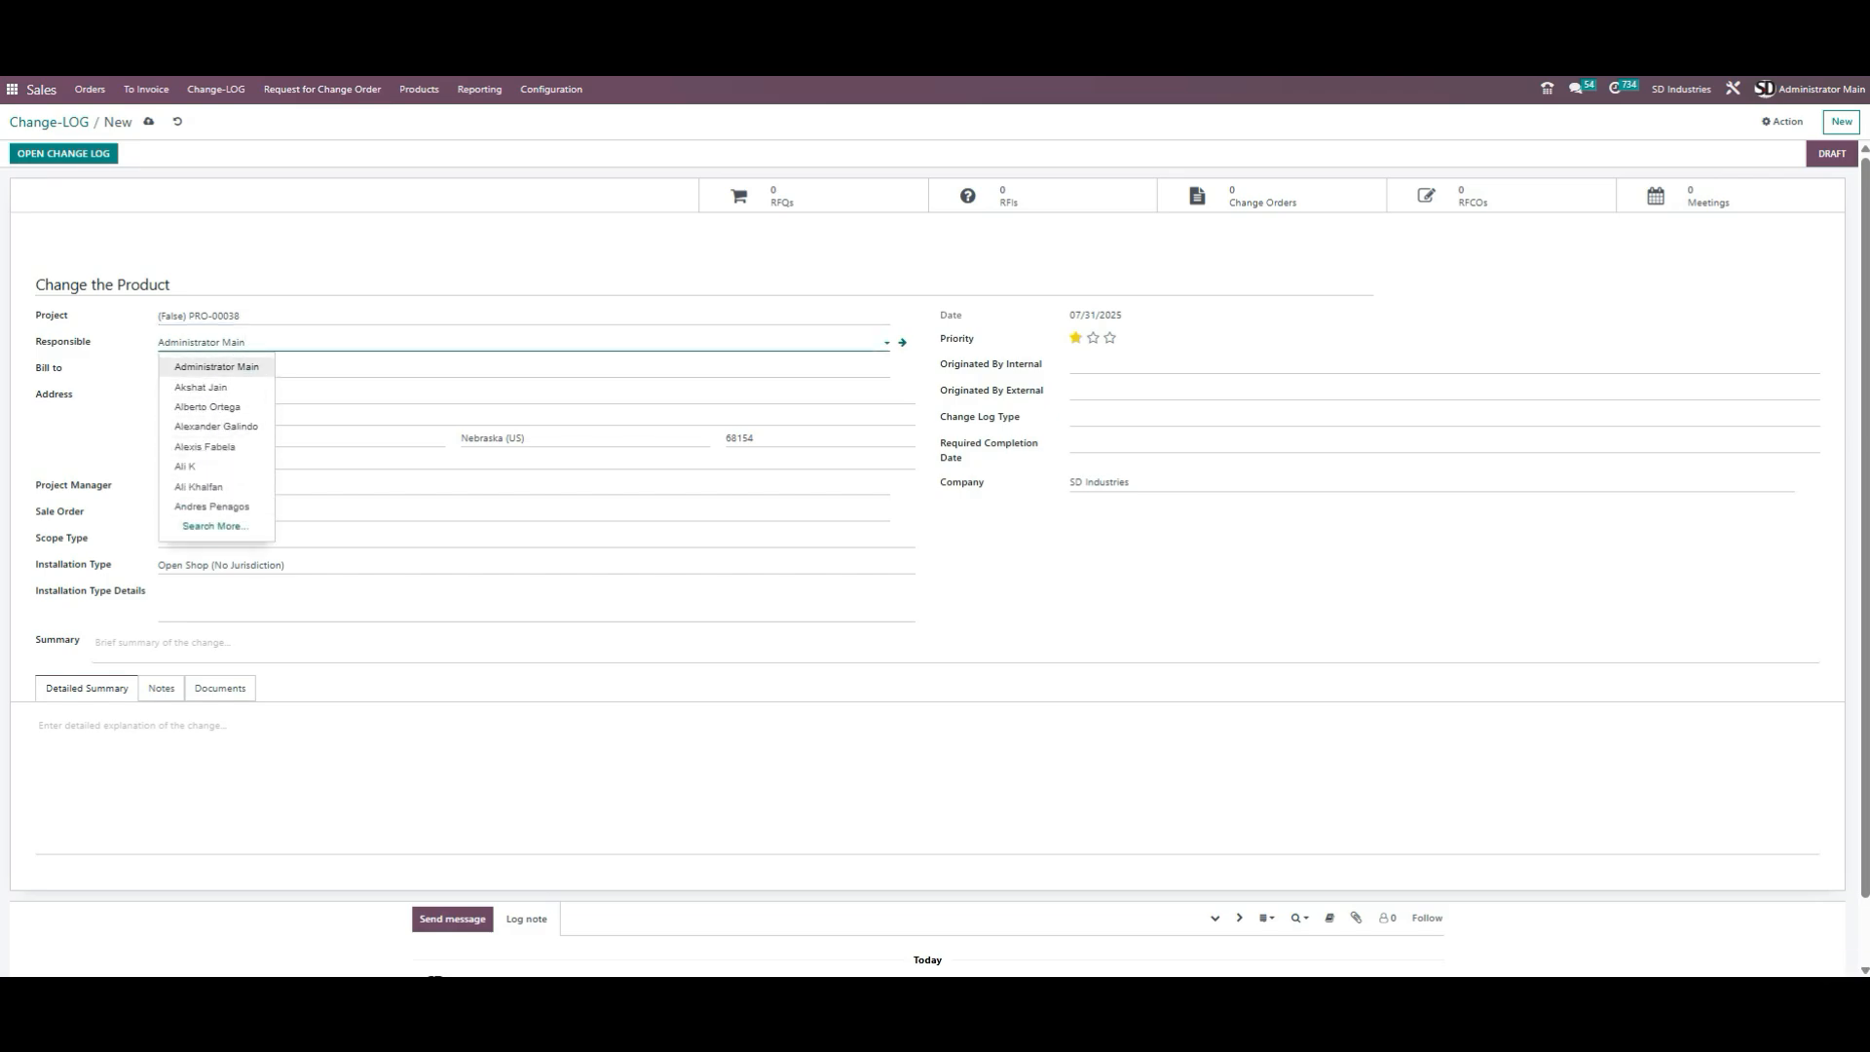
left_click(234, 368)
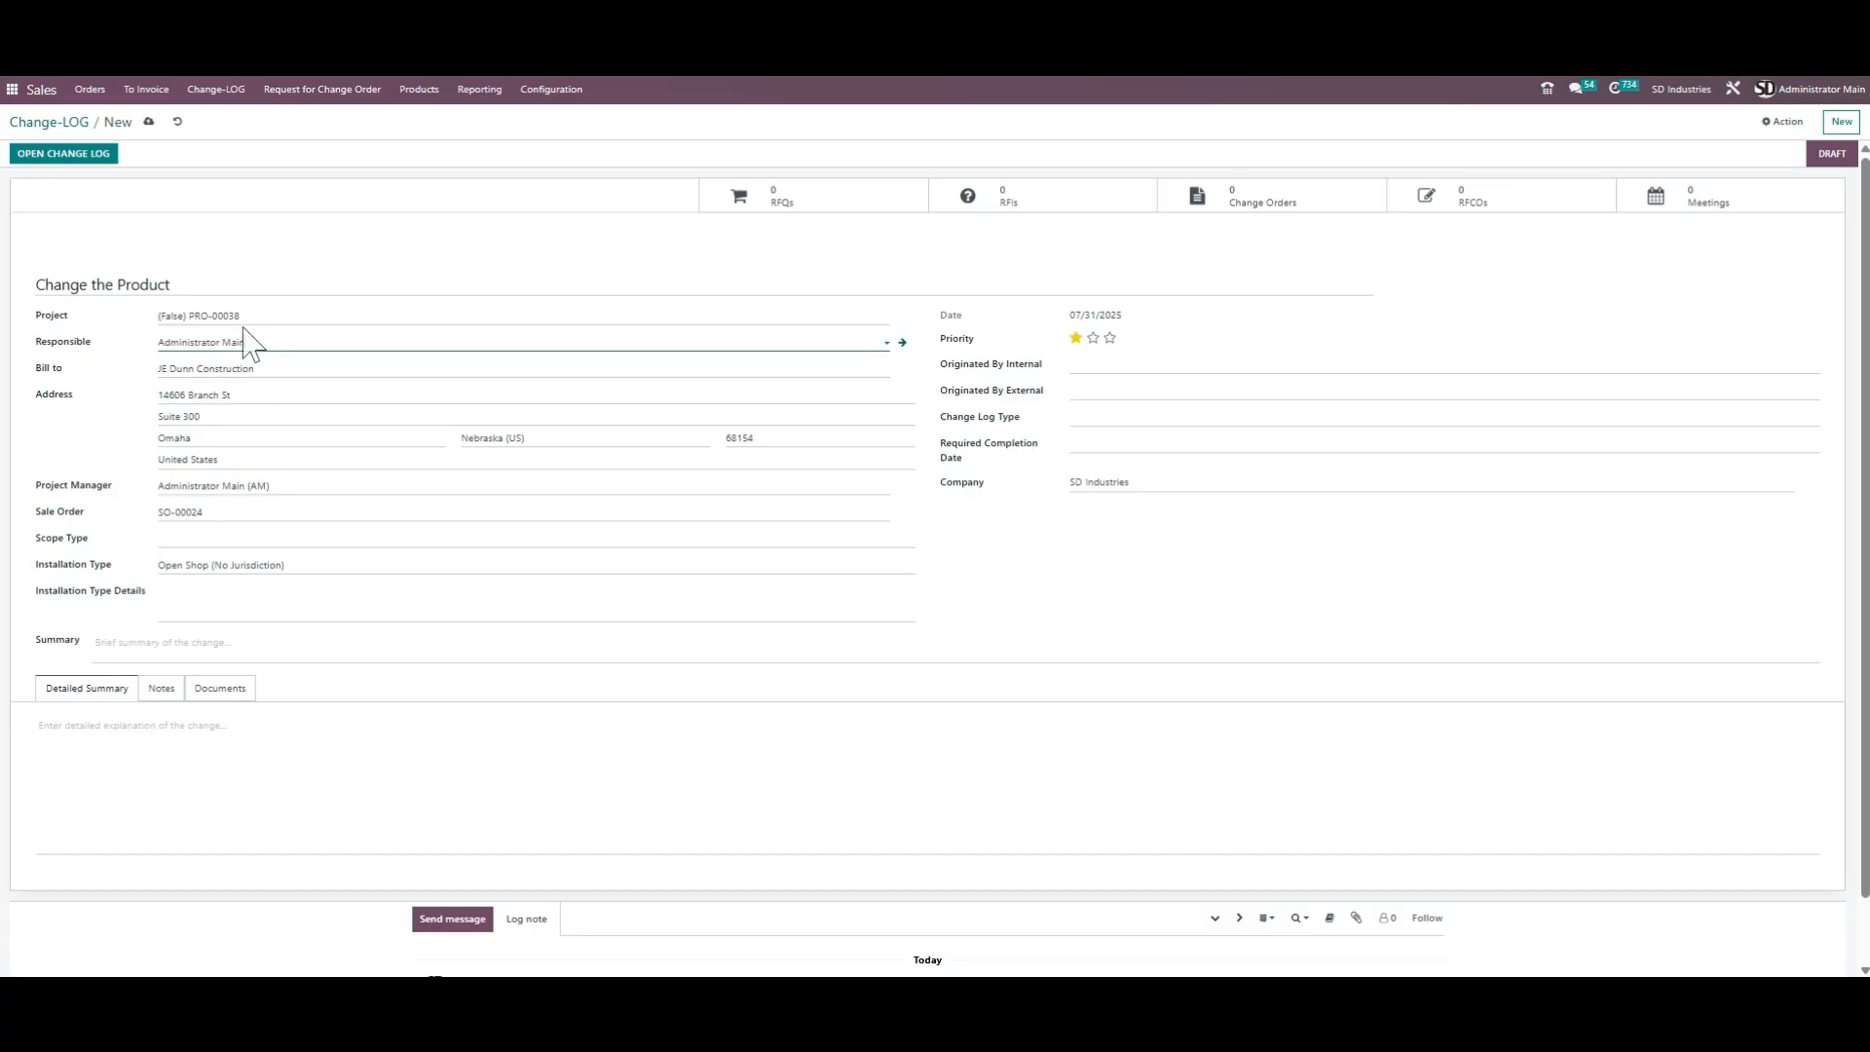
Select the project's related sale order and set the scope type to Change Order
left_click(244, 512)
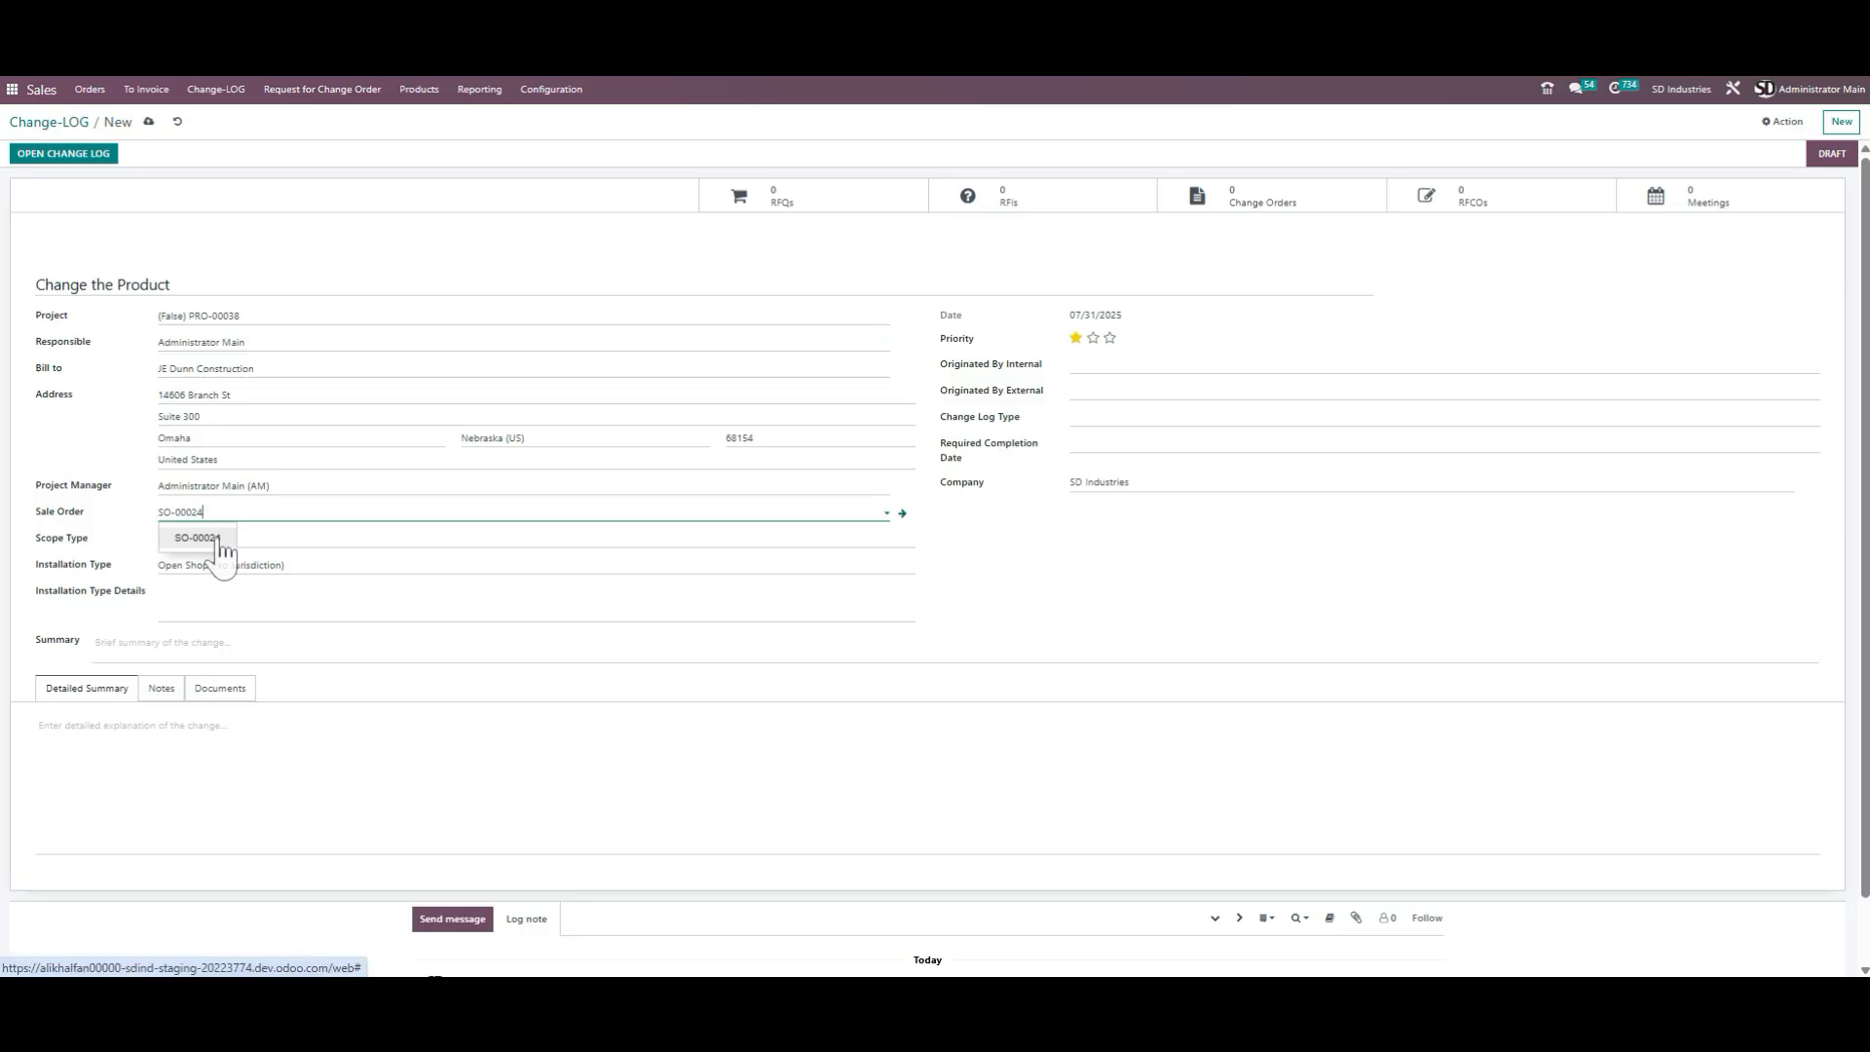
left_click(219, 538)
left_click(220, 543)
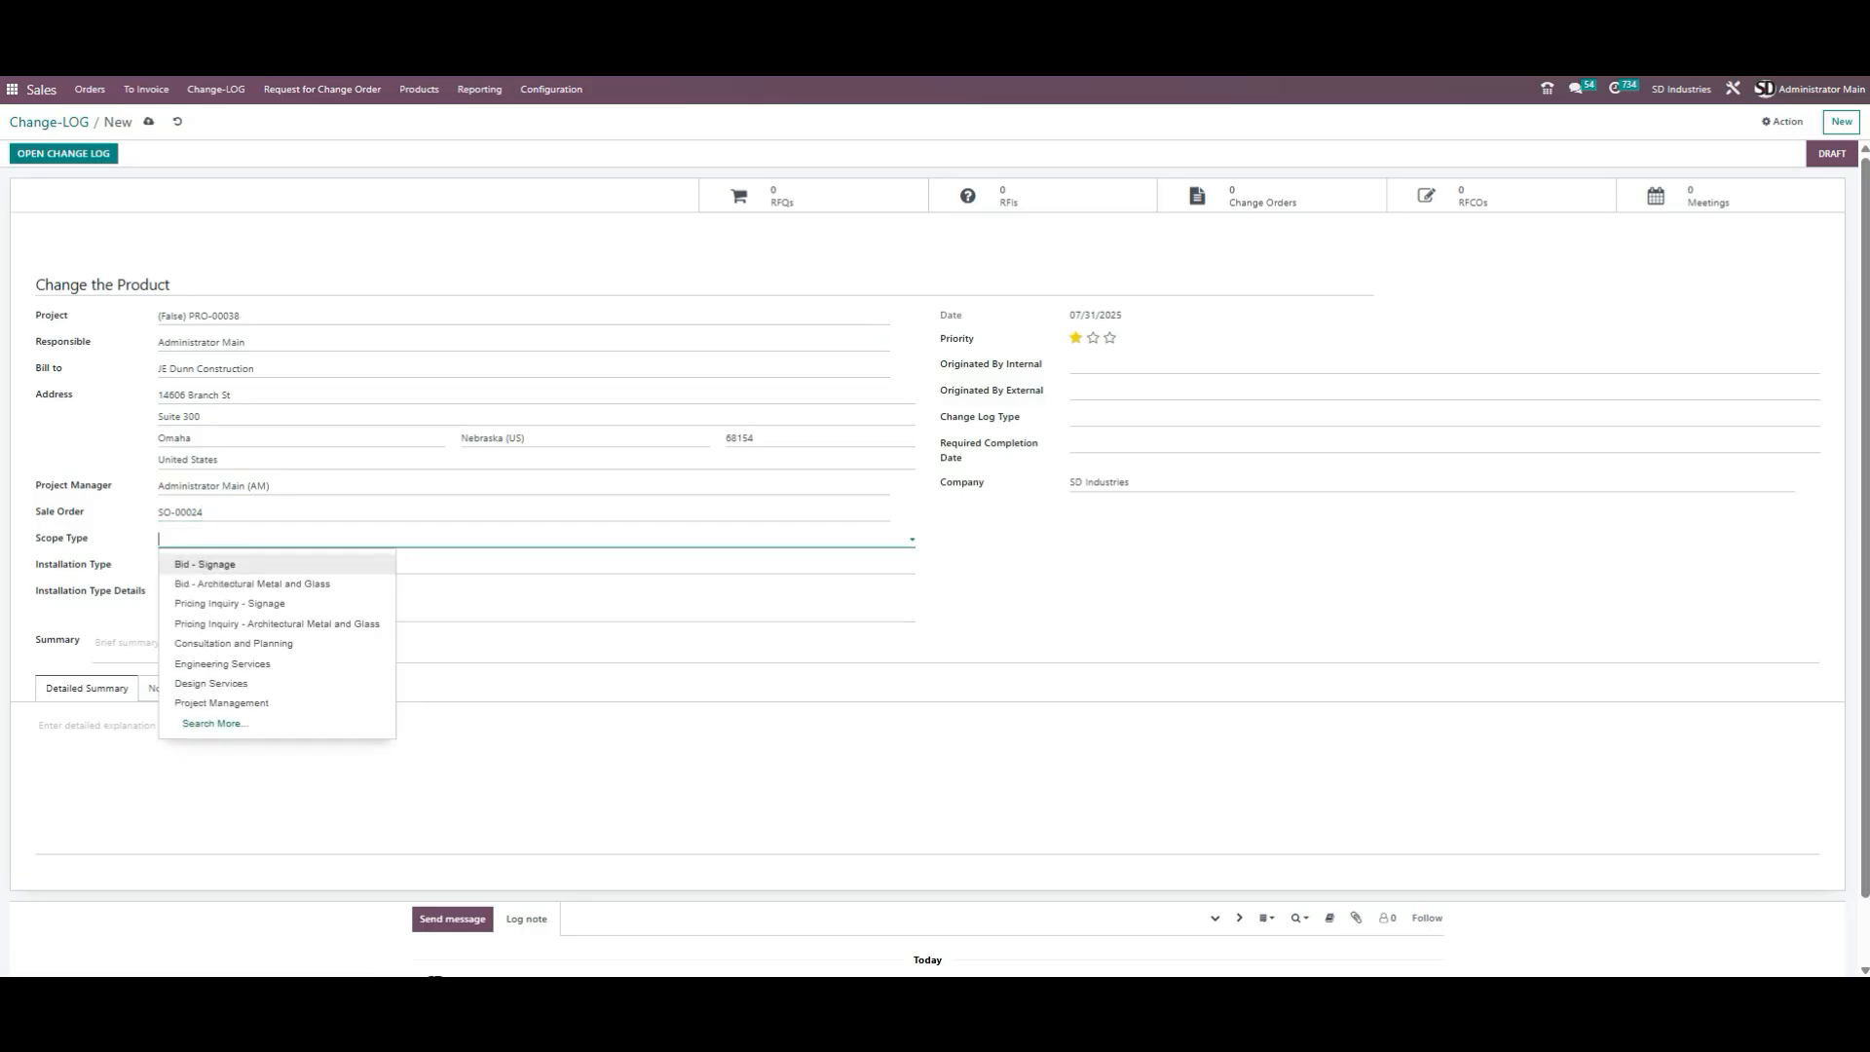
left_click(300, 722)
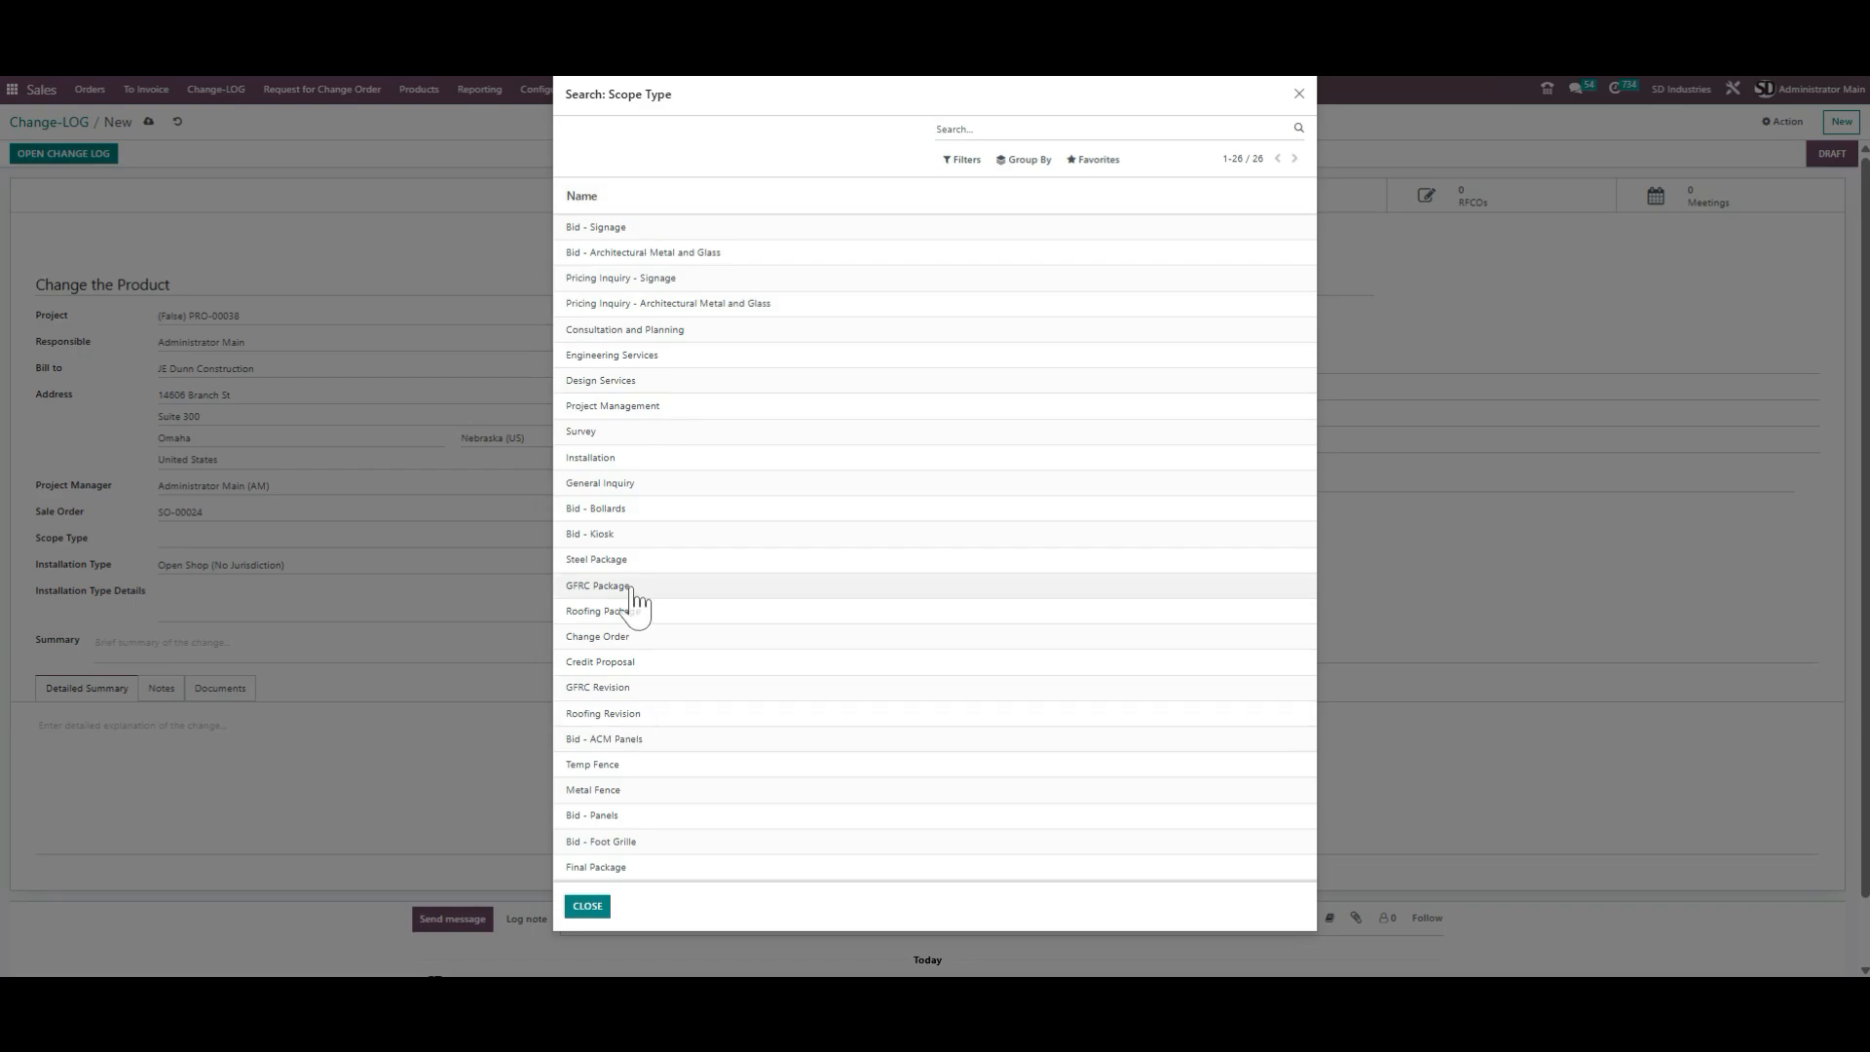
left_click(689, 642)
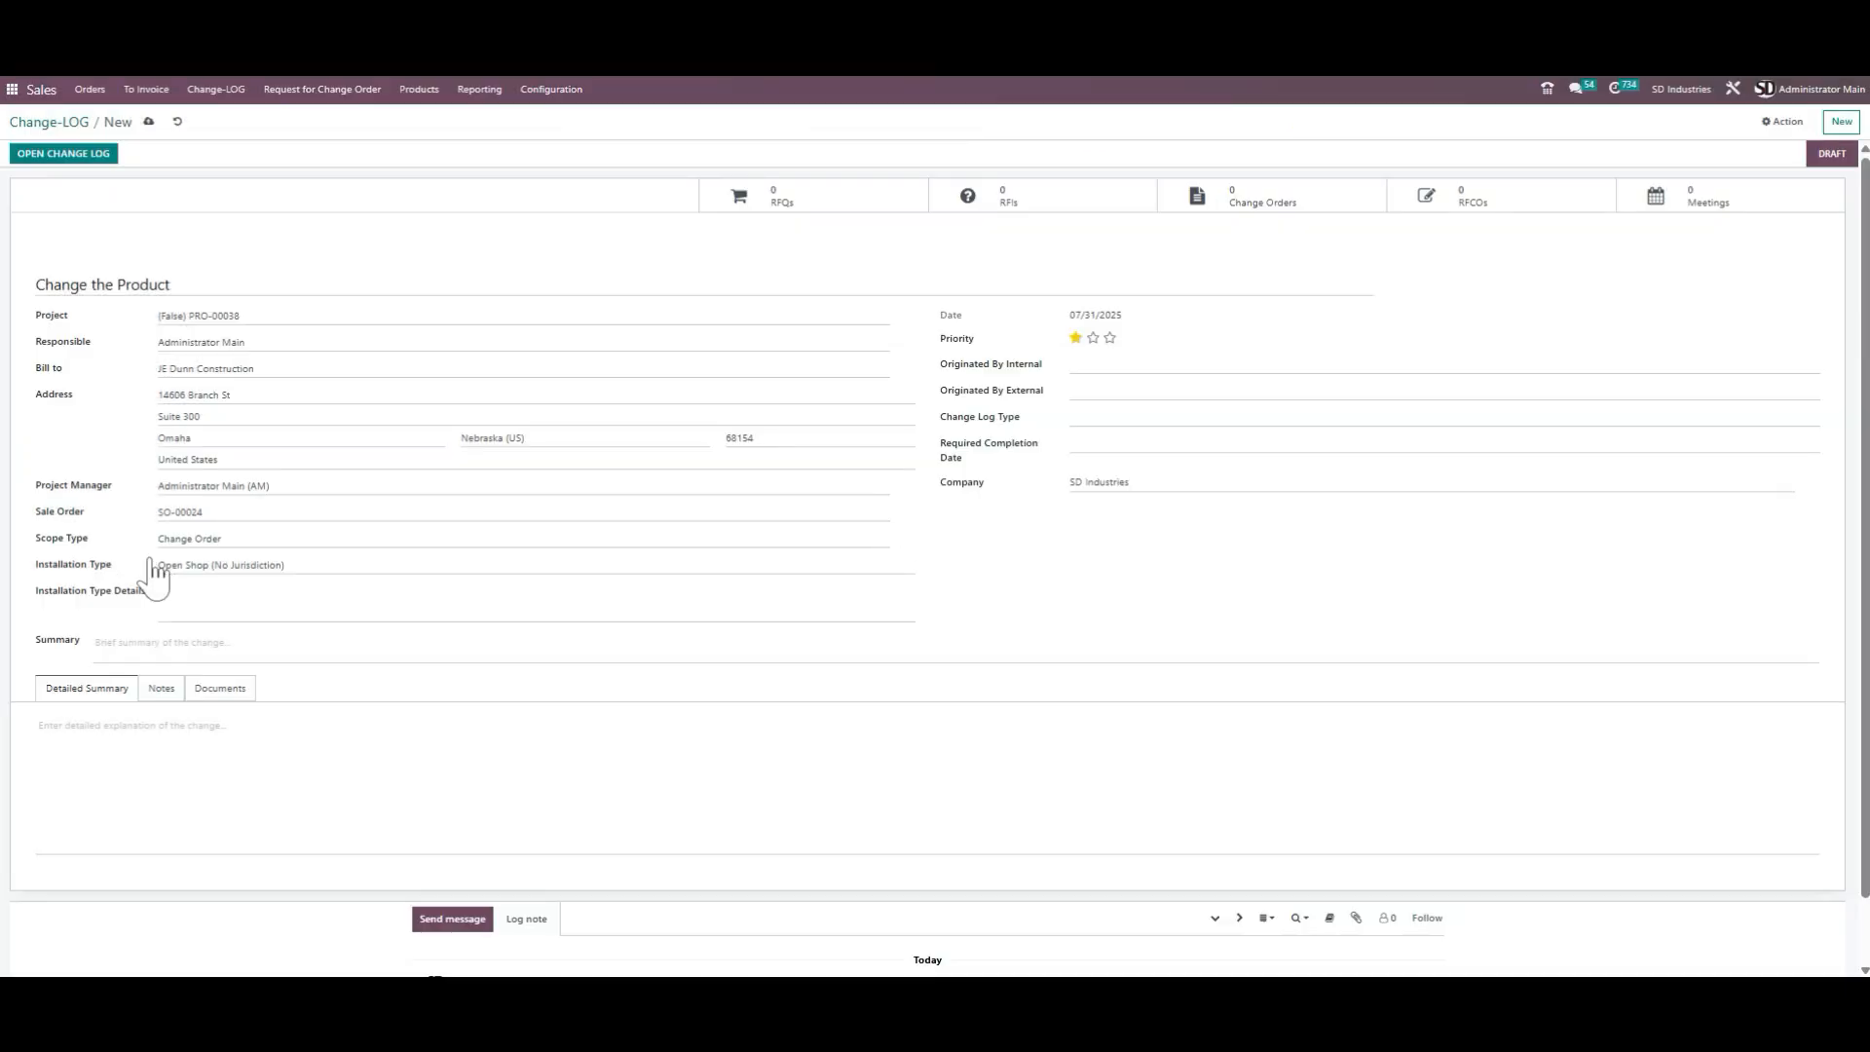
Review the installation type options and the installation type details and summary fields
left_click(307, 570)
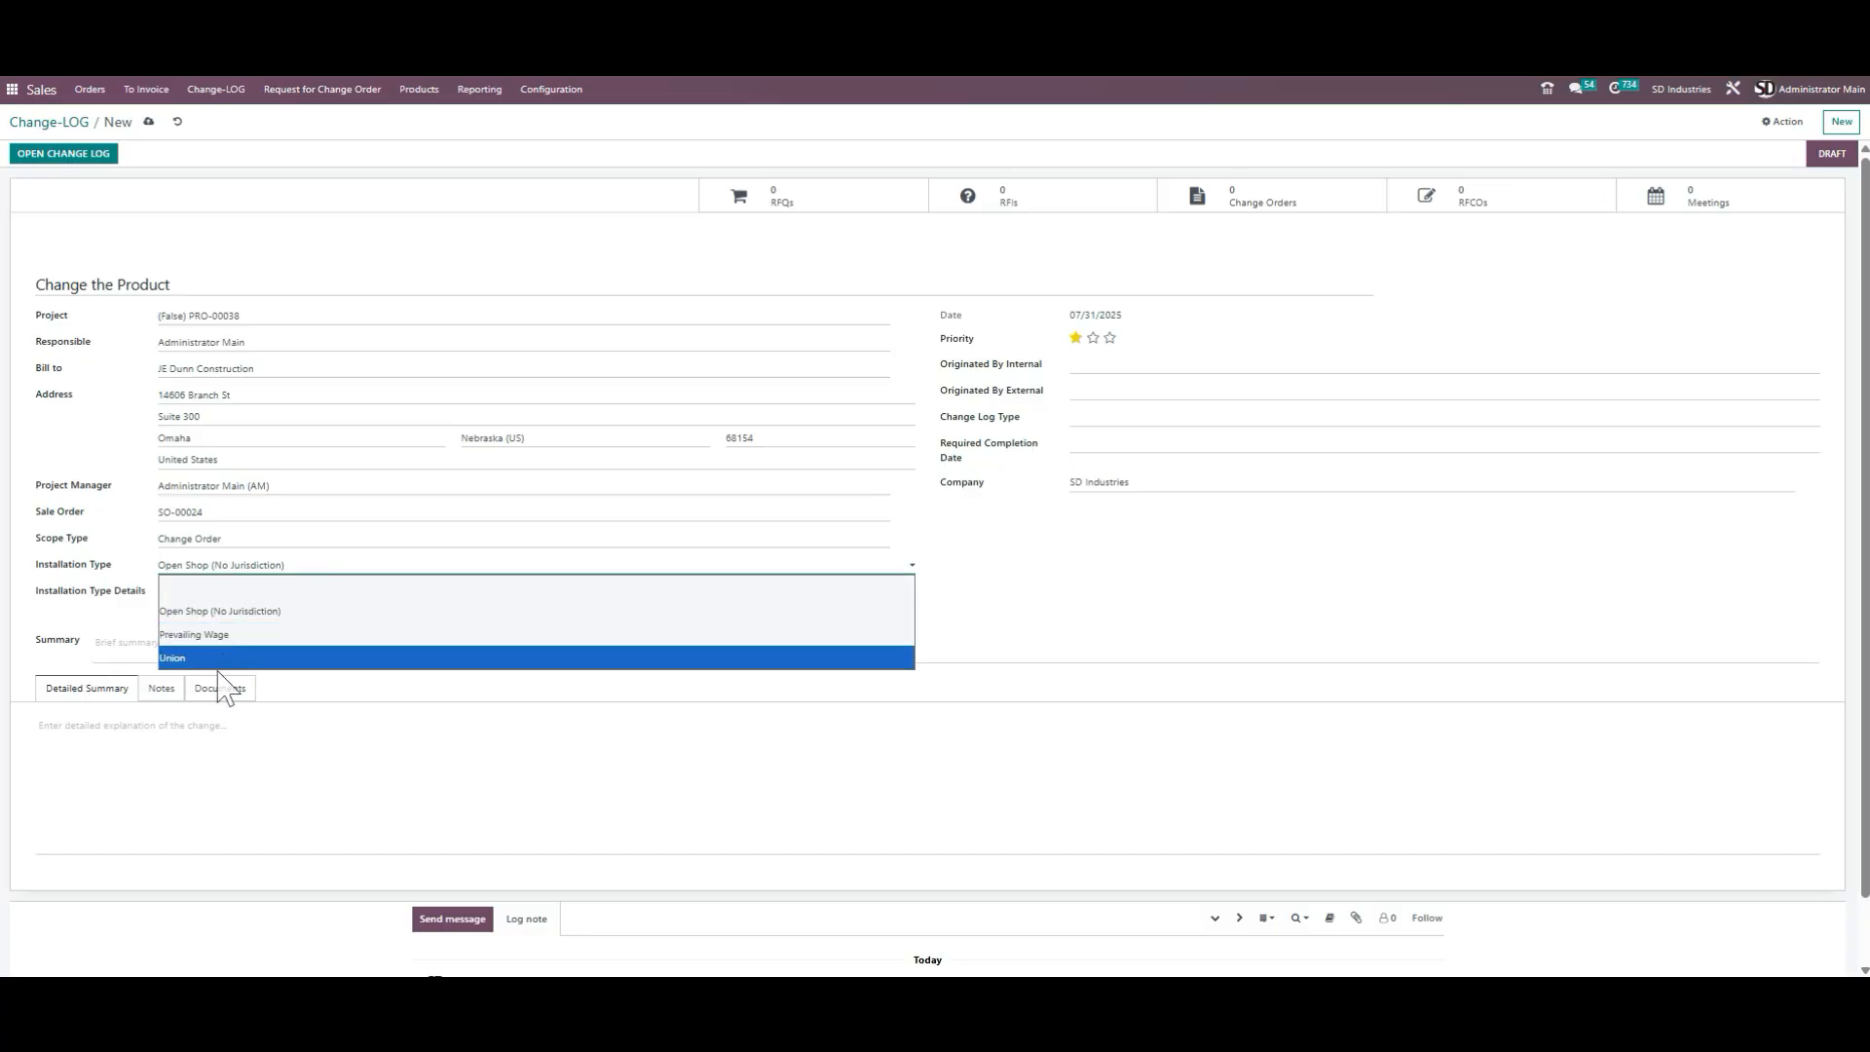
left_click(312, 572)
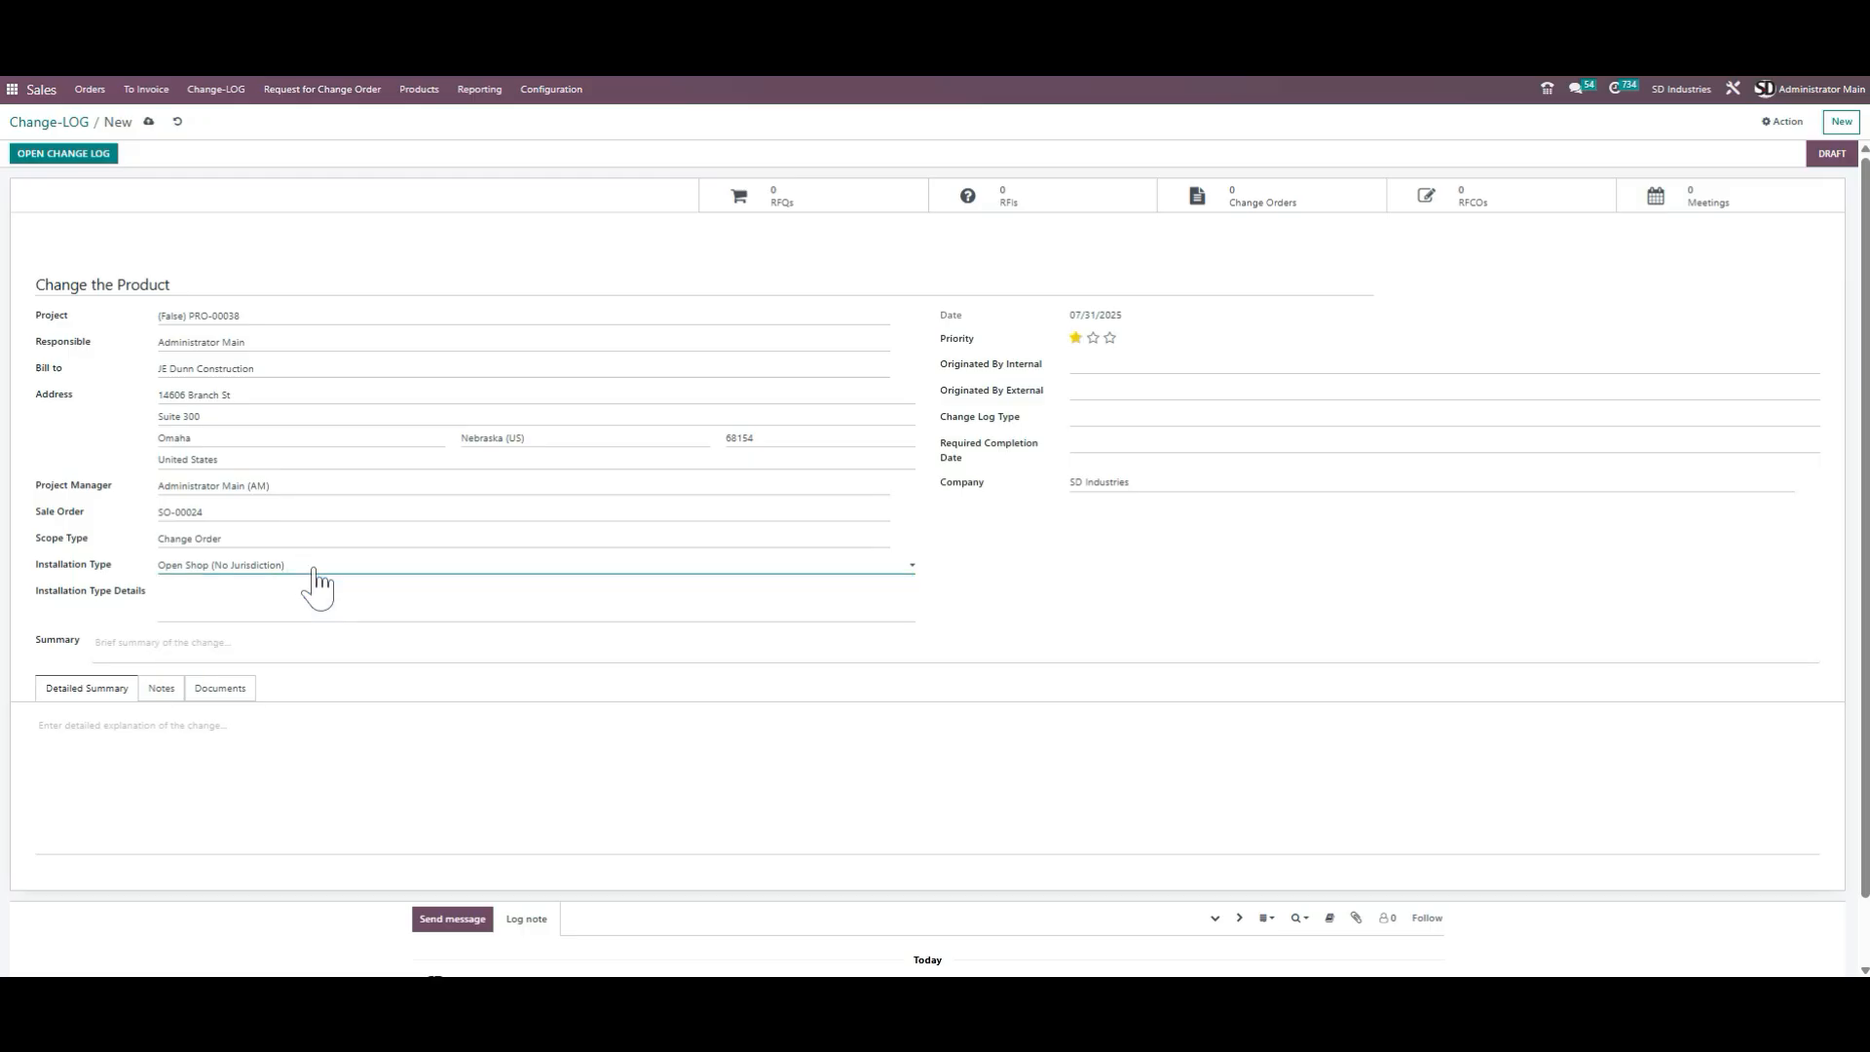
left_click(277, 595)
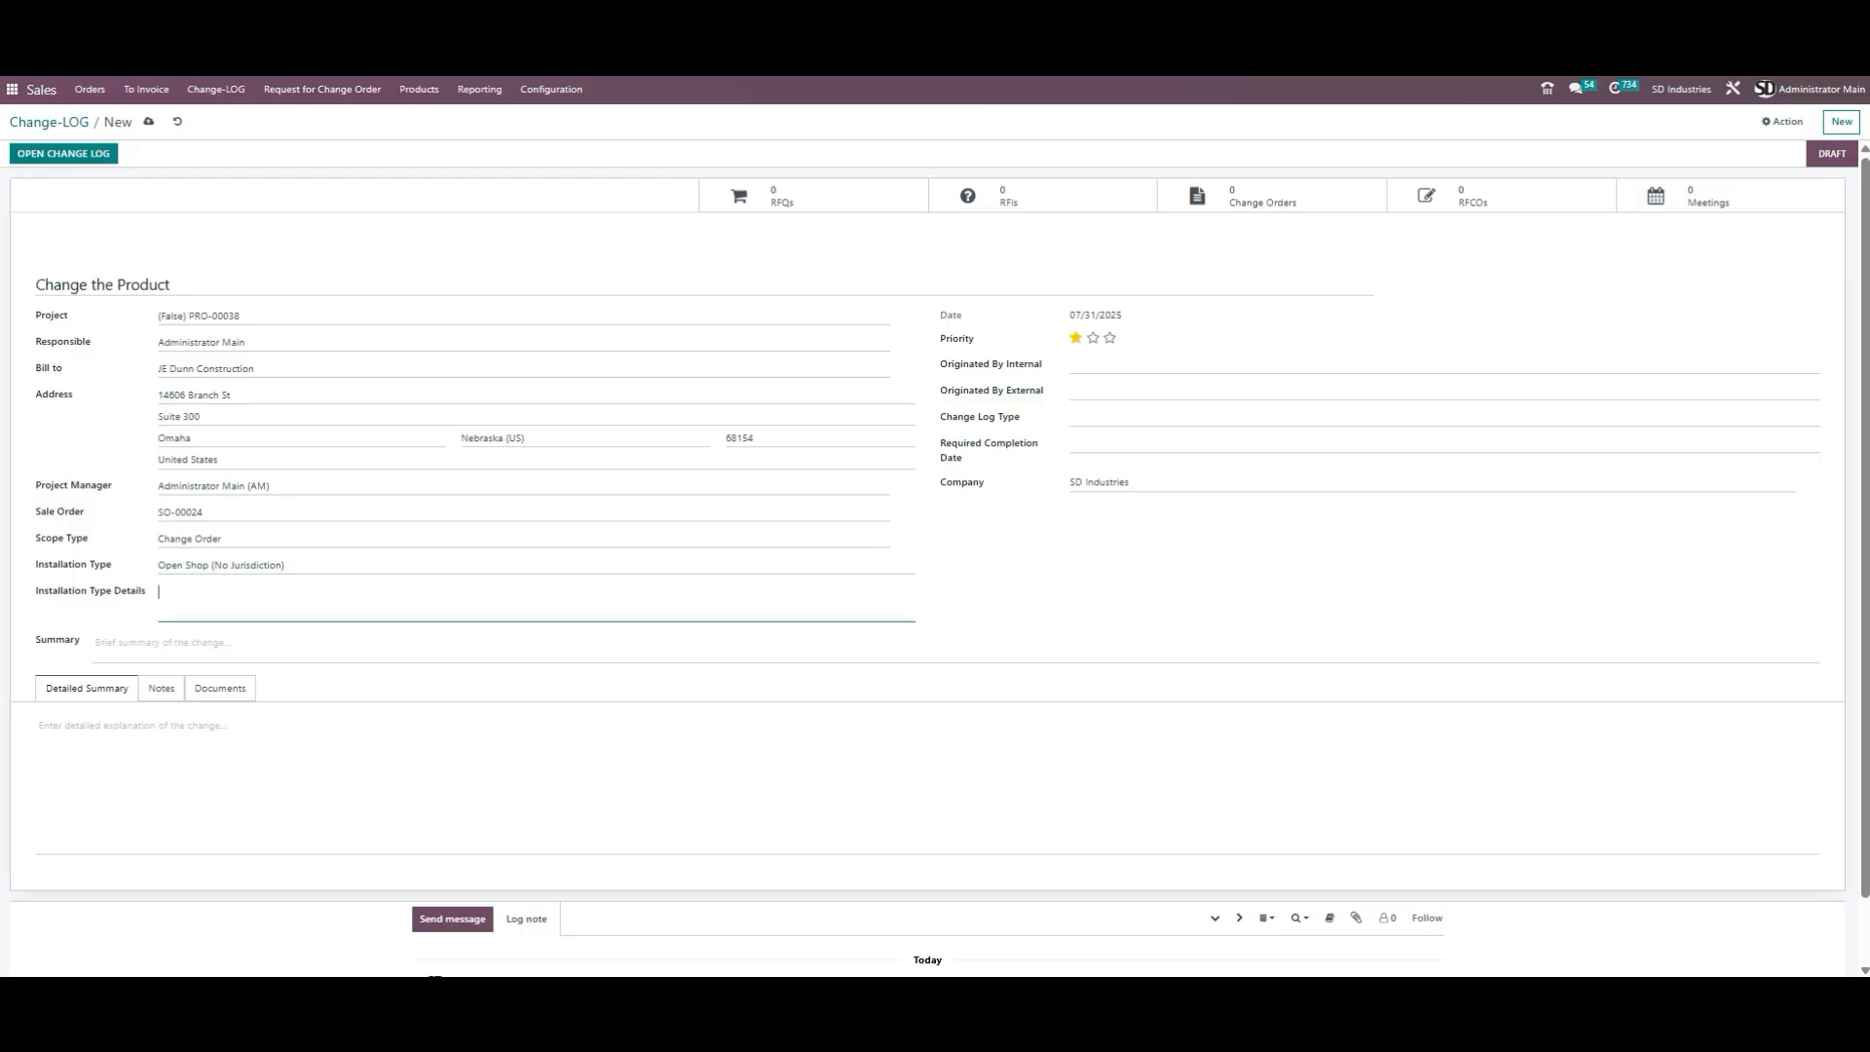
left_click(214, 643)
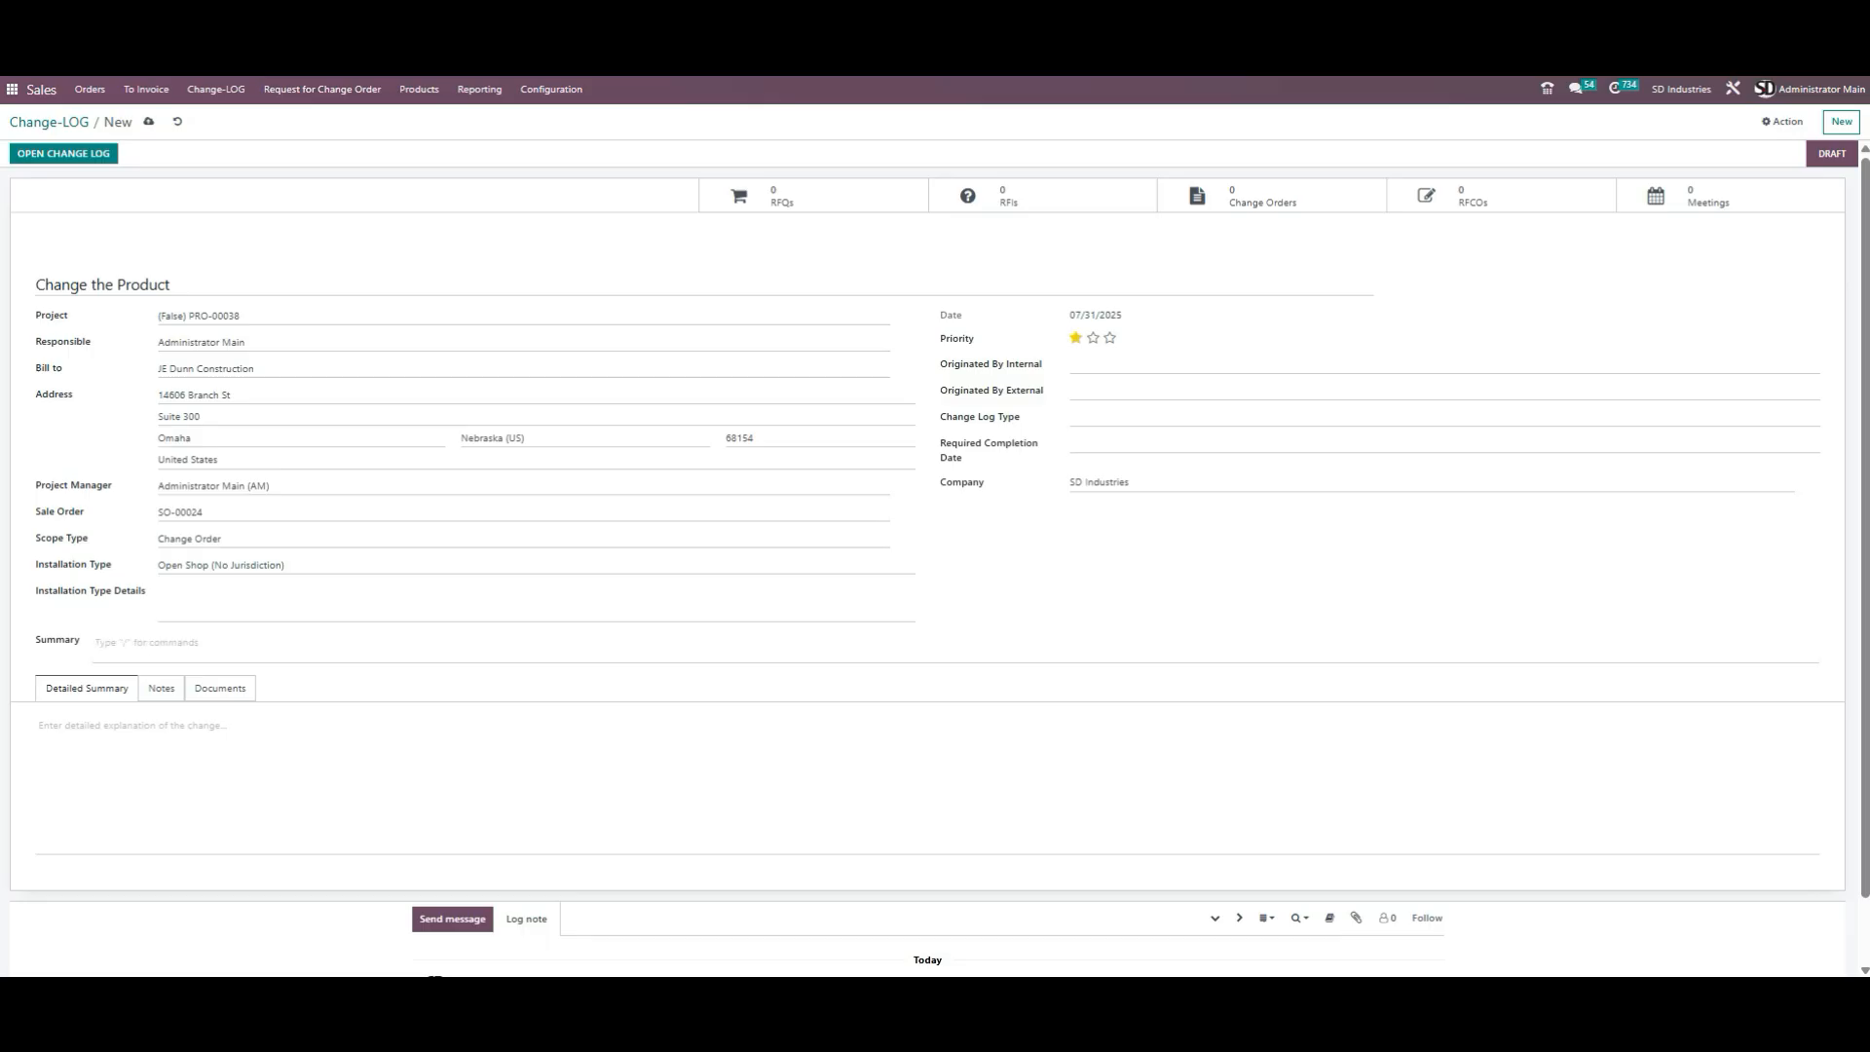
Set the priority to three stars and check the choices for the internal and external originators
left_click(1110, 339)
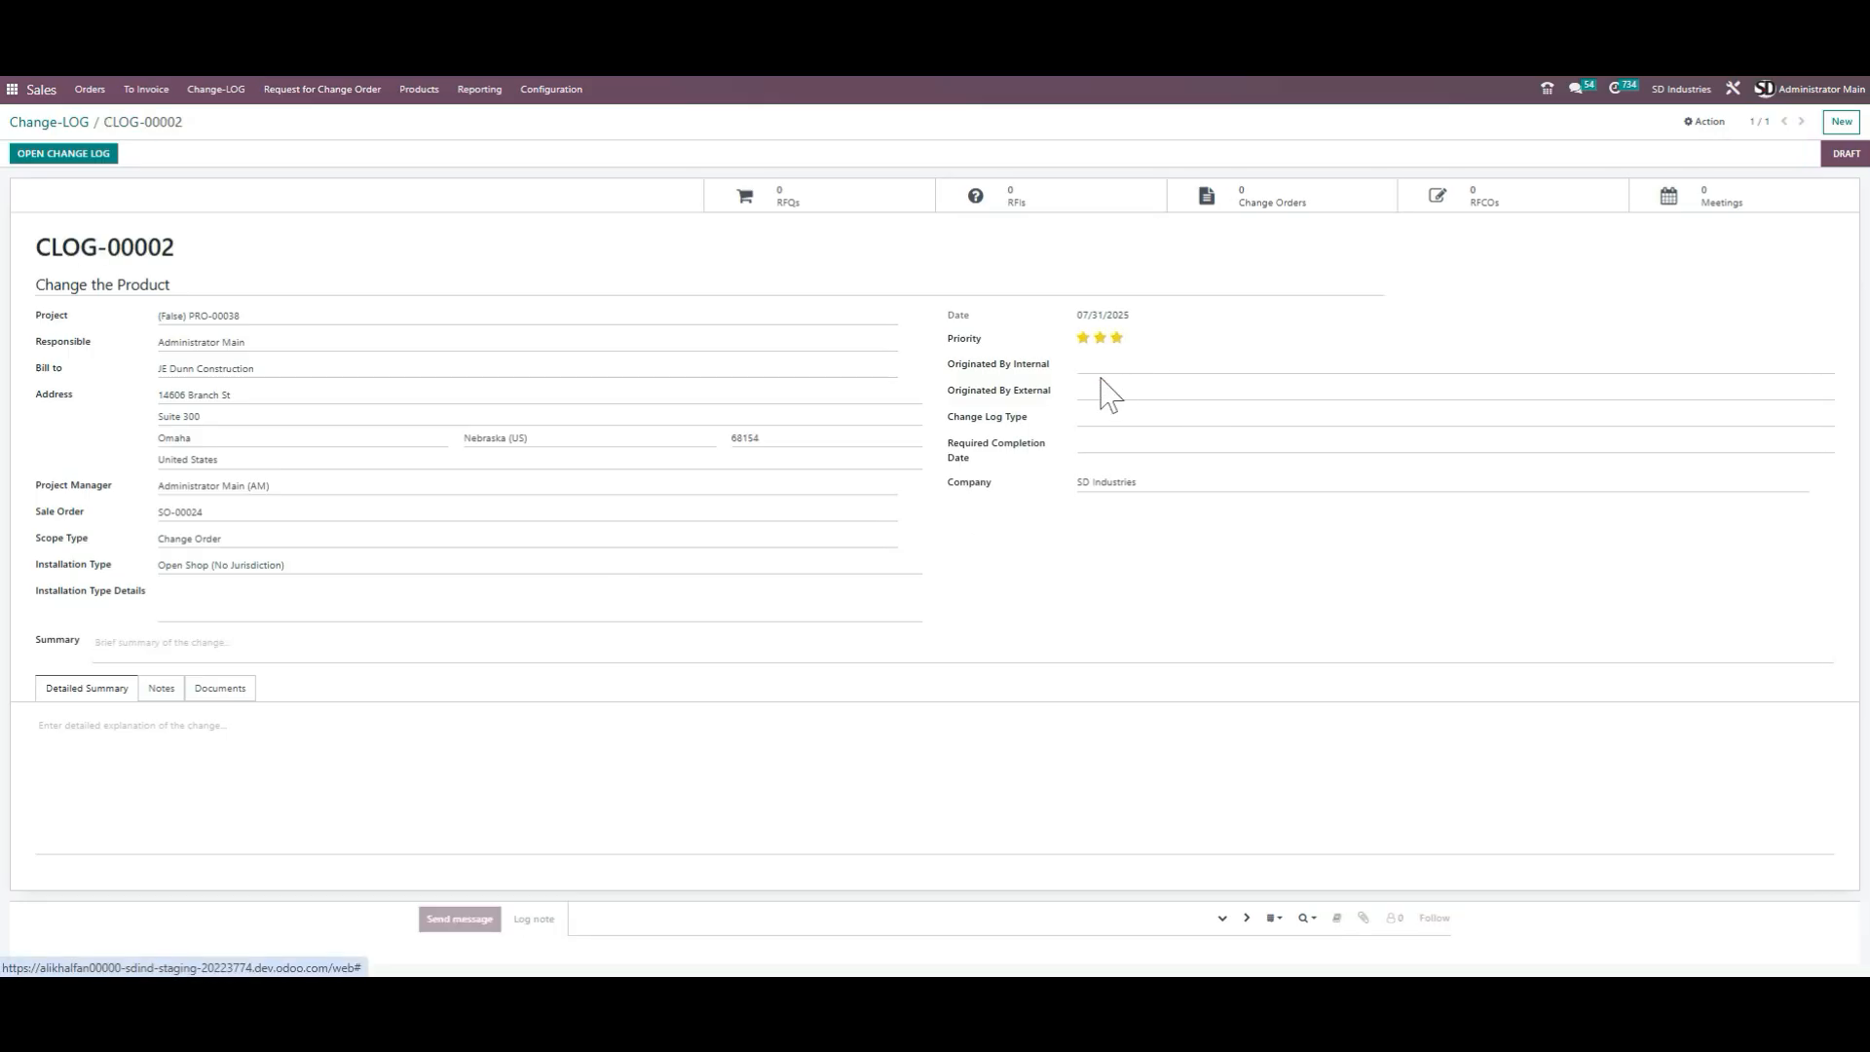
left_click(1110, 365)
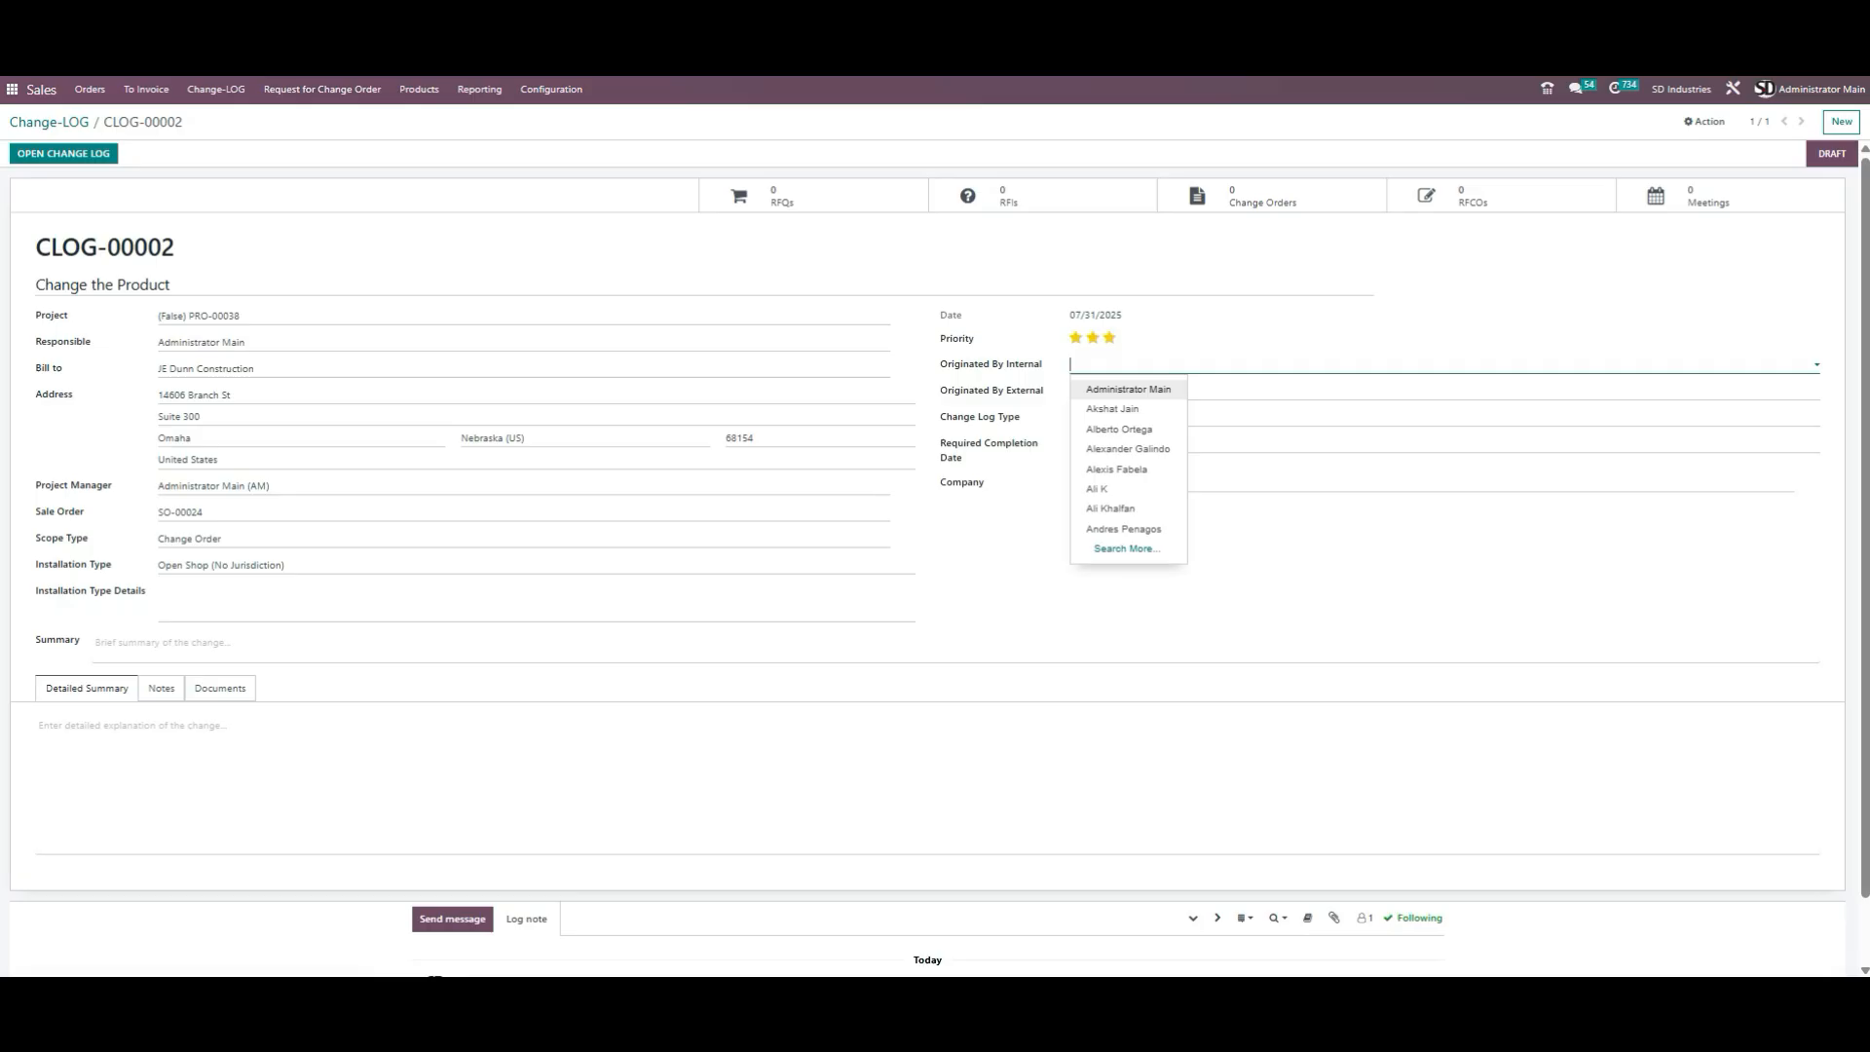
left_click(1232, 391)
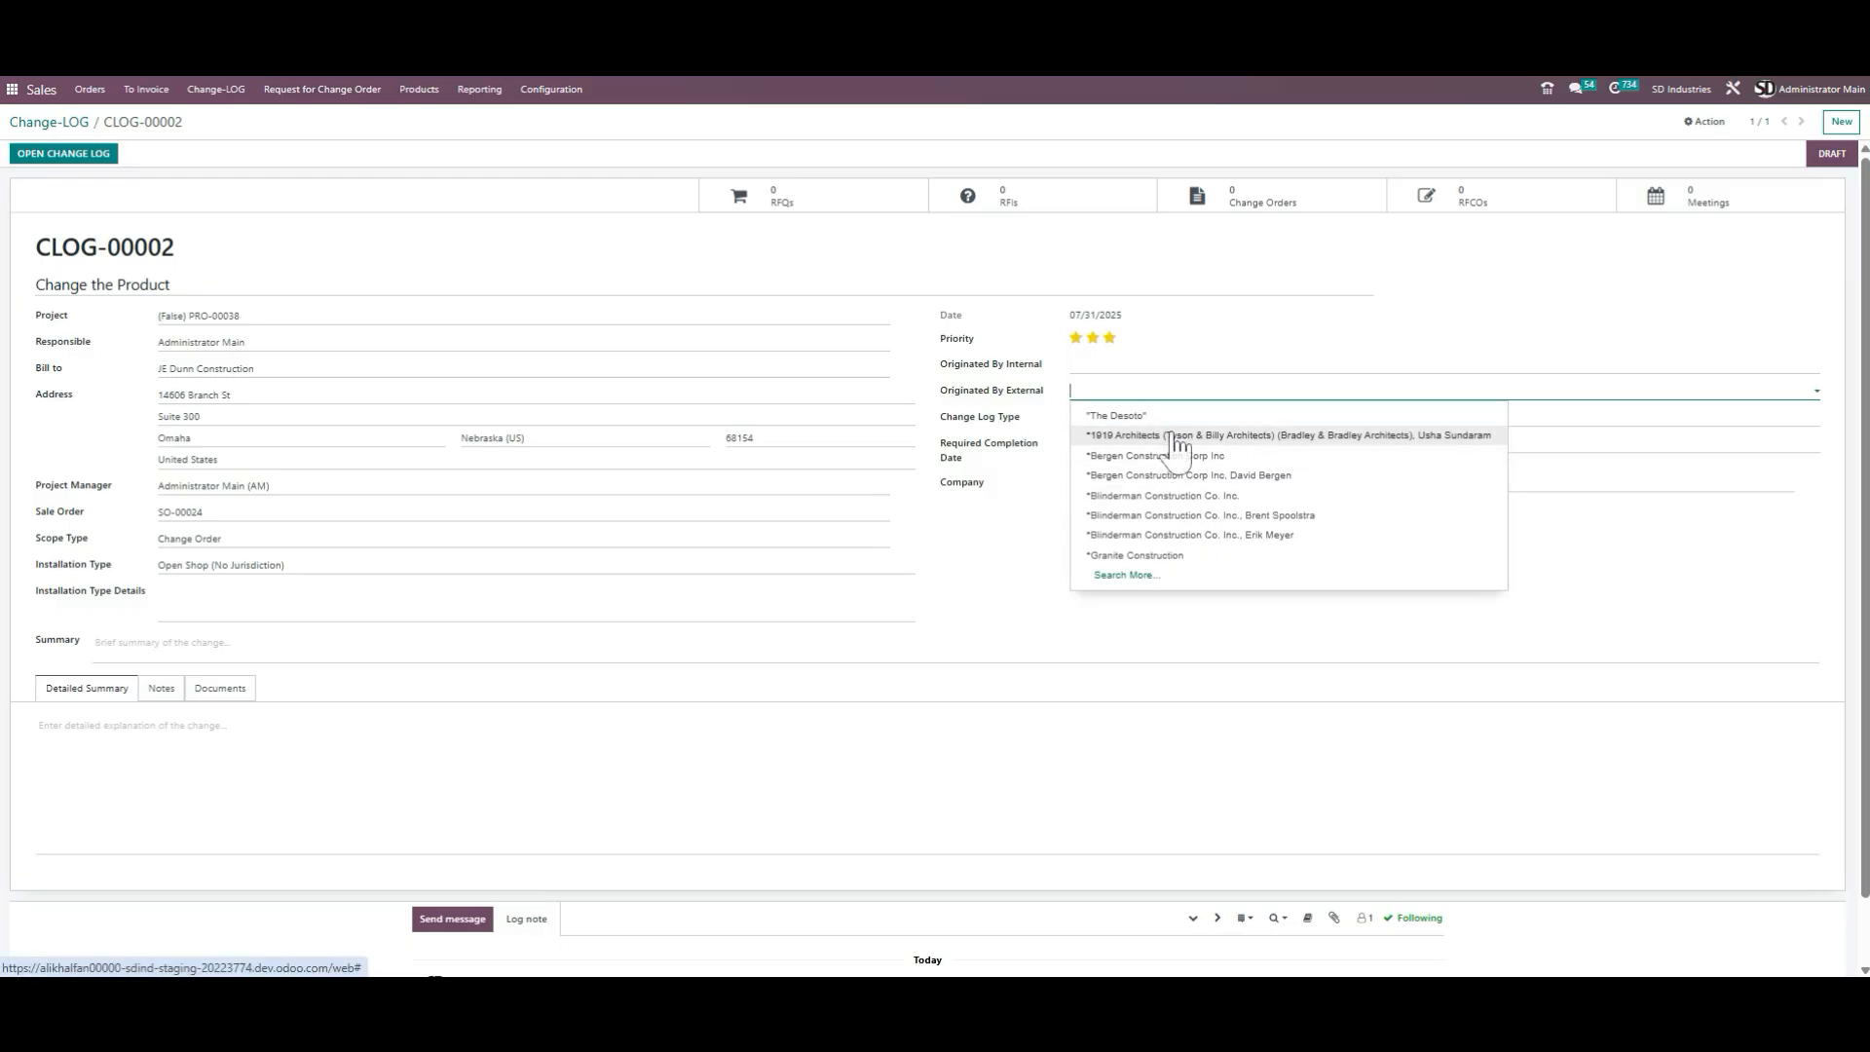
left_click(1178, 394)
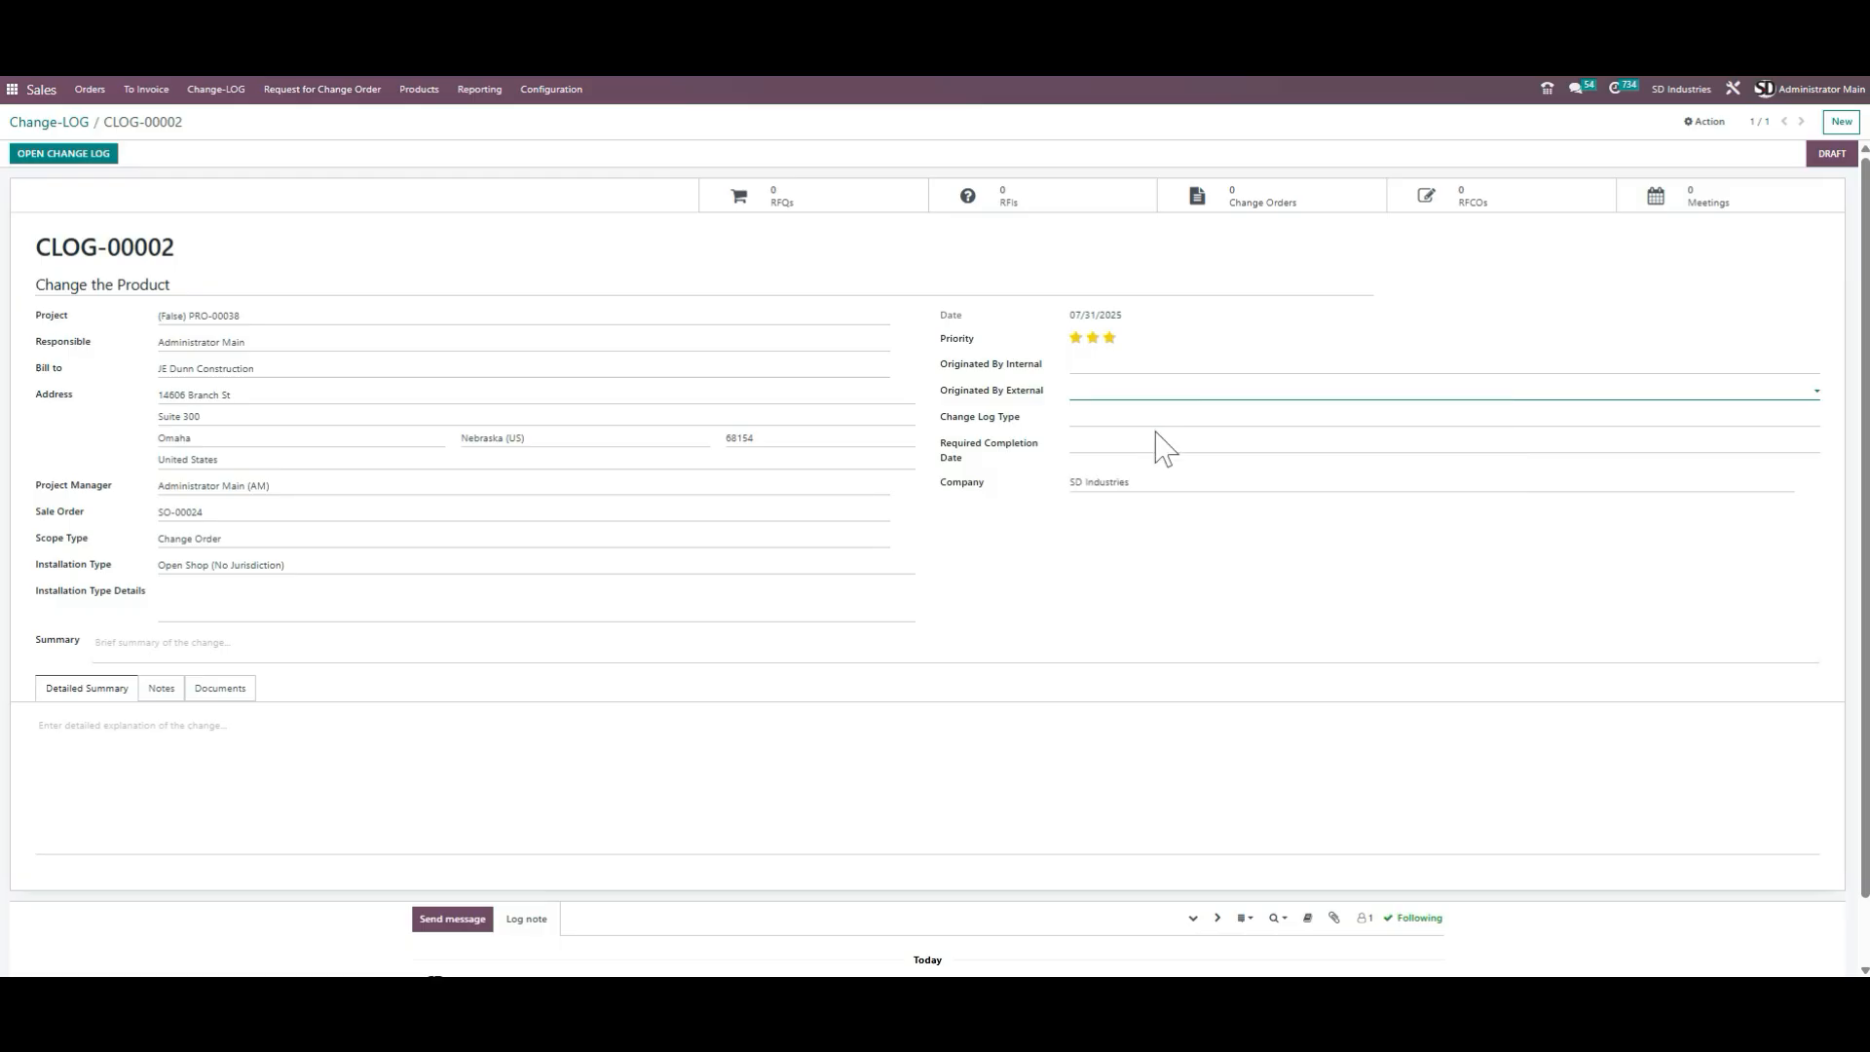
Set the change log type to Substitution and the required completion date to 08/06/2025
left_click(1167, 424)
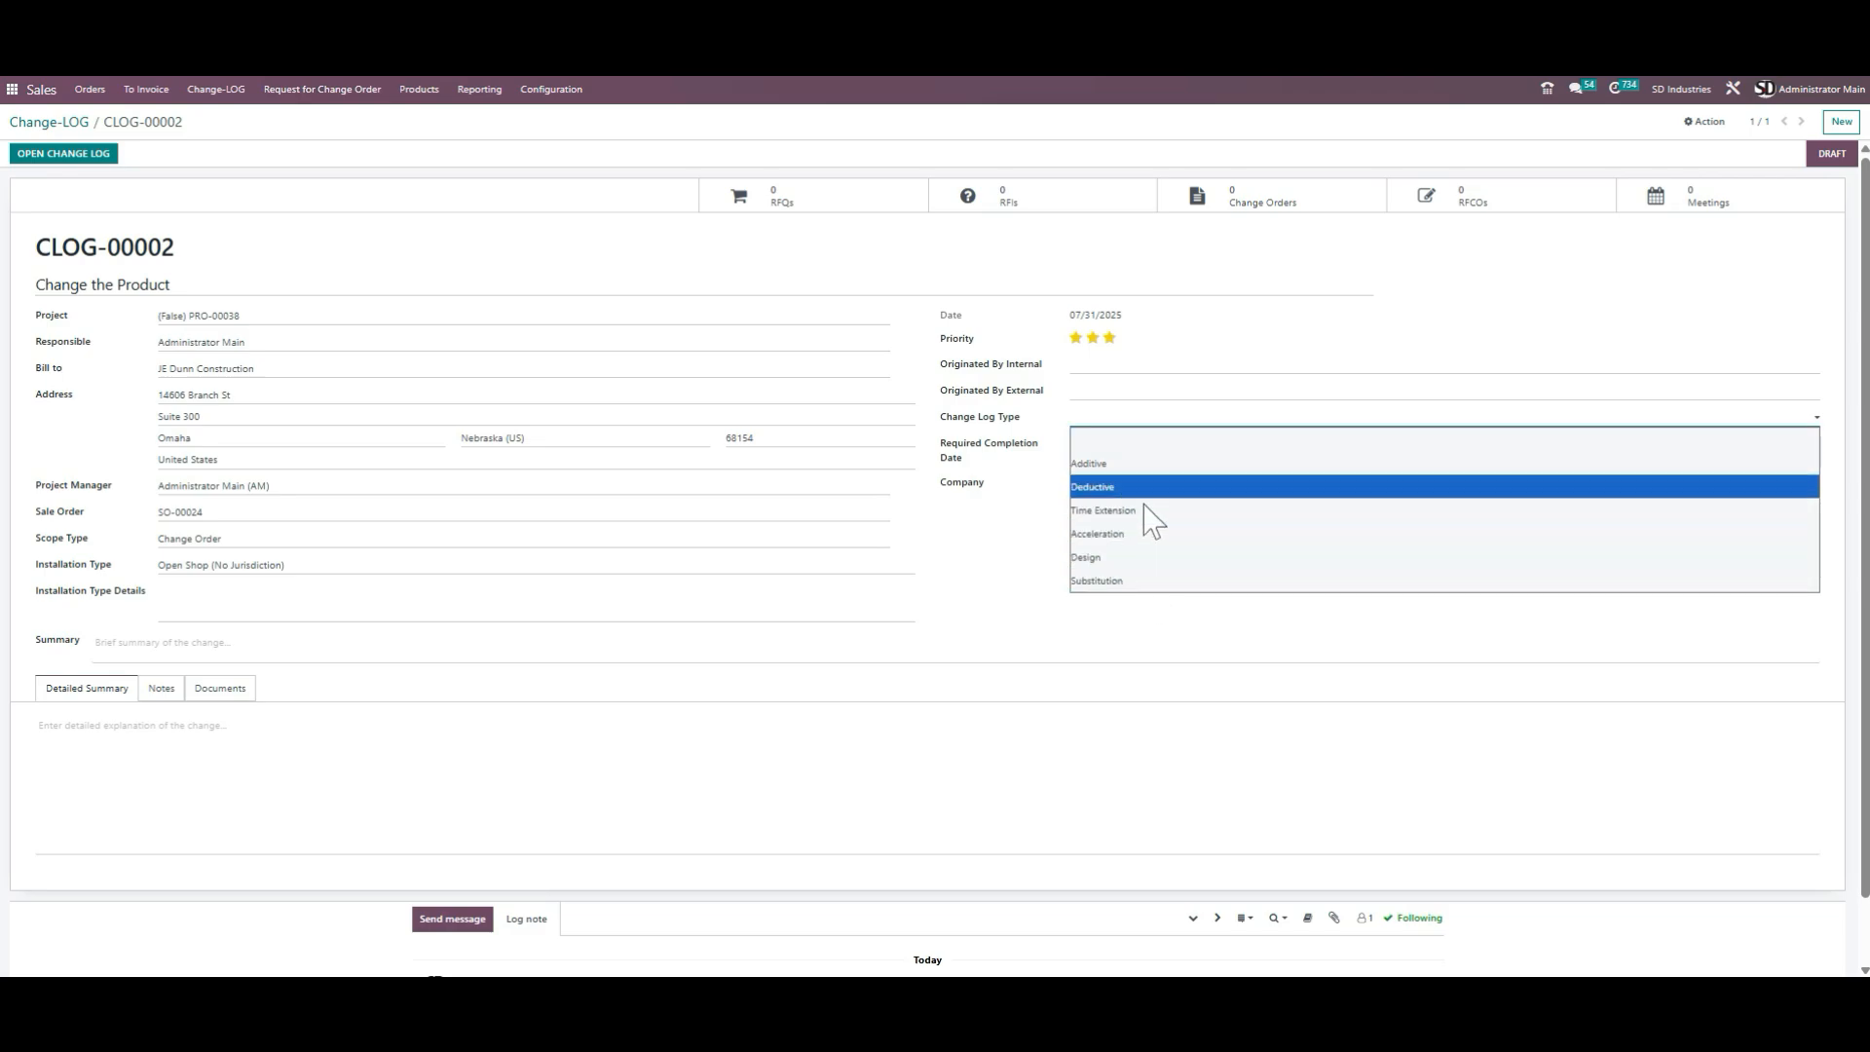
left_click(1145, 582)
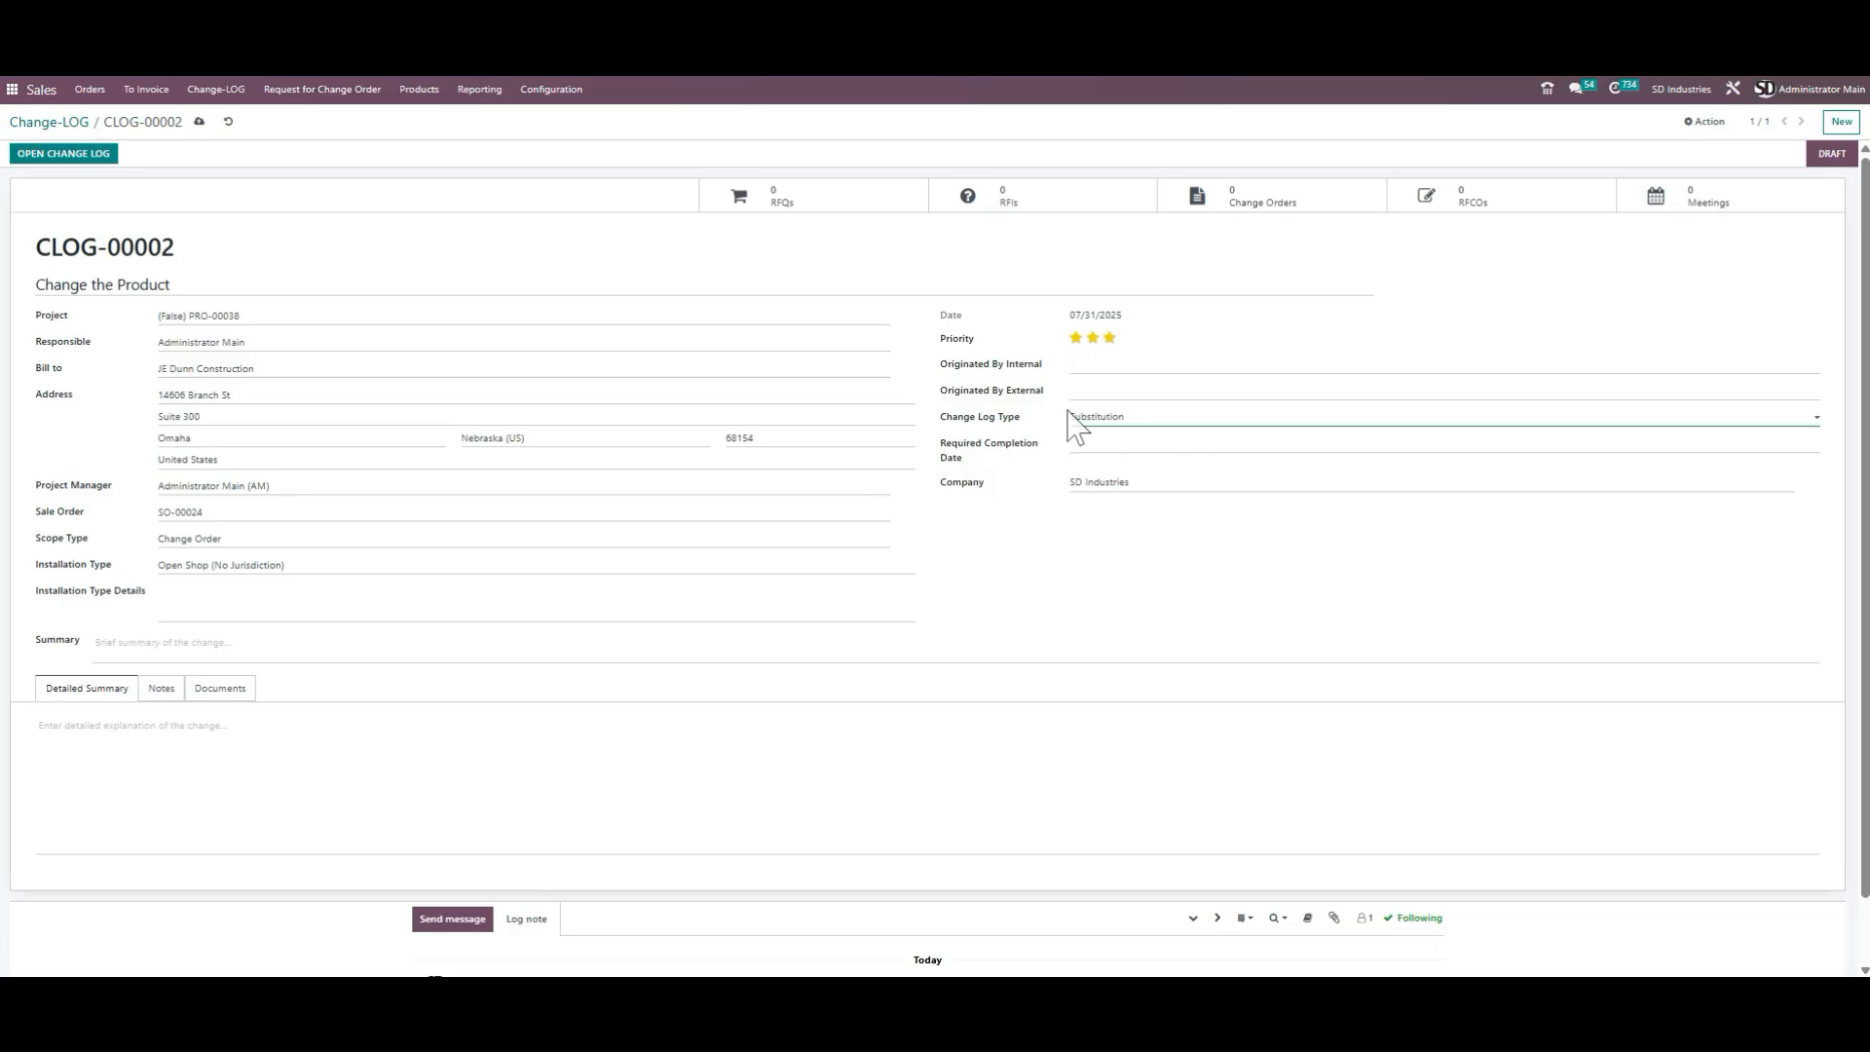
left_click(1123, 448)
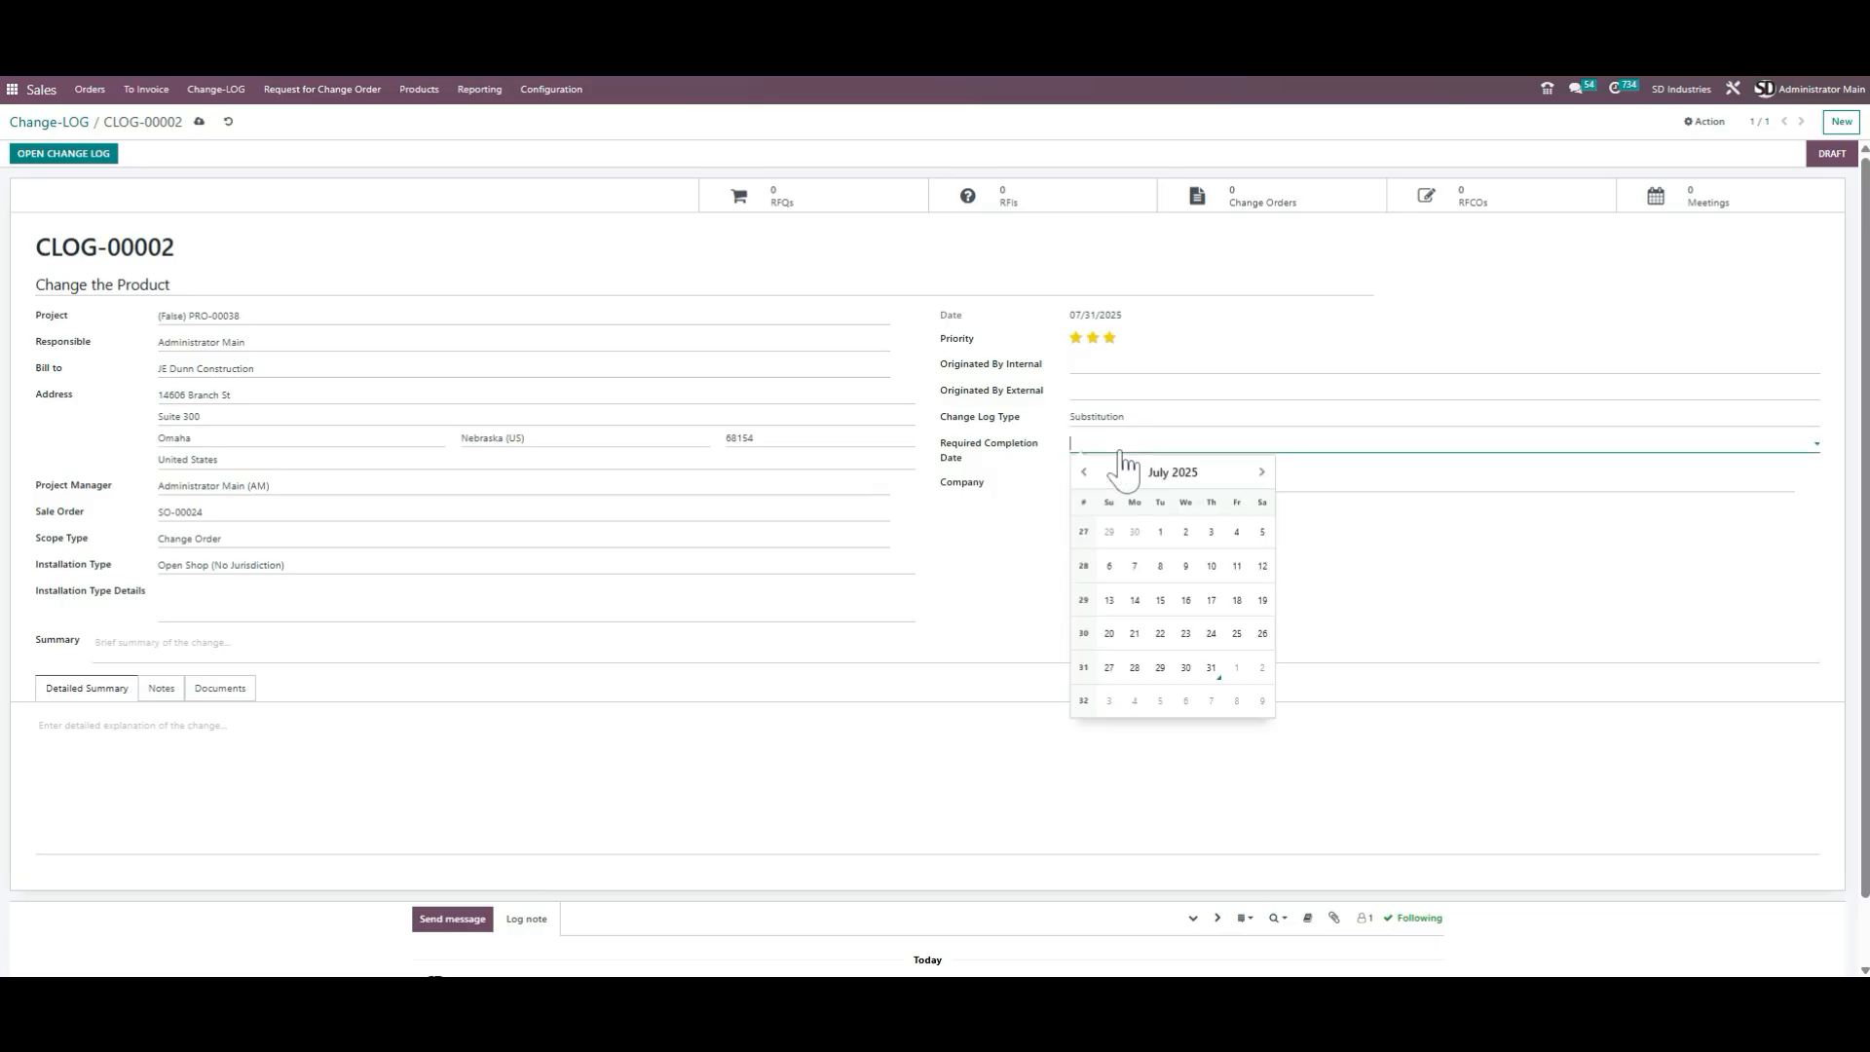
left_click(1261, 471)
left_click(1186, 575)
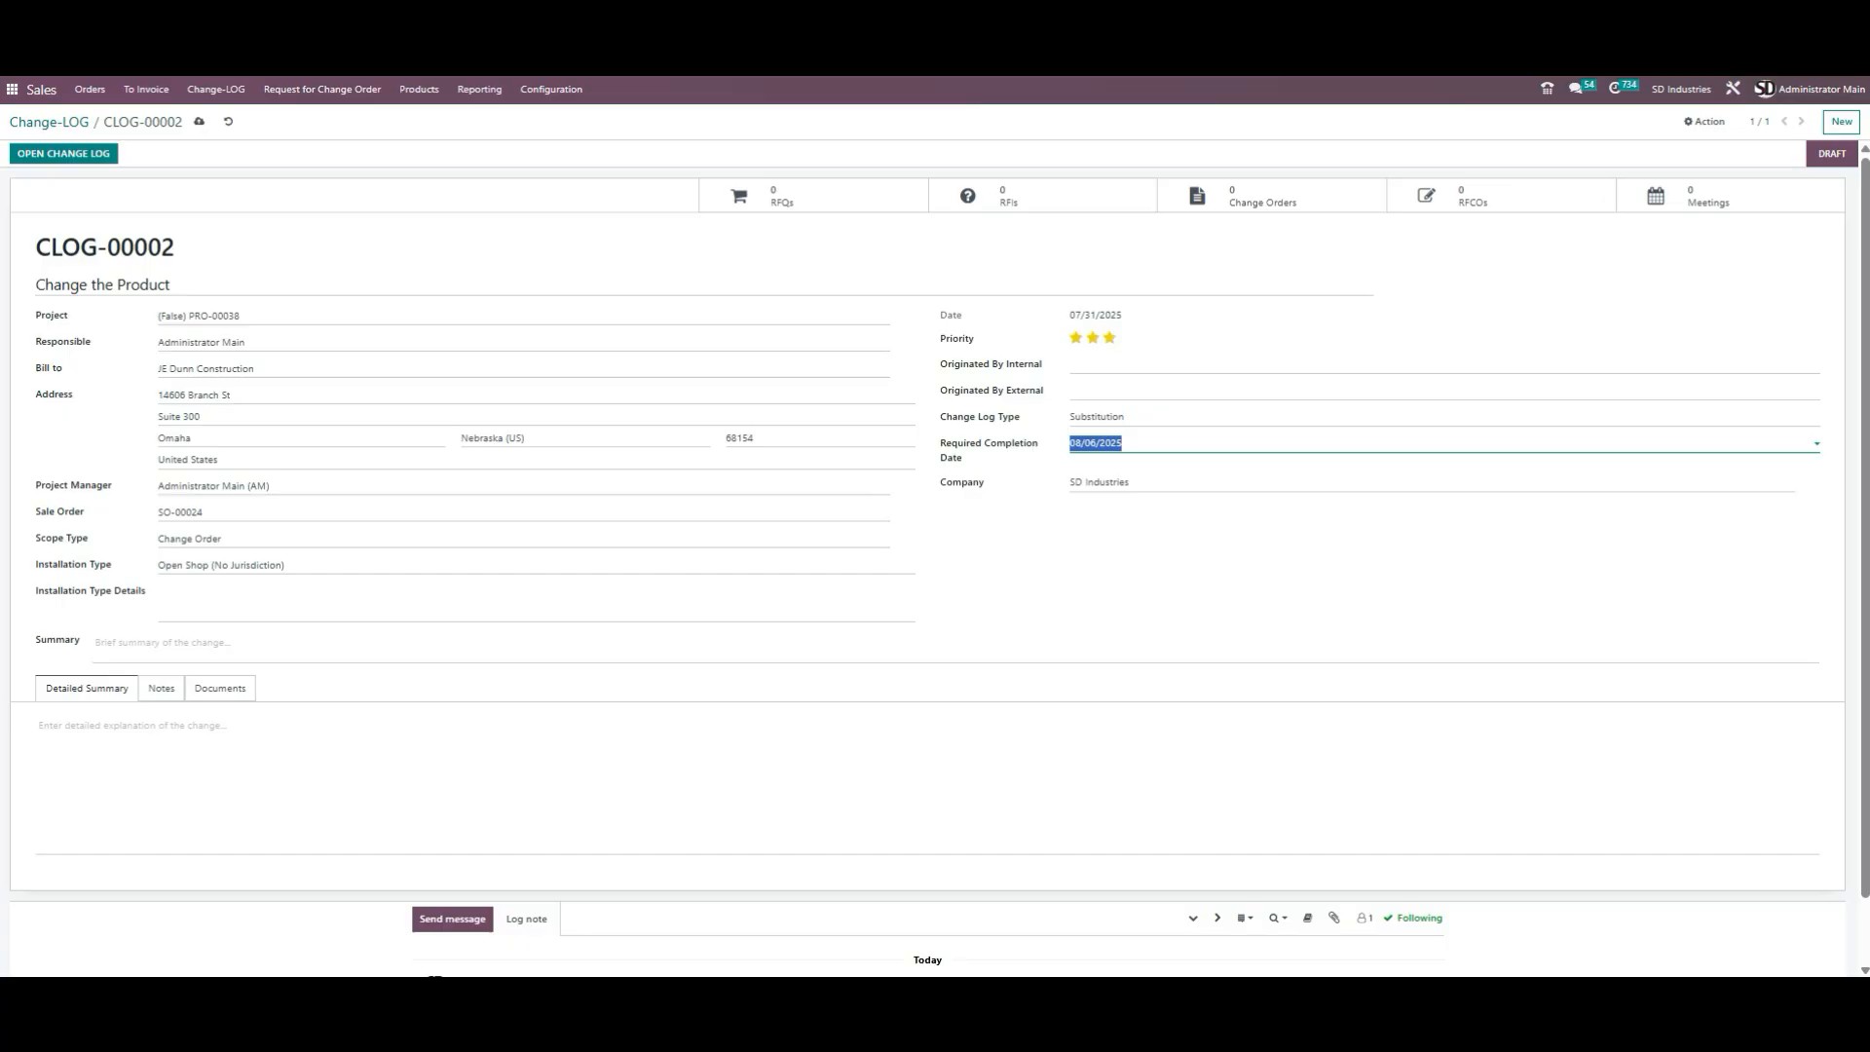
Review the change log's notes, documents and detailed summary sections, and save the record
left_click(162, 690)
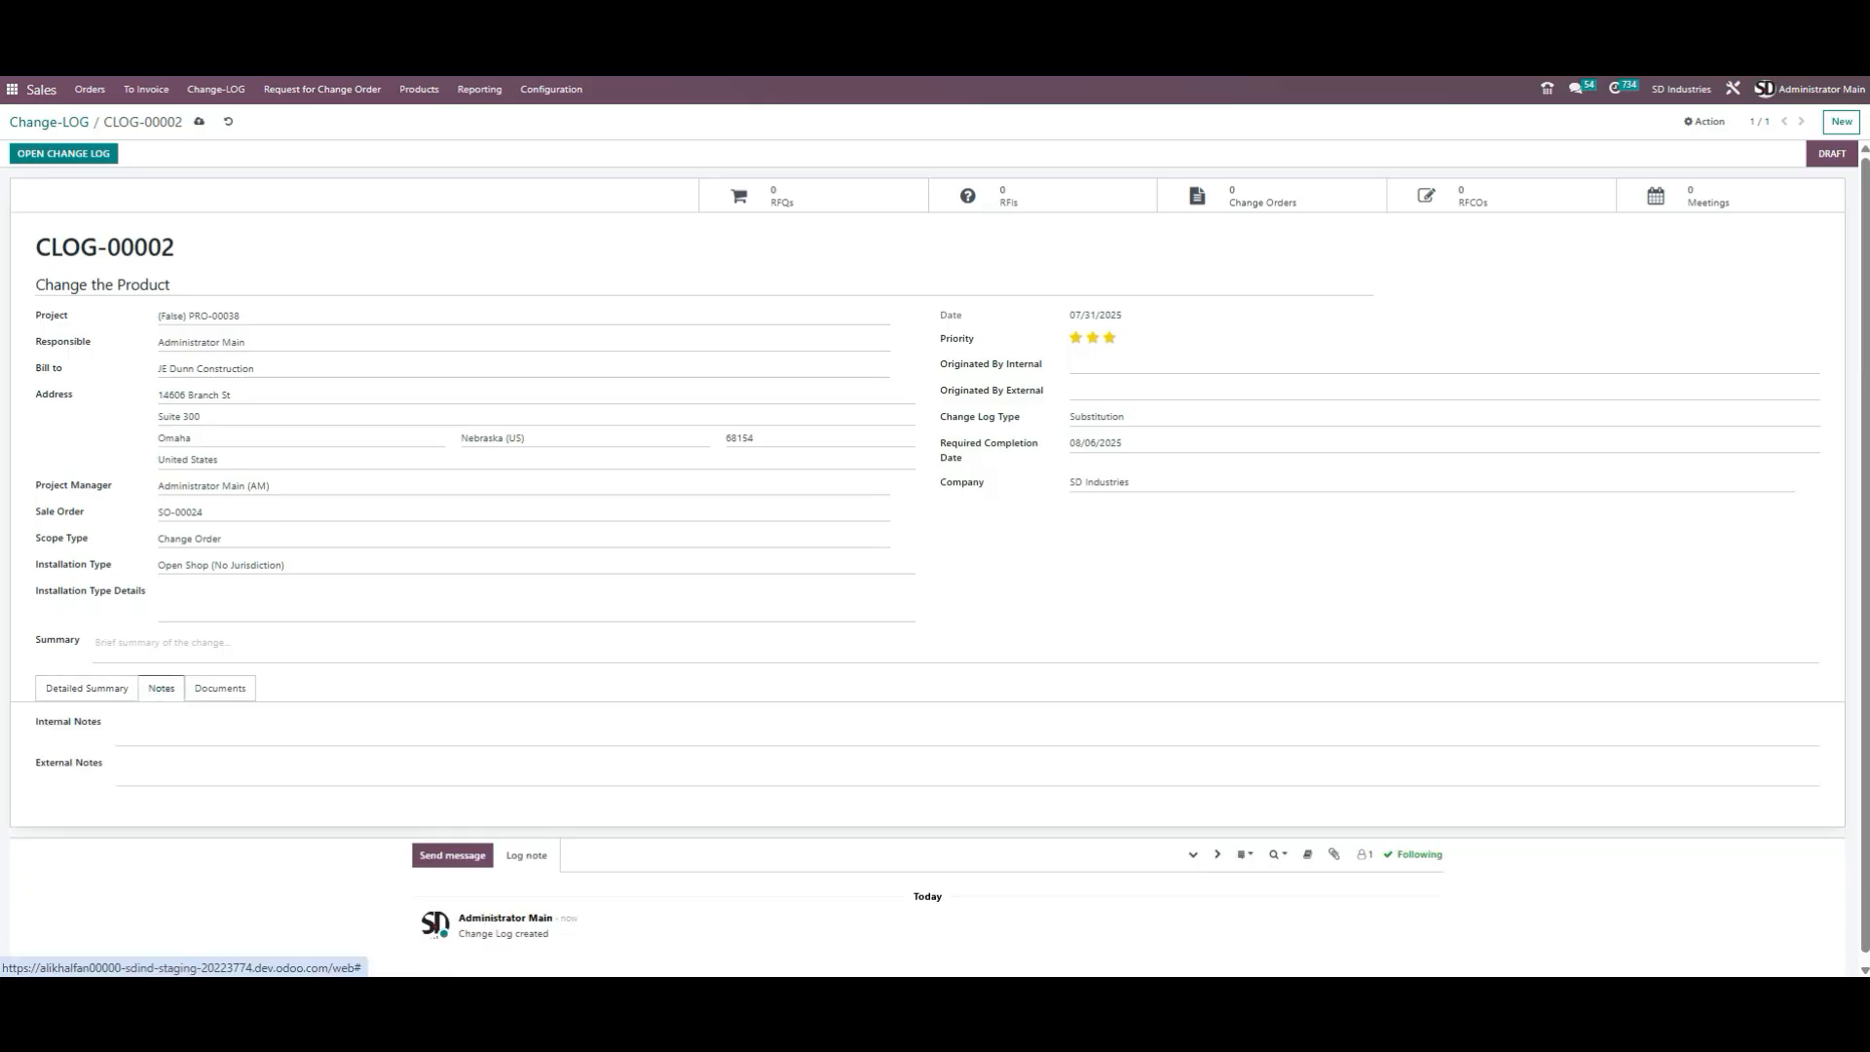
left_click(161, 726)
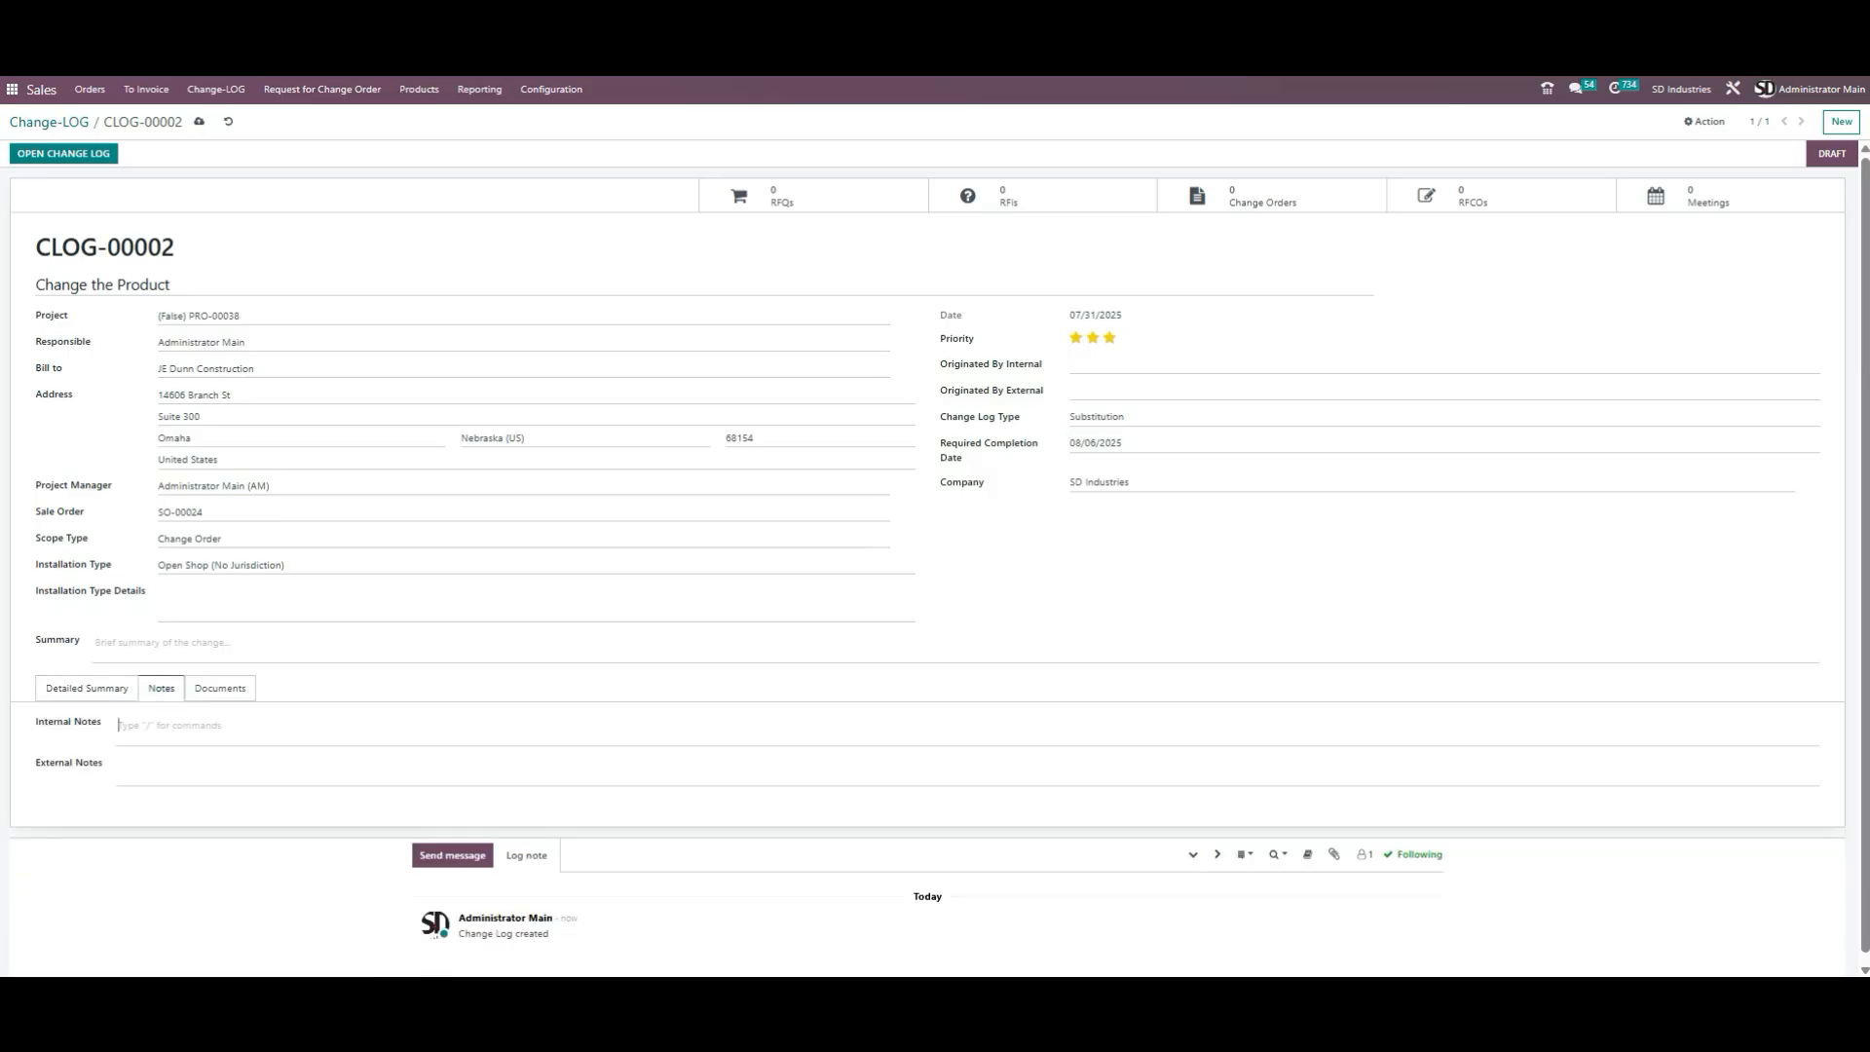
left_click(224, 691)
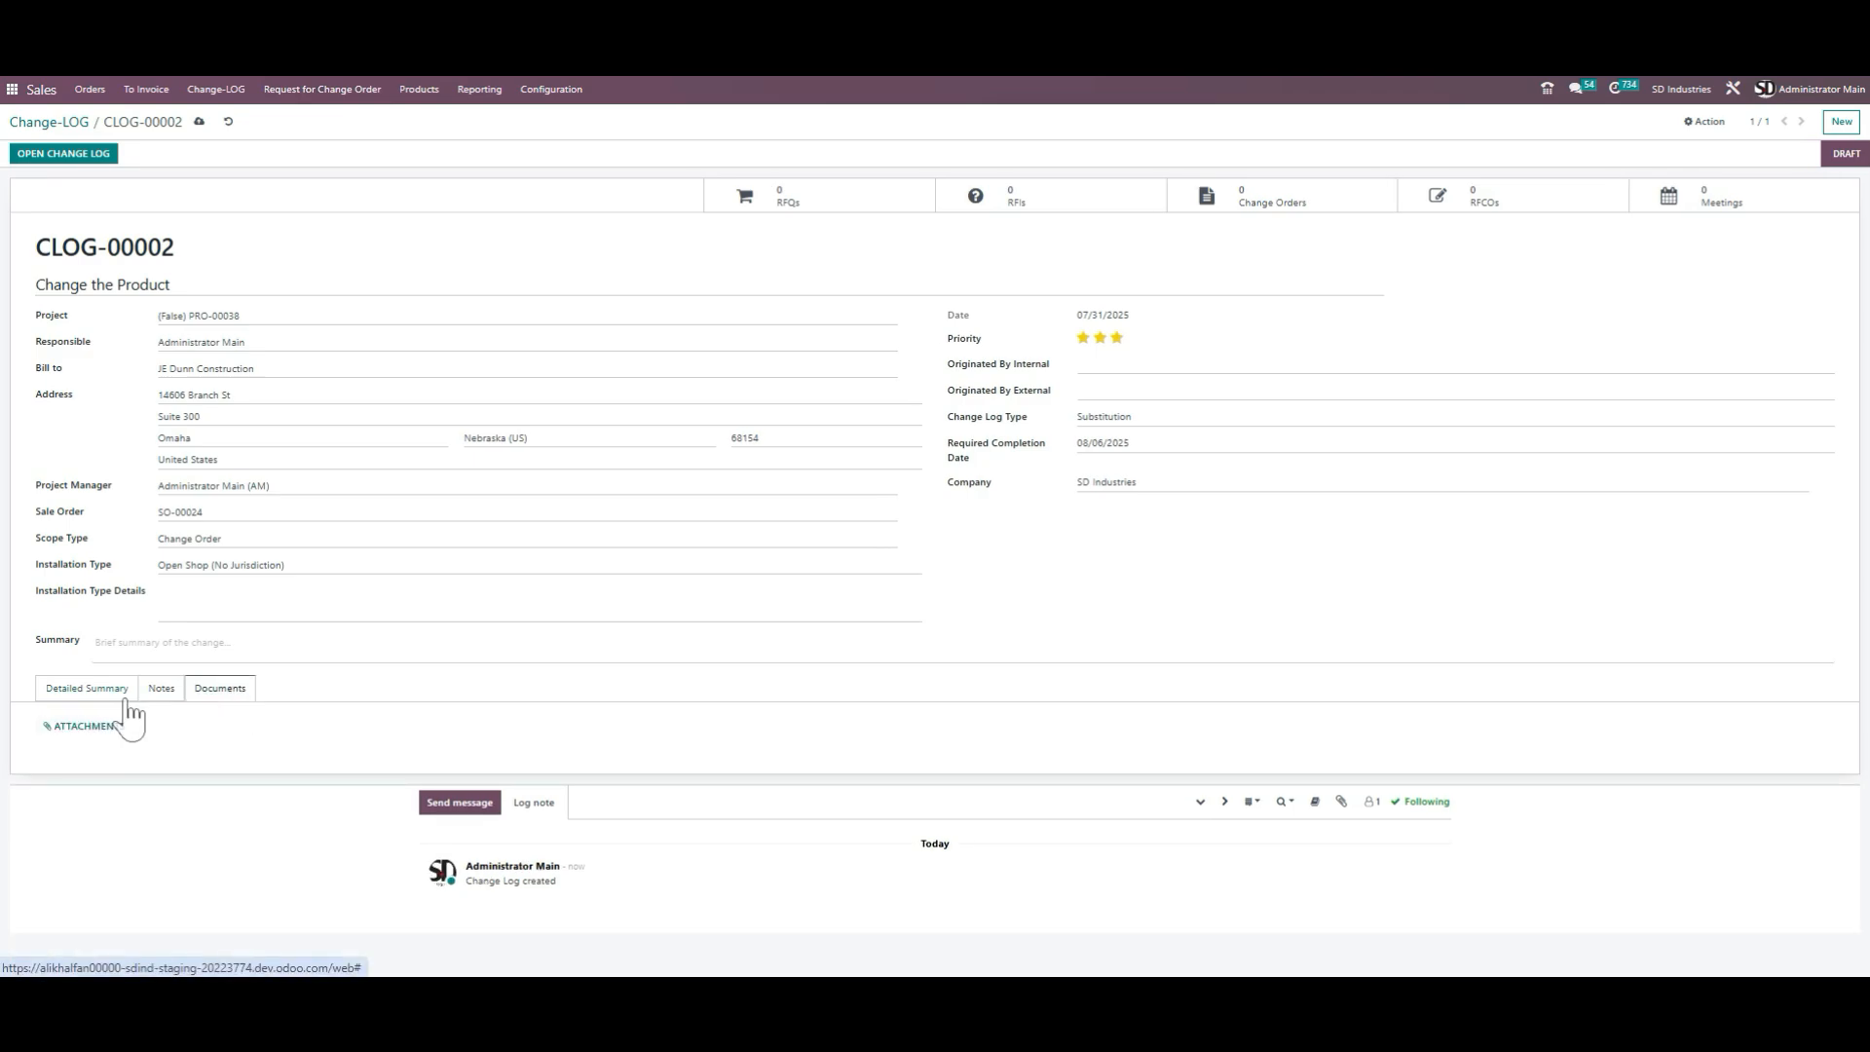
left_click(105, 691)
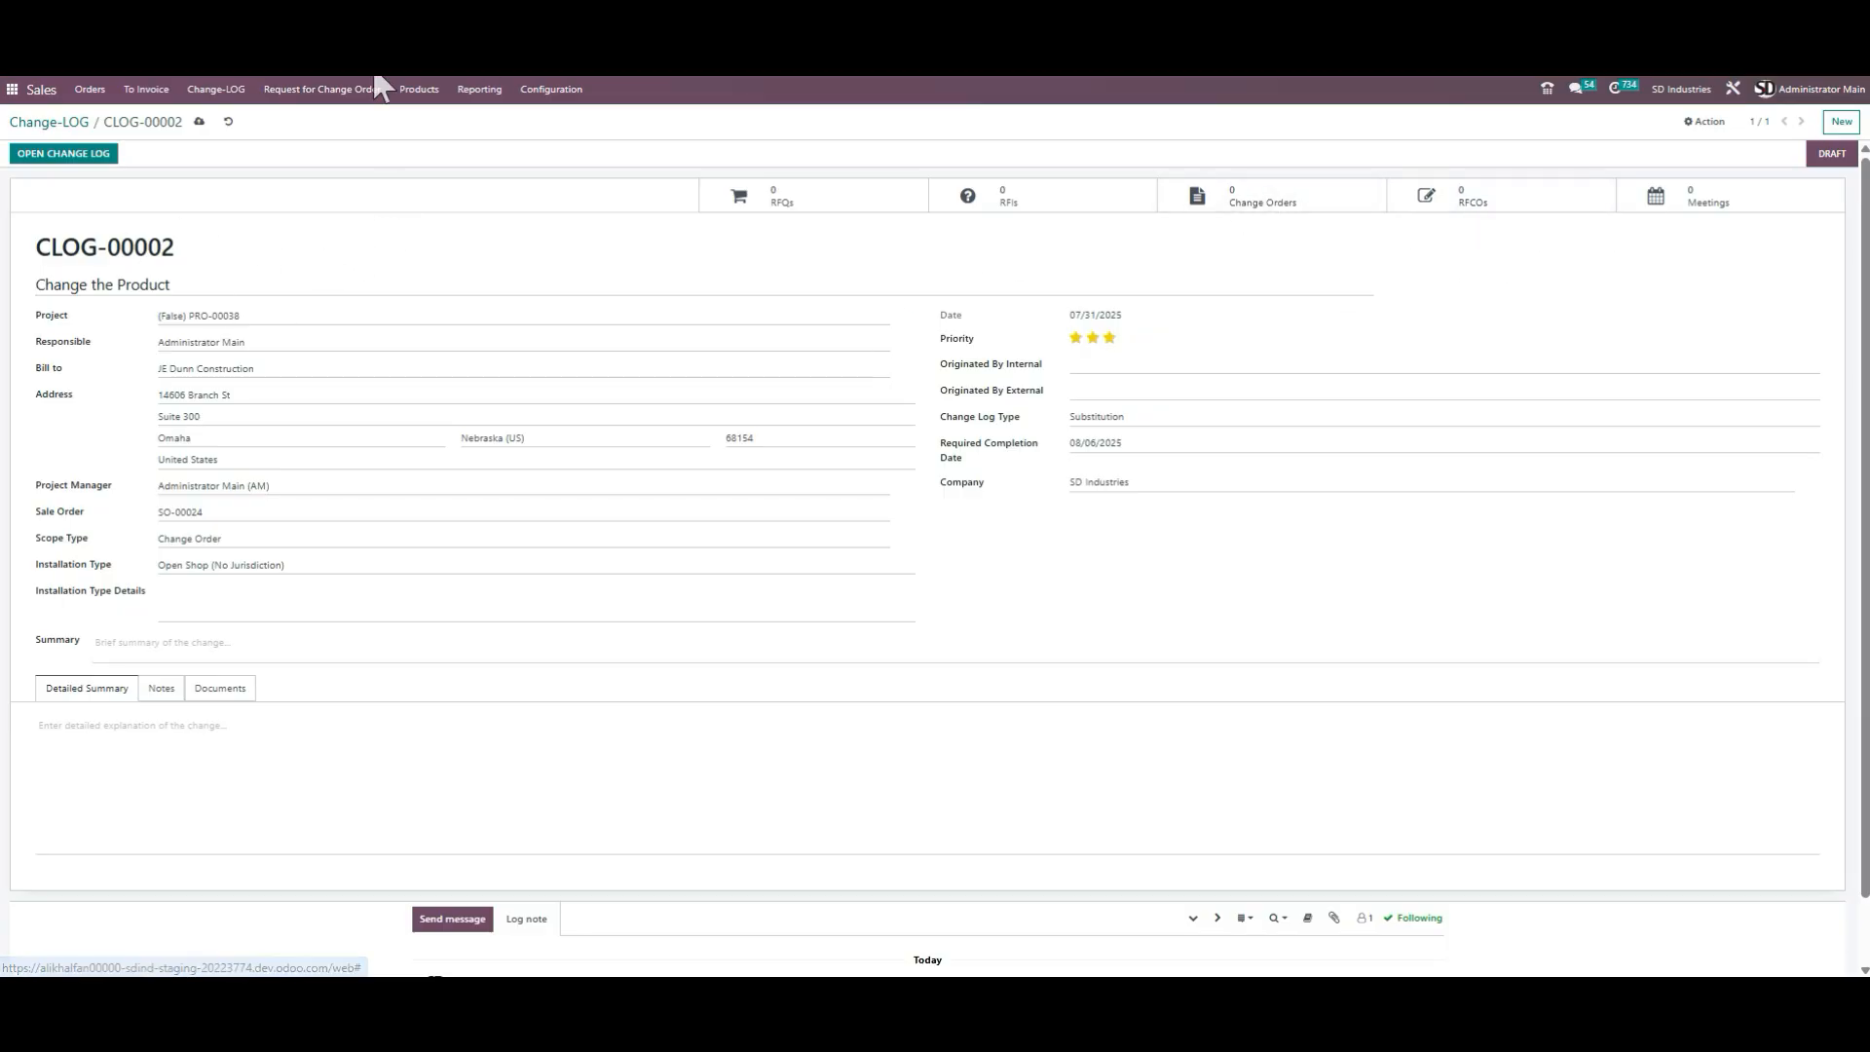
left_click(199, 122)
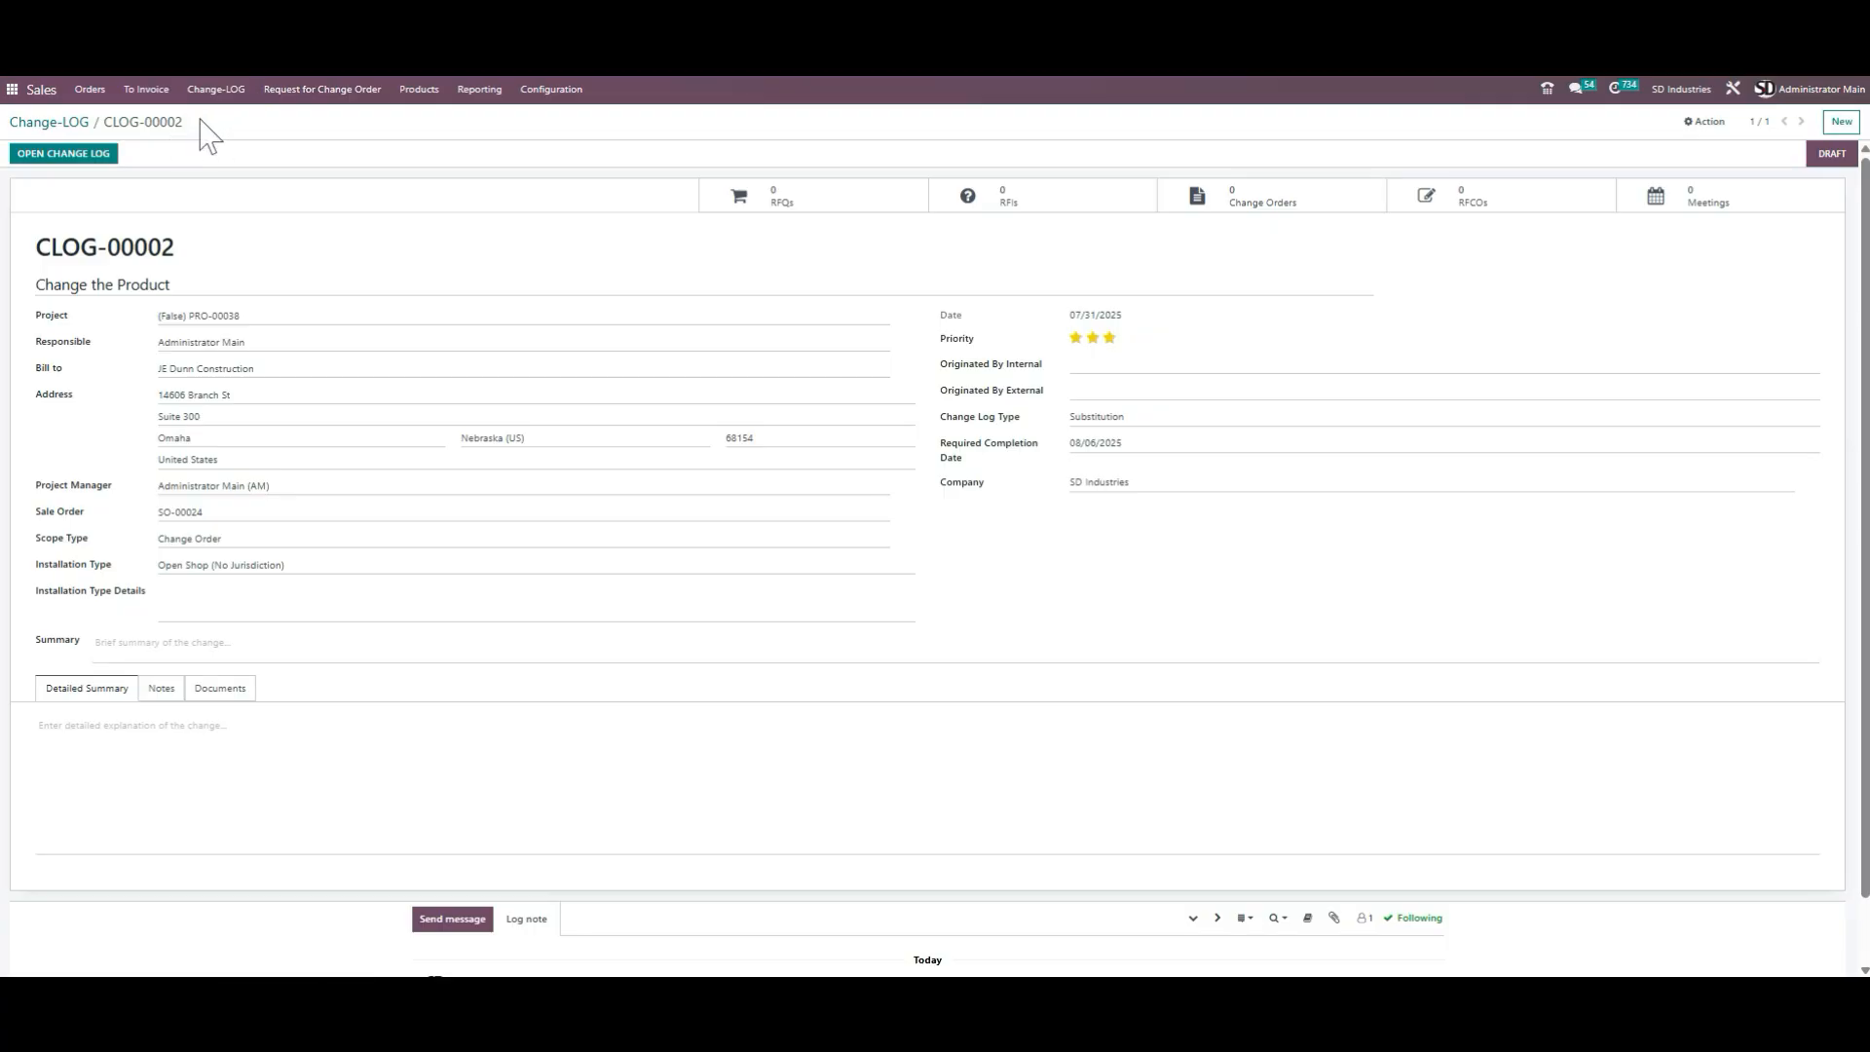
Examine the revision 1 request for change order linked to change log CLOG-25-00008, and return to the change log list
left_click(71, 119)
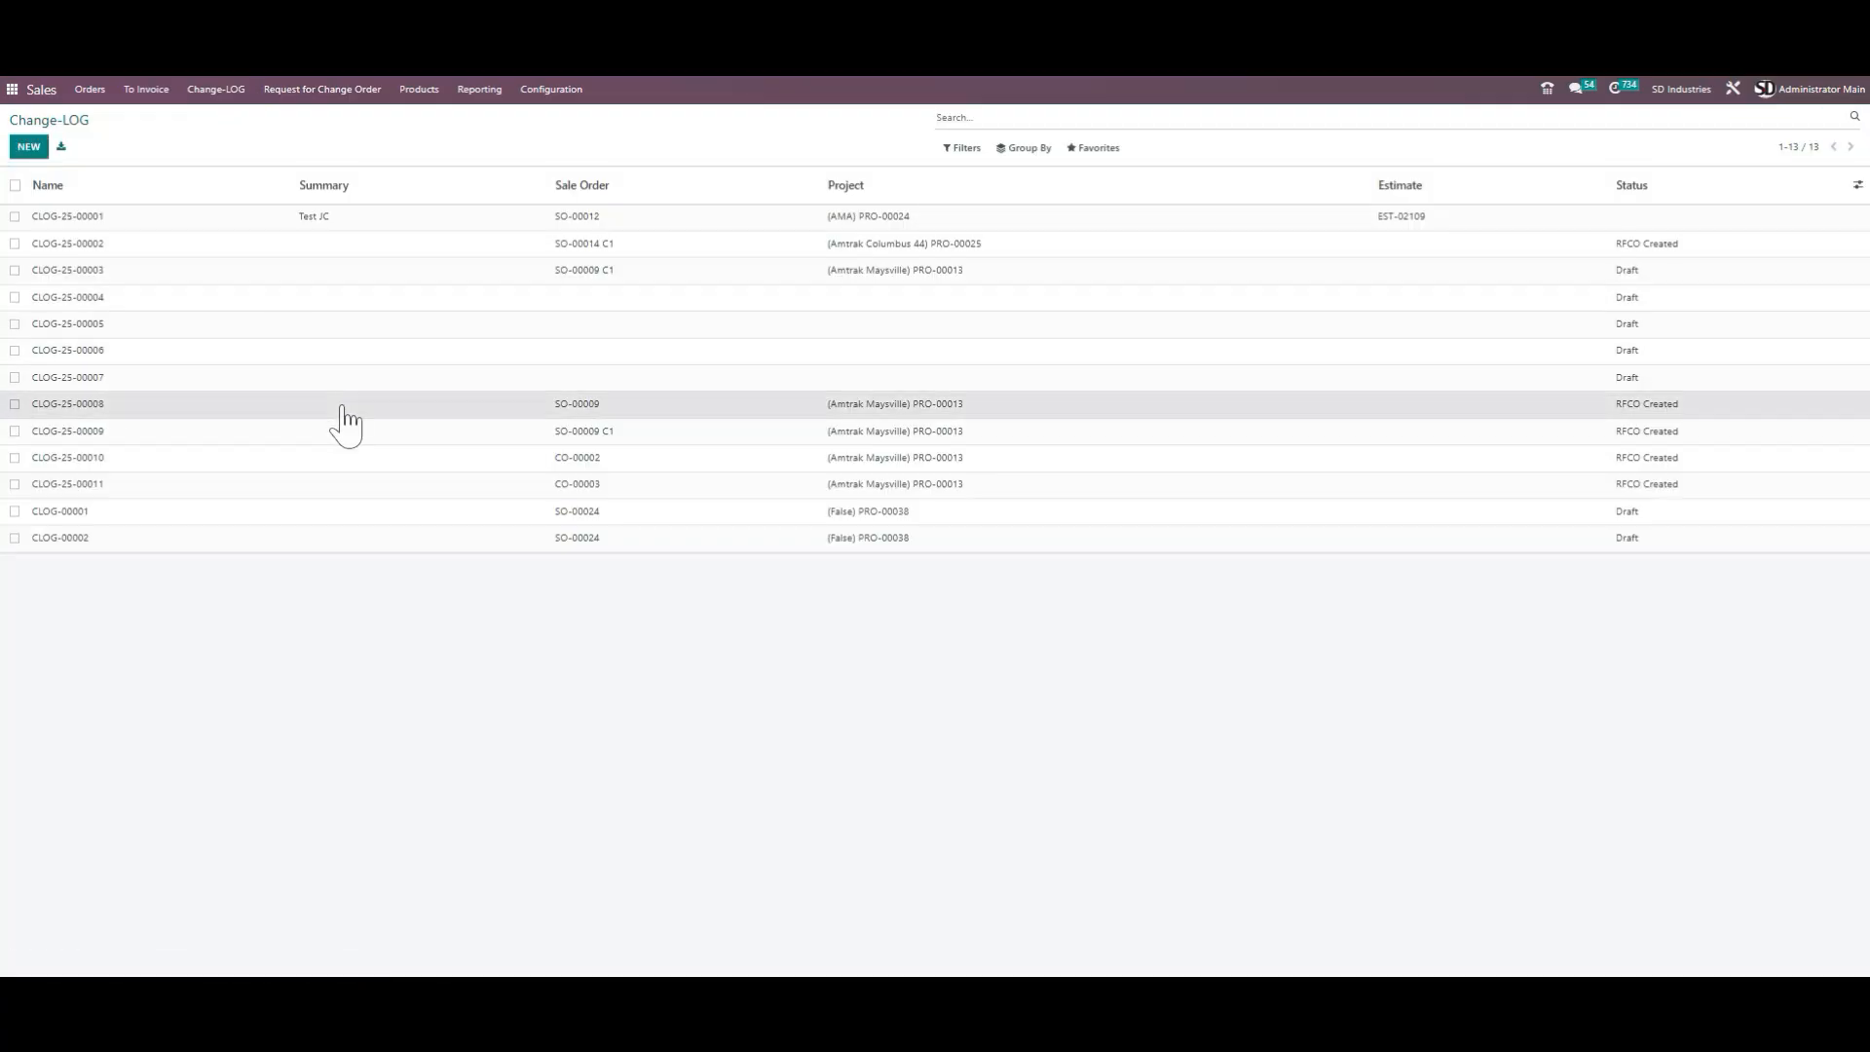
left_click(343, 405)
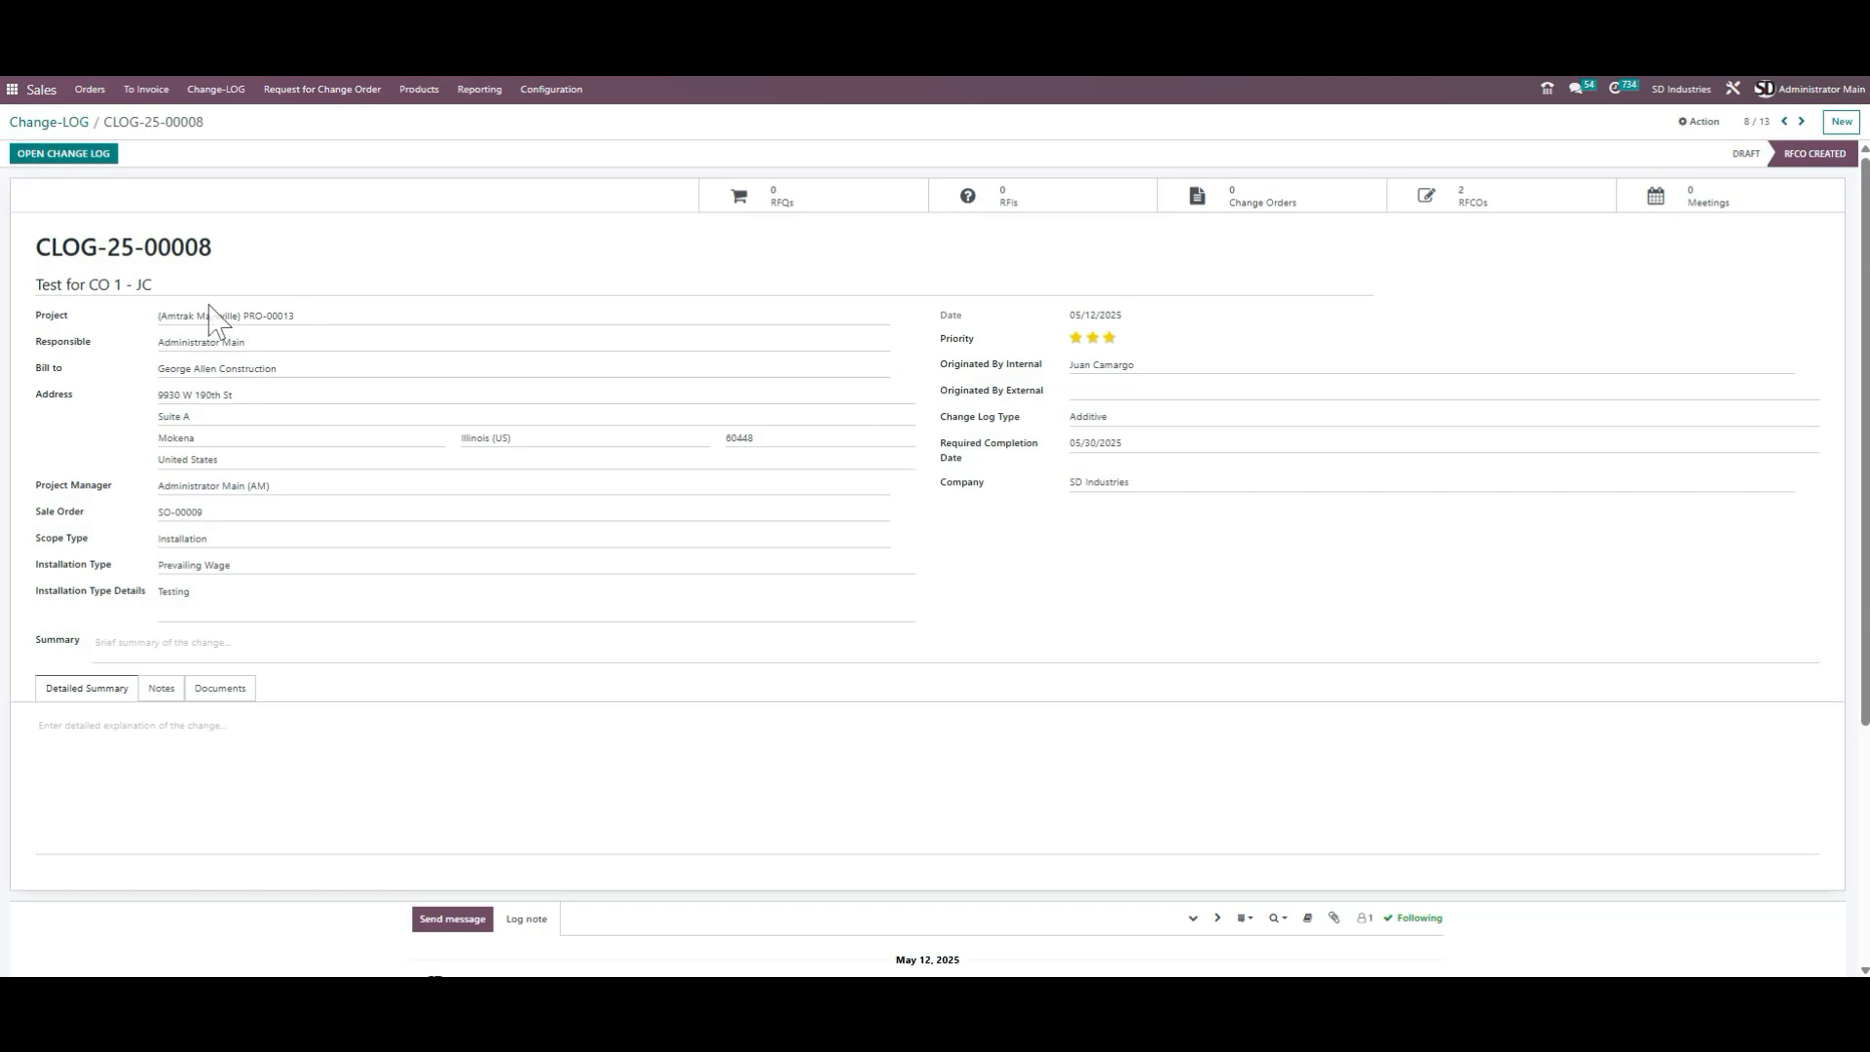
left_click(1488, 212)
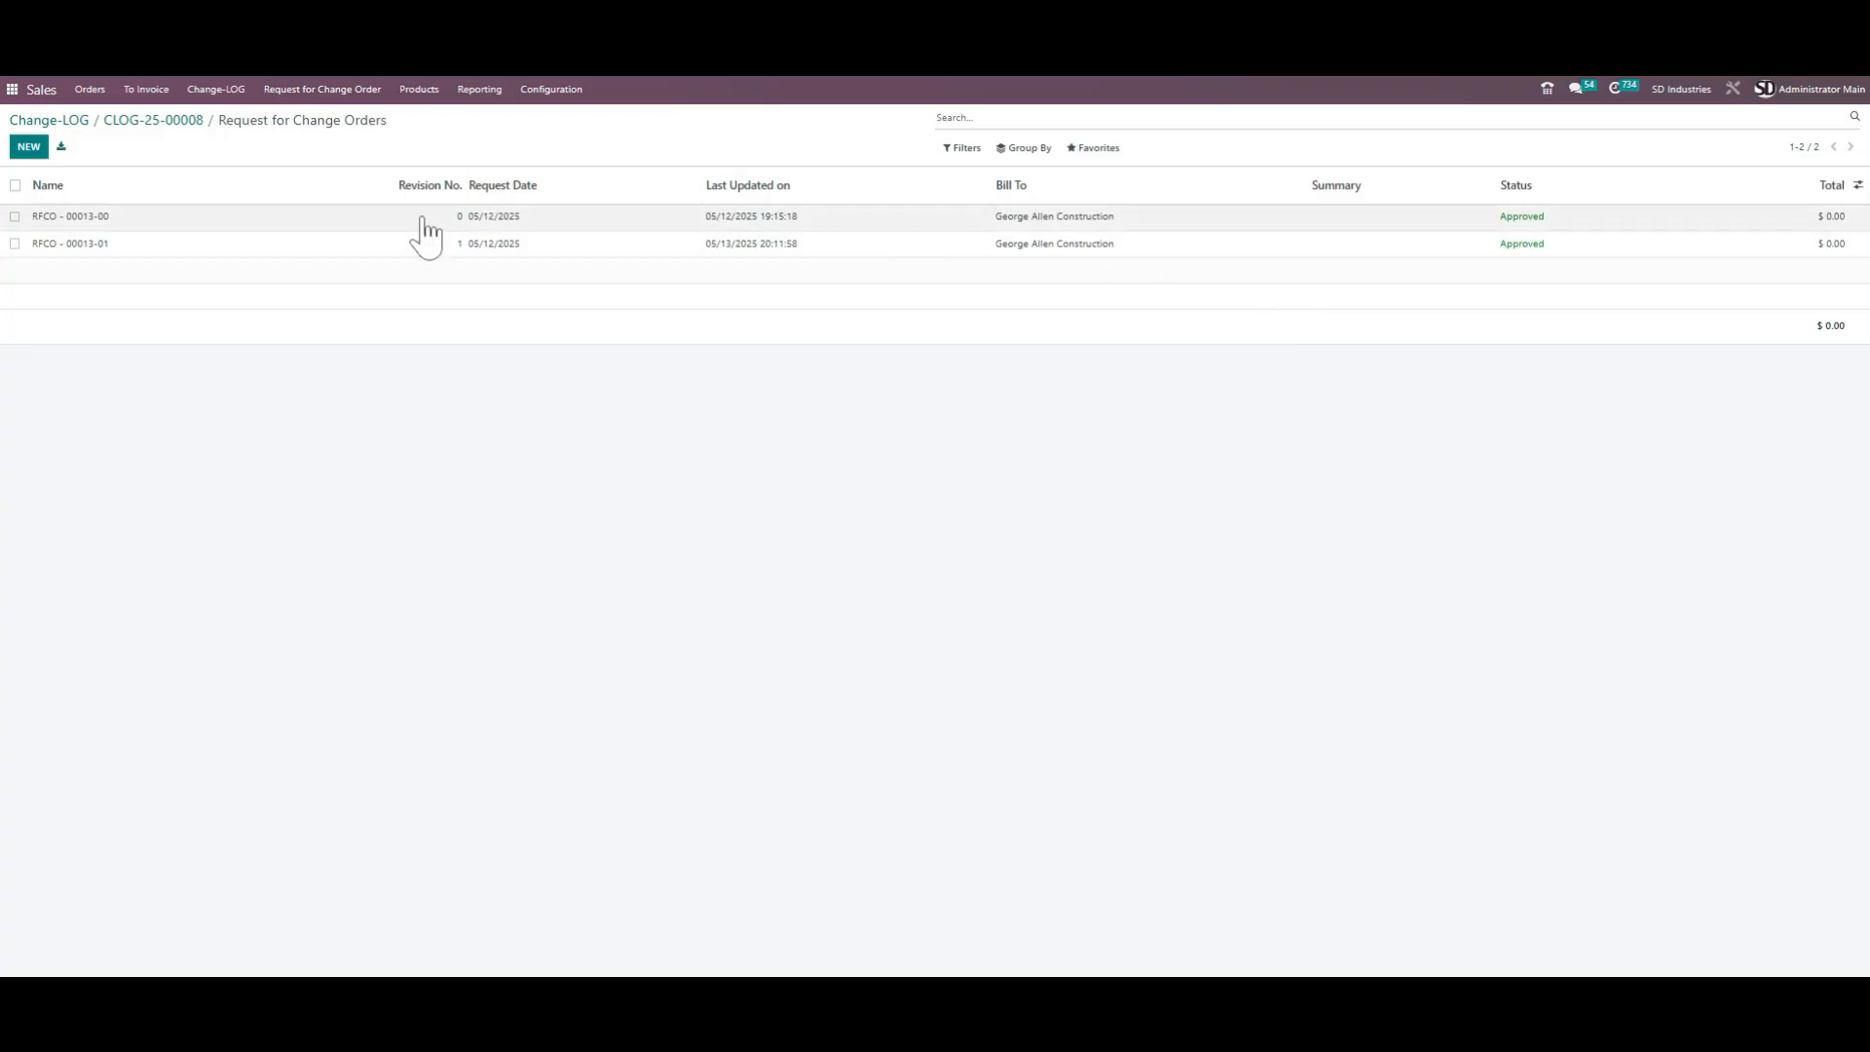
left_click(243, 247)
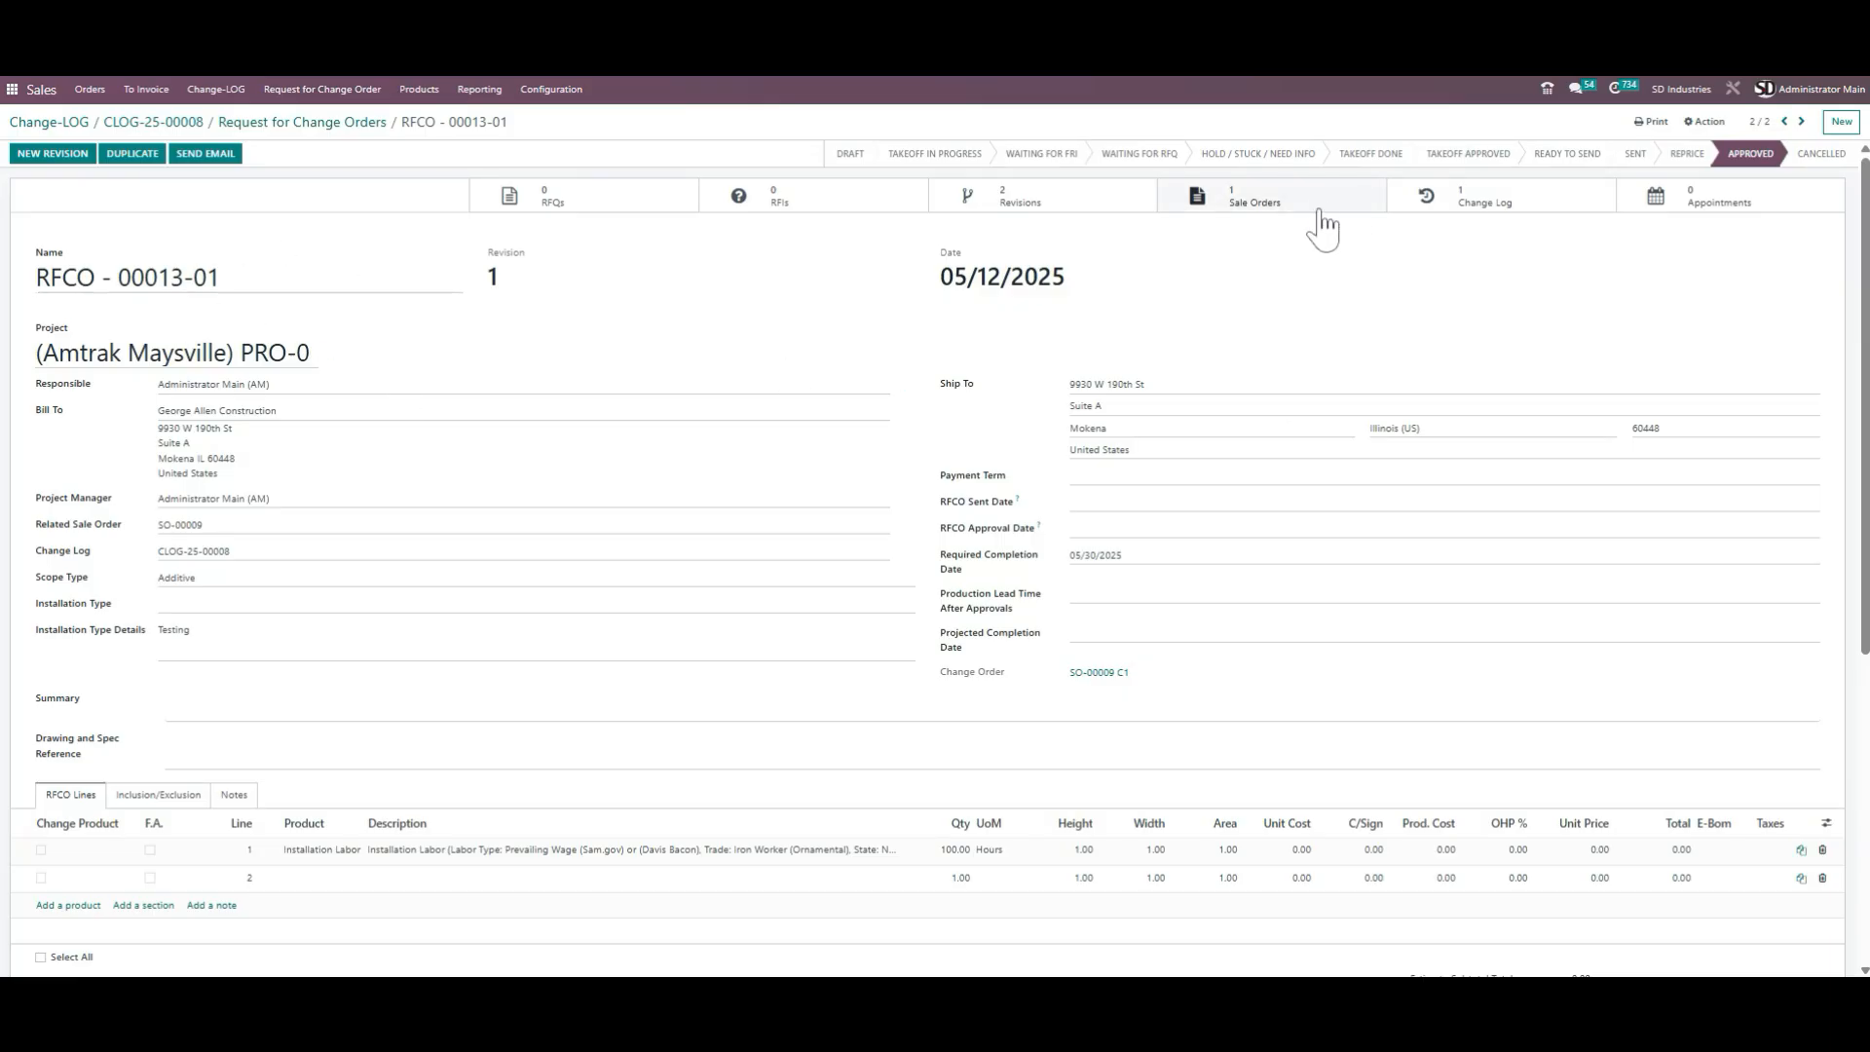
left_click(343, 123)
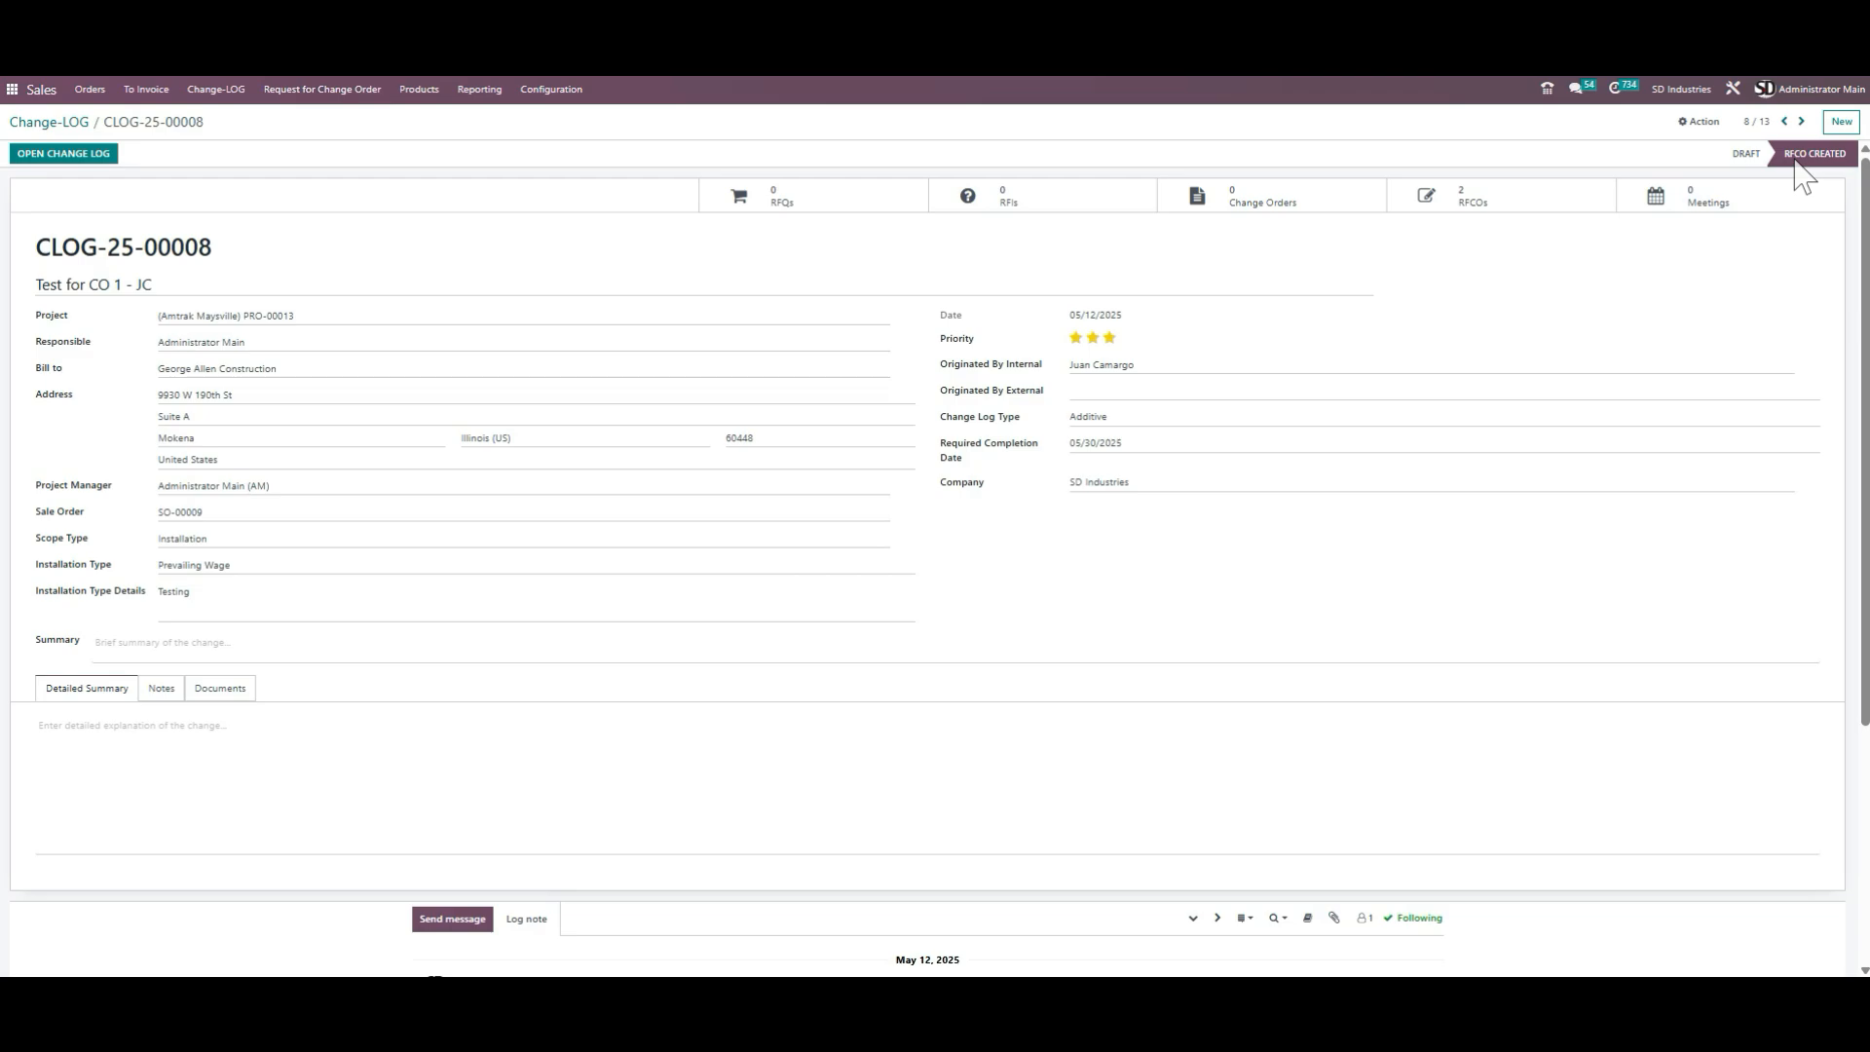
left_click(49, 122)
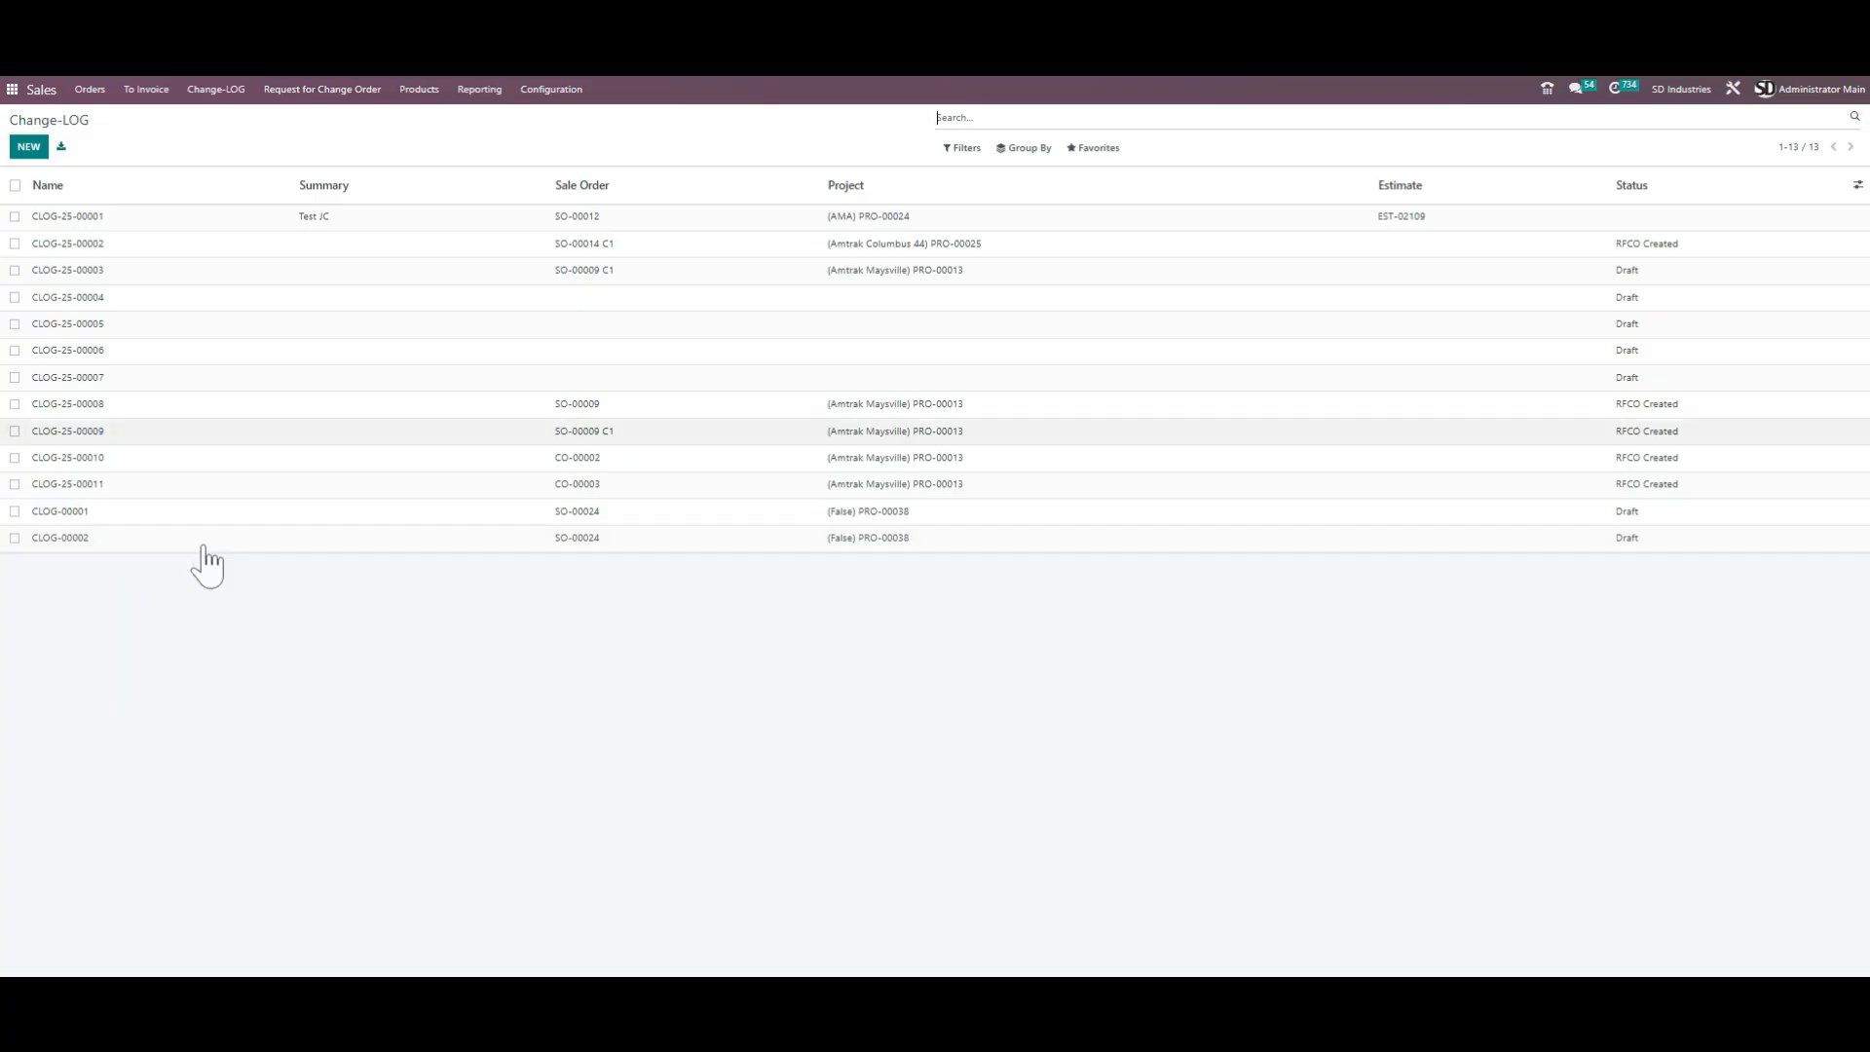
Create a new request for change order and assign it to project PRO-00038
left_click(292, 95)
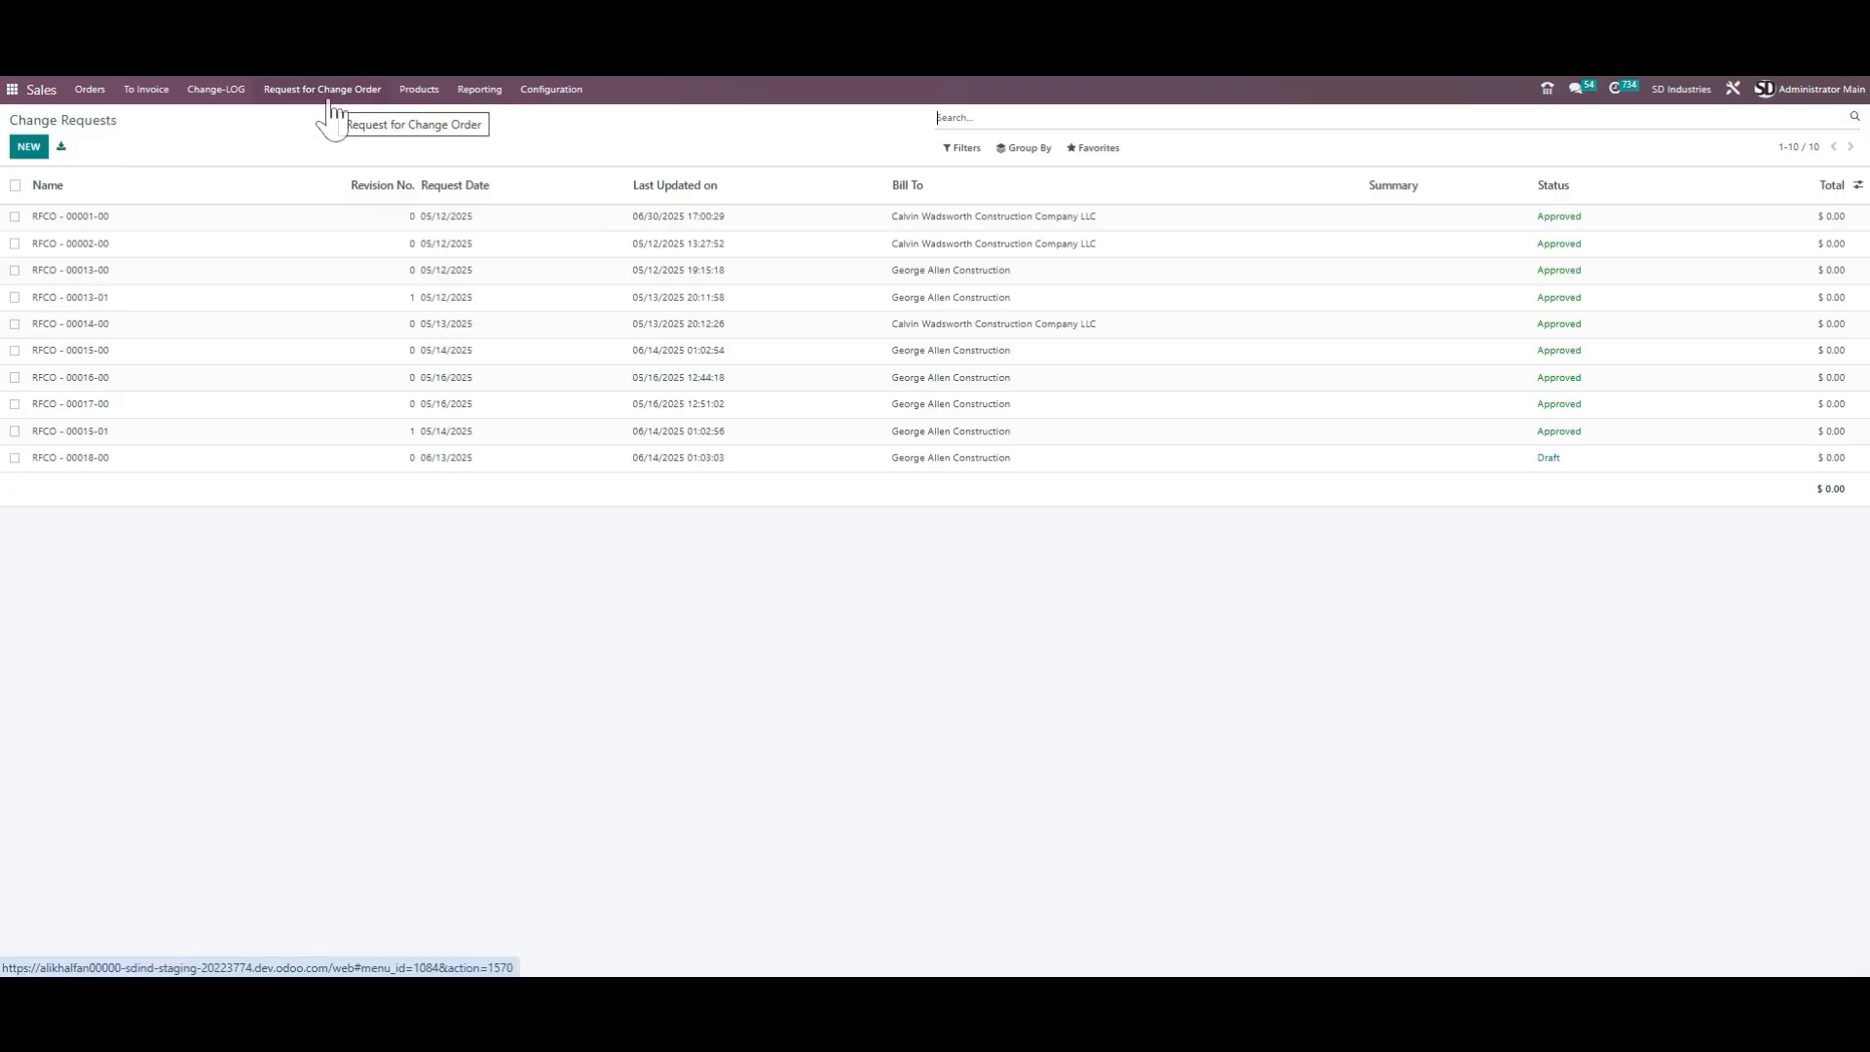
left_click(29, 147)
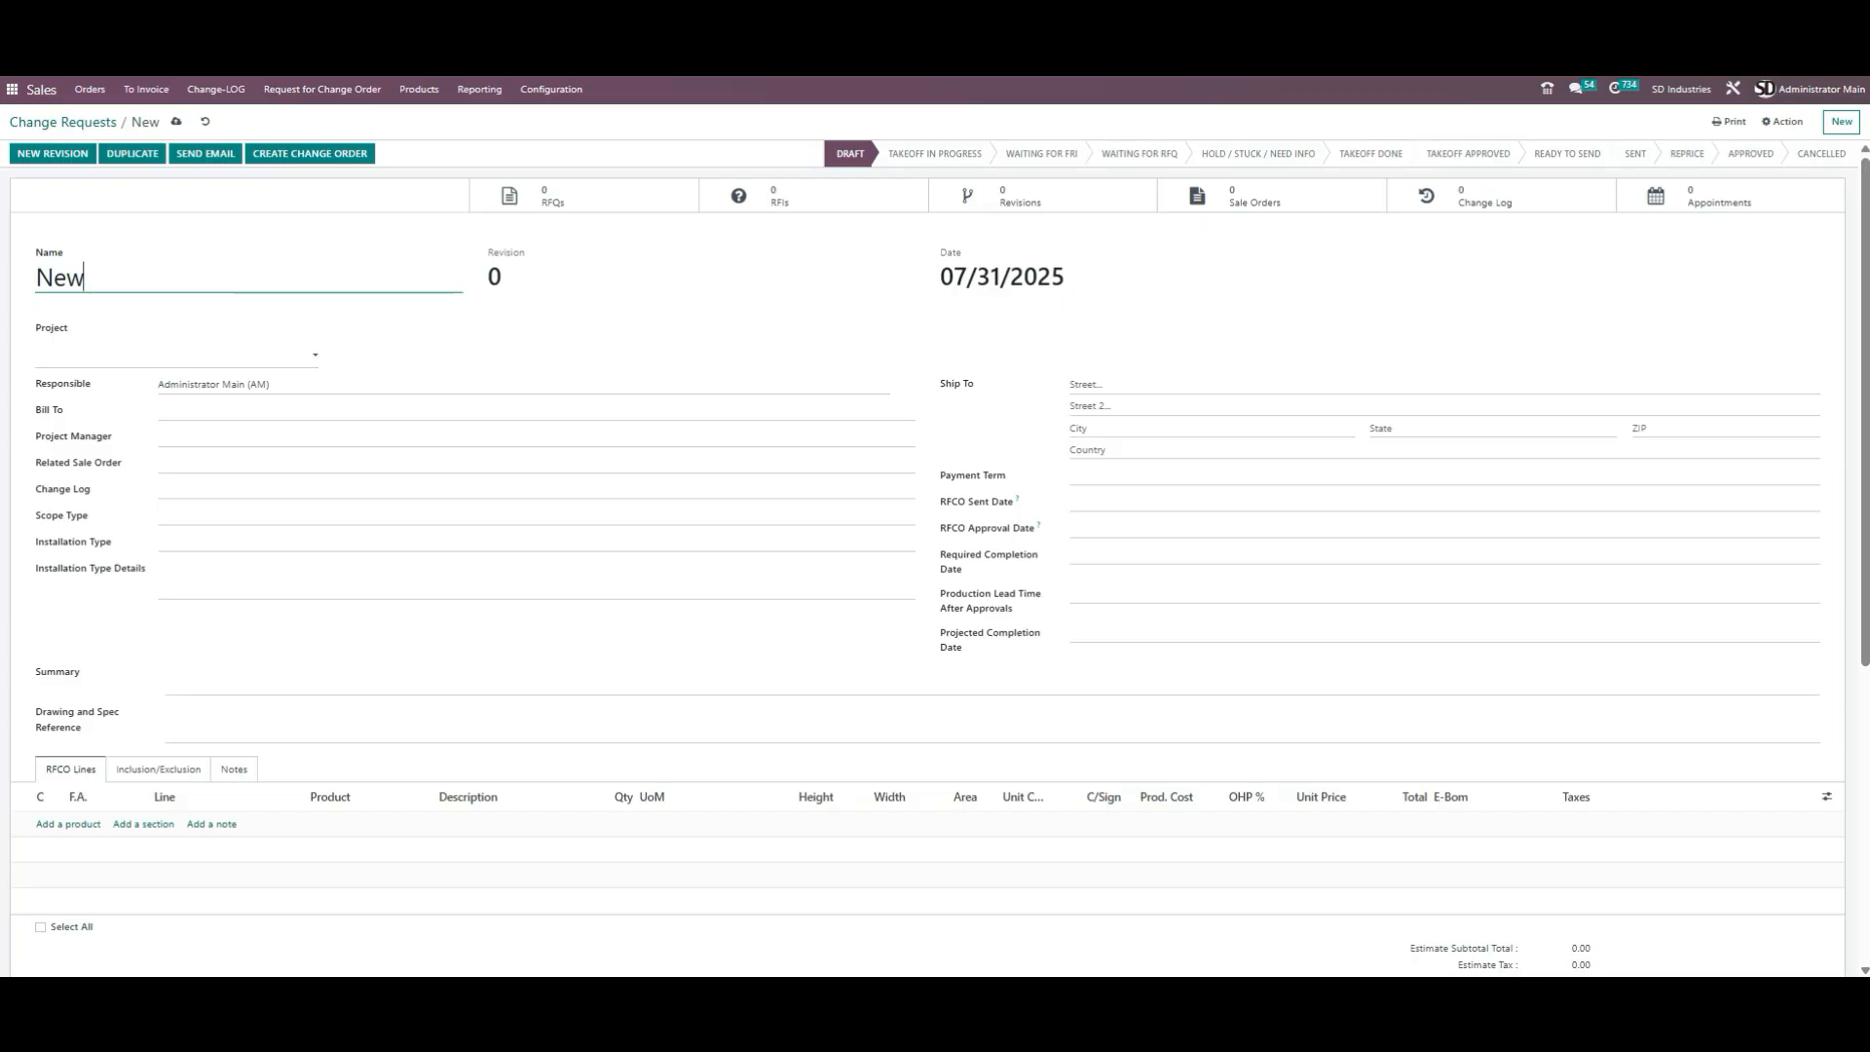
left_click(146, 355)
left_click(144, 386)
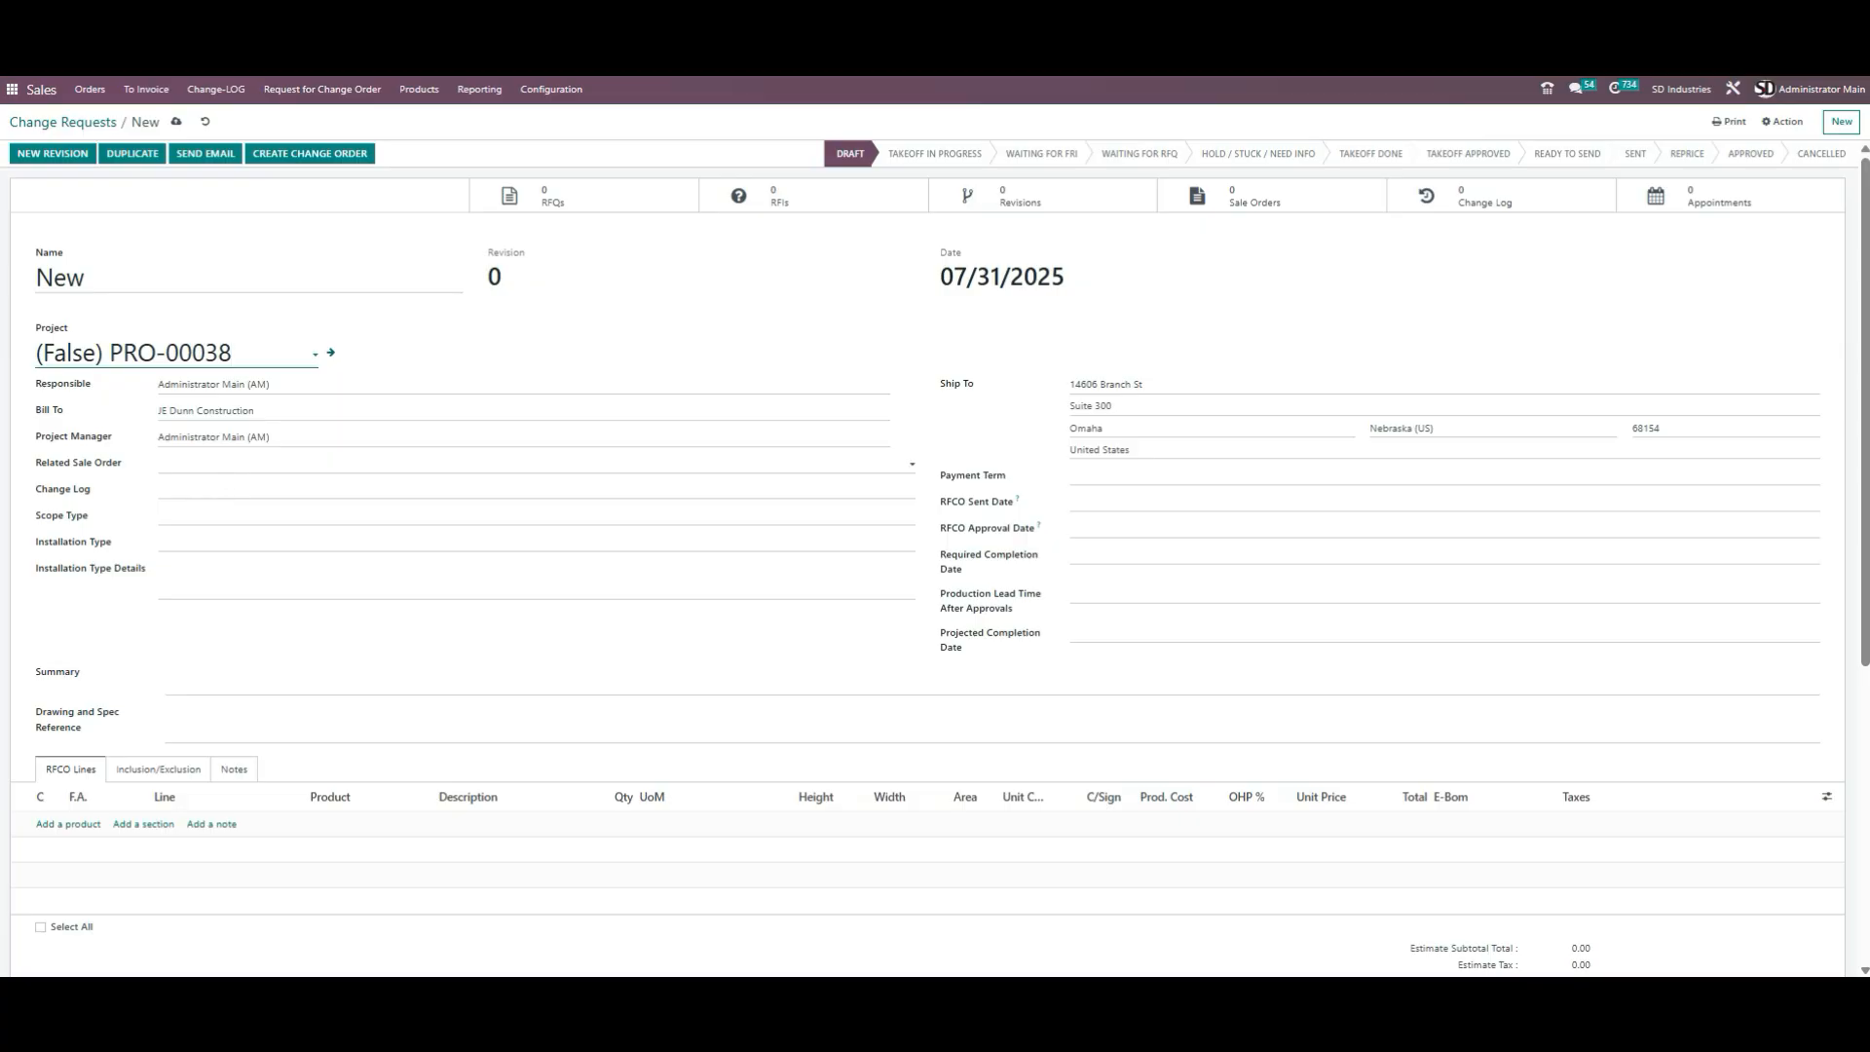
Link the request to change log CLOG-00002 from the full list of change logs
left_click(341, 489)
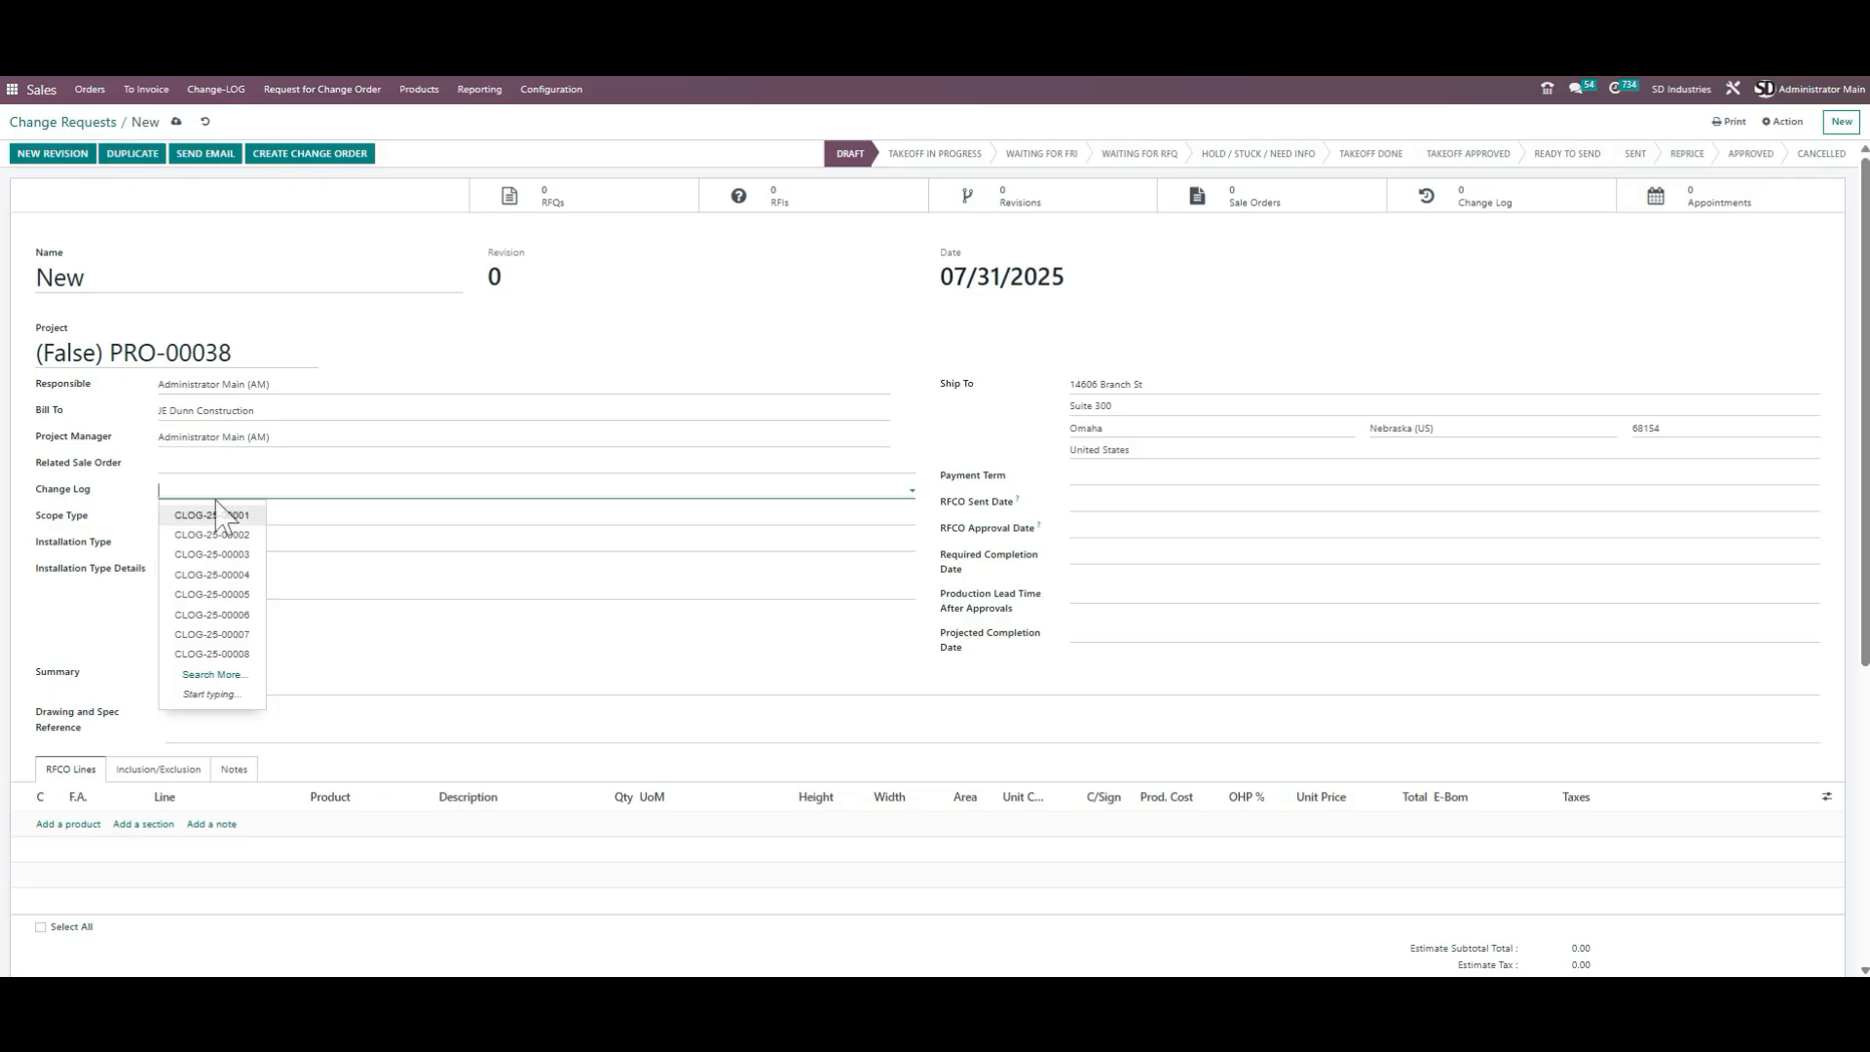
left_click(243, 677)
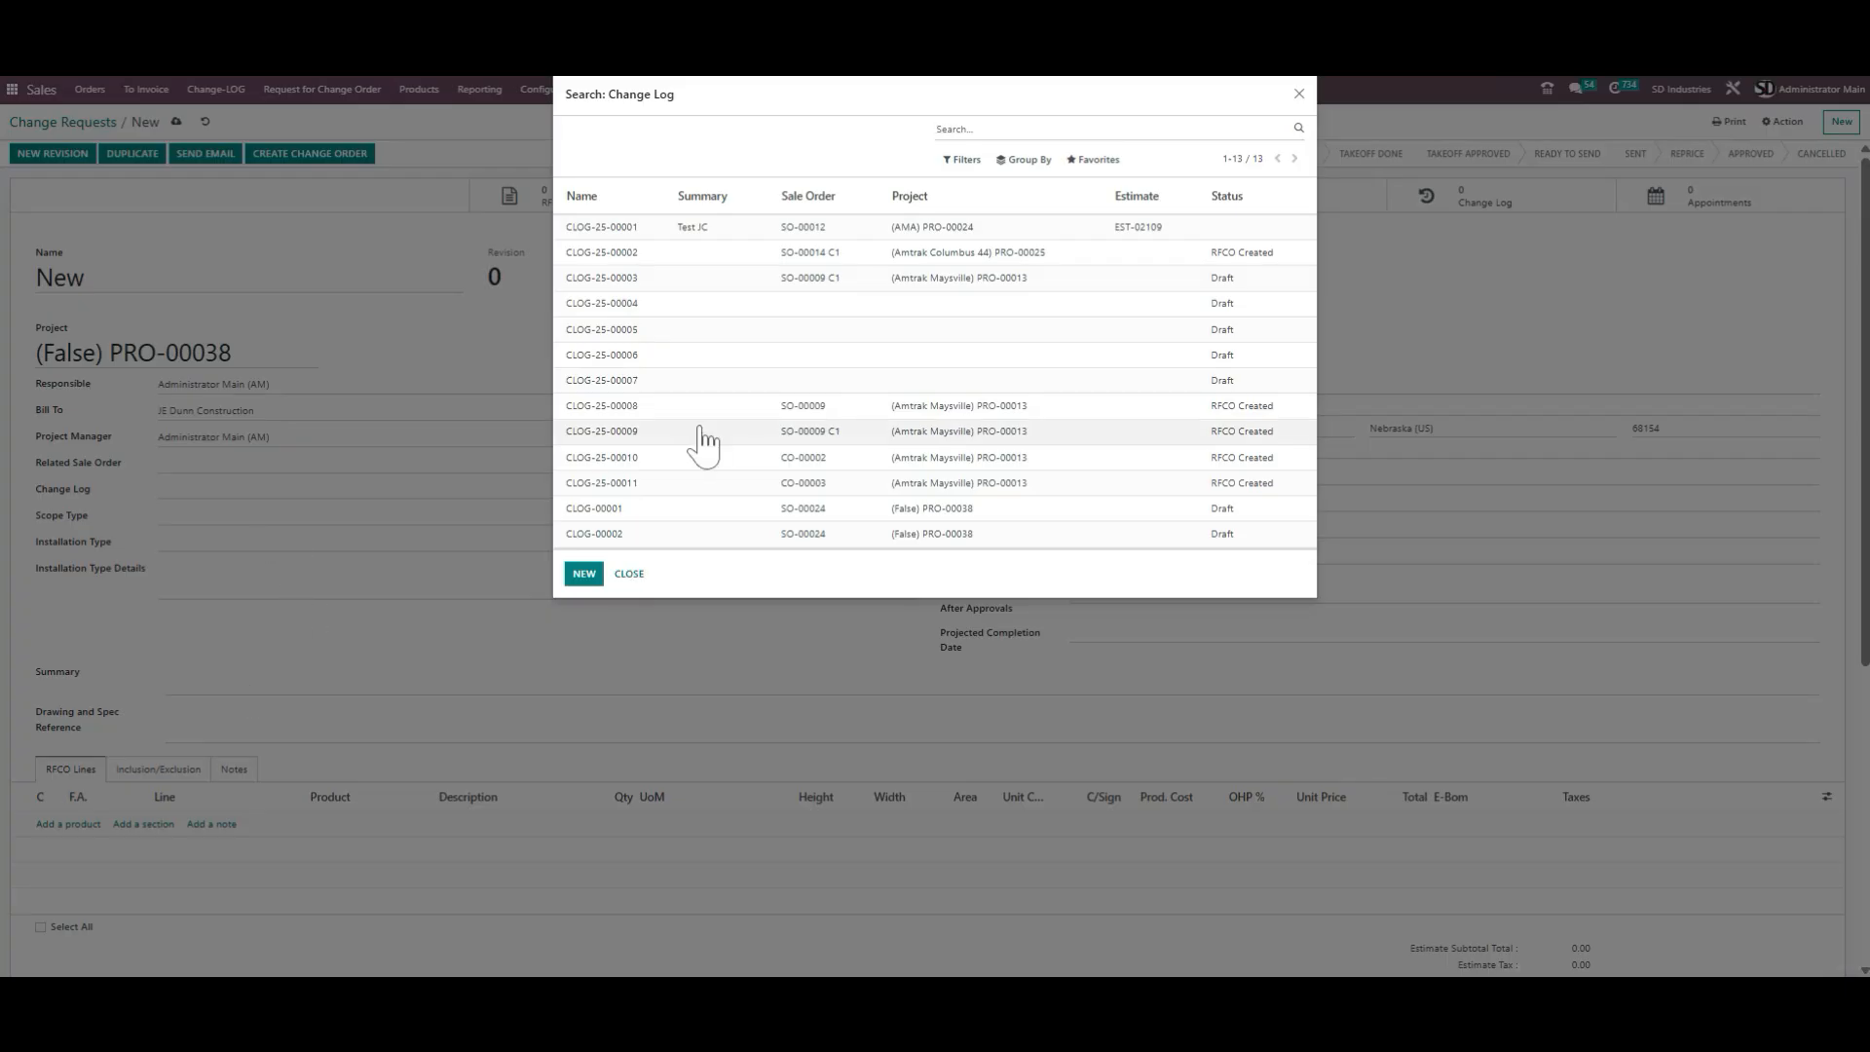
left_click(714, 536)
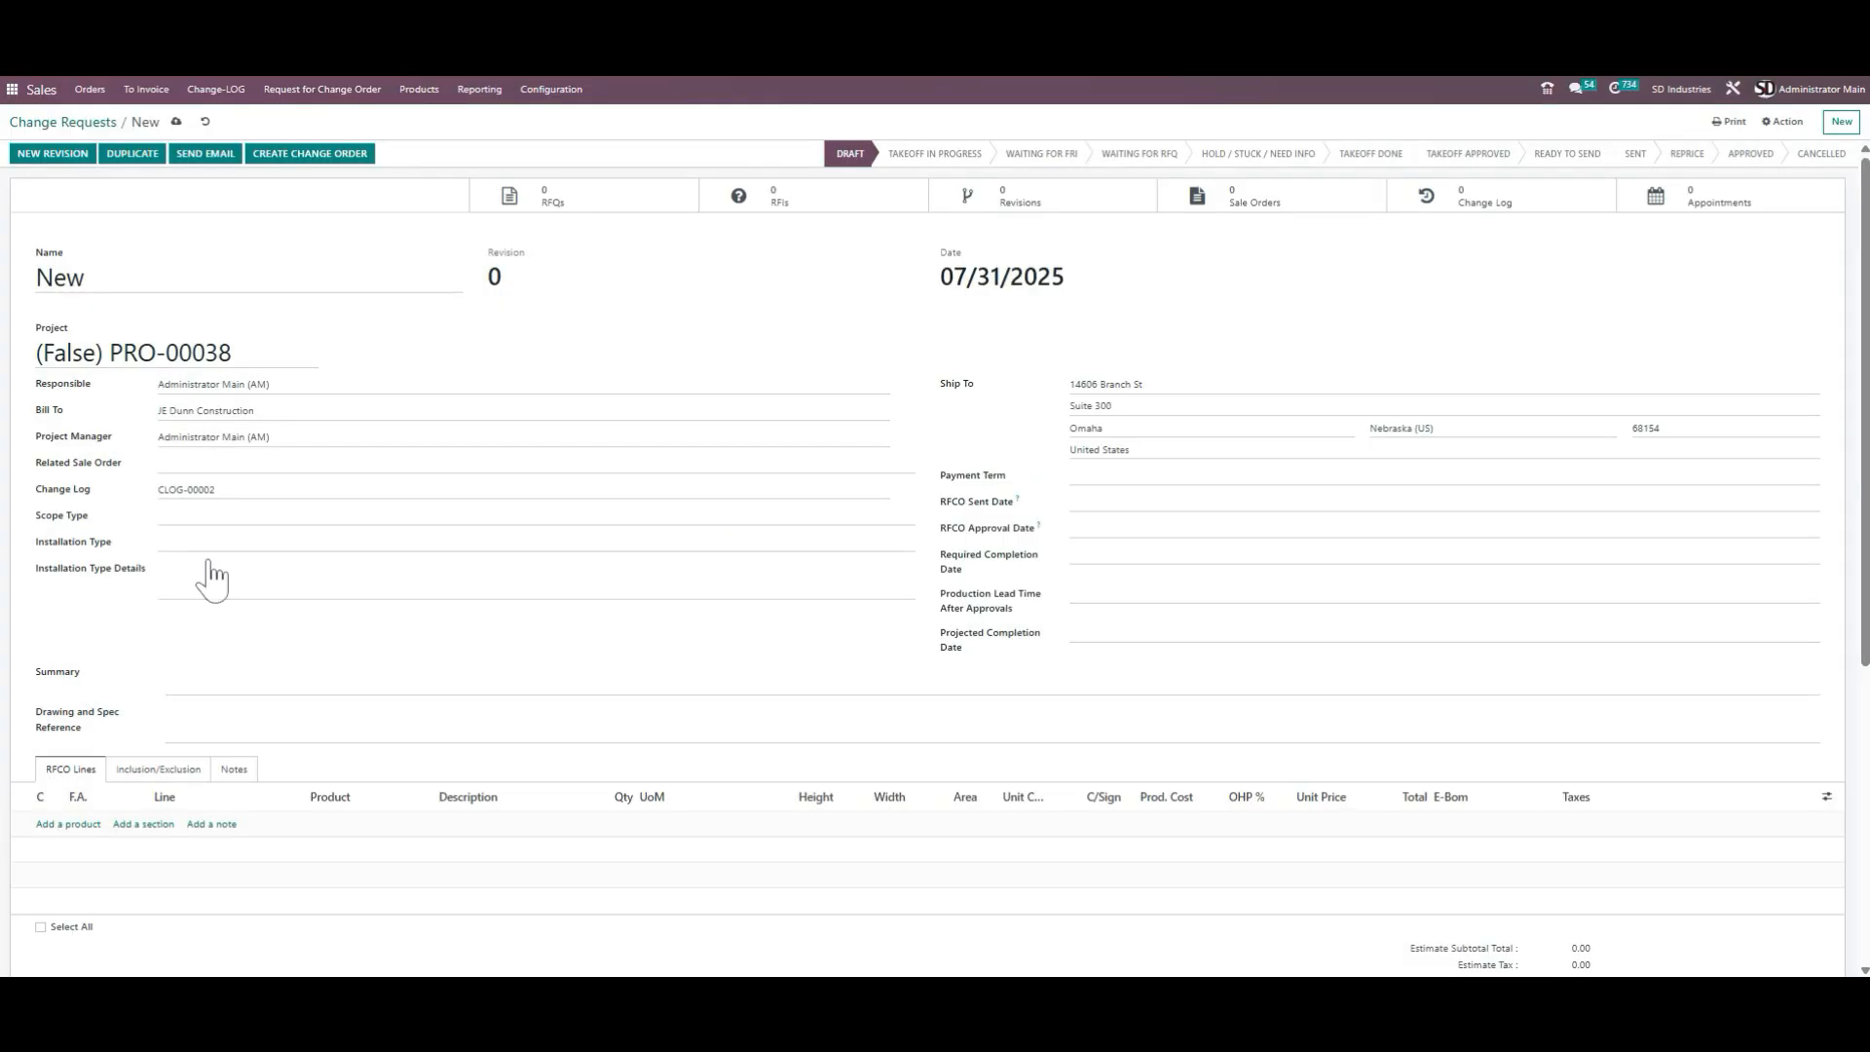
Set the request's scope type to Substitution and its installation type to Open, checking the other installation choices
left_click(218, 516)
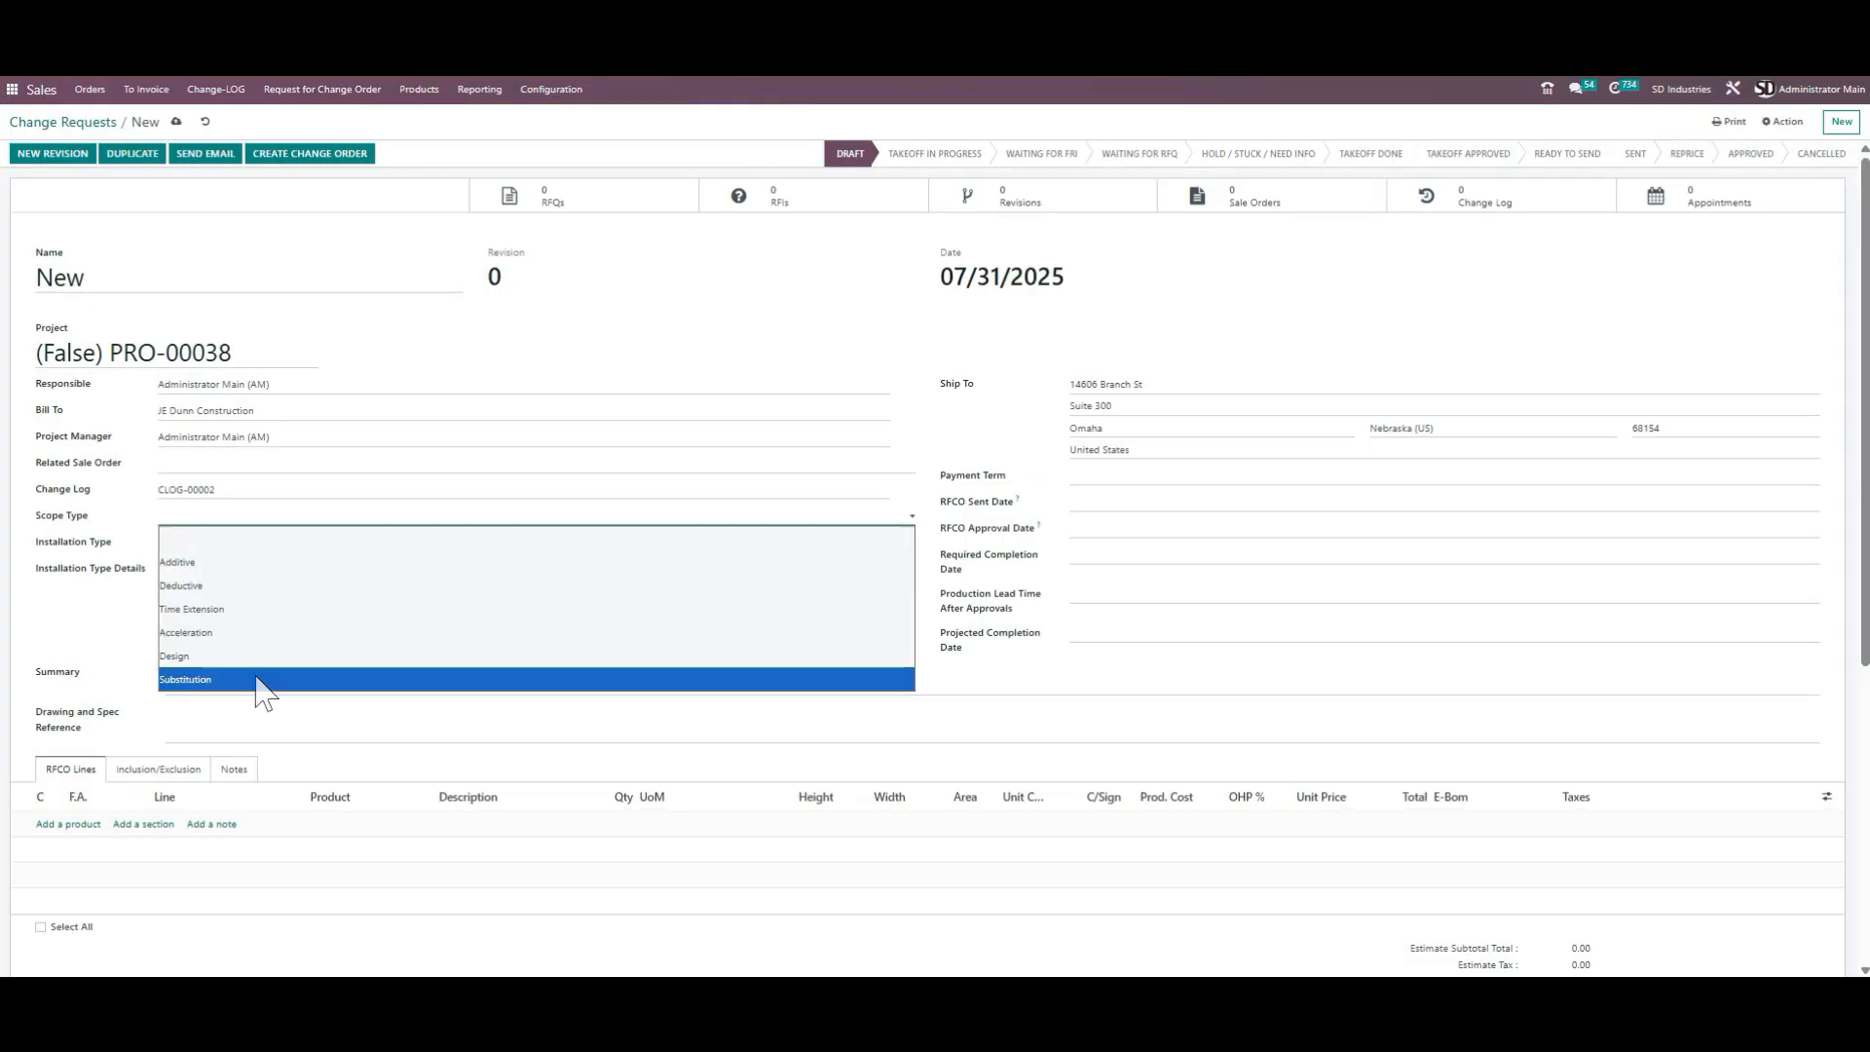
left_click(255, 679)
left_click(244, 541)
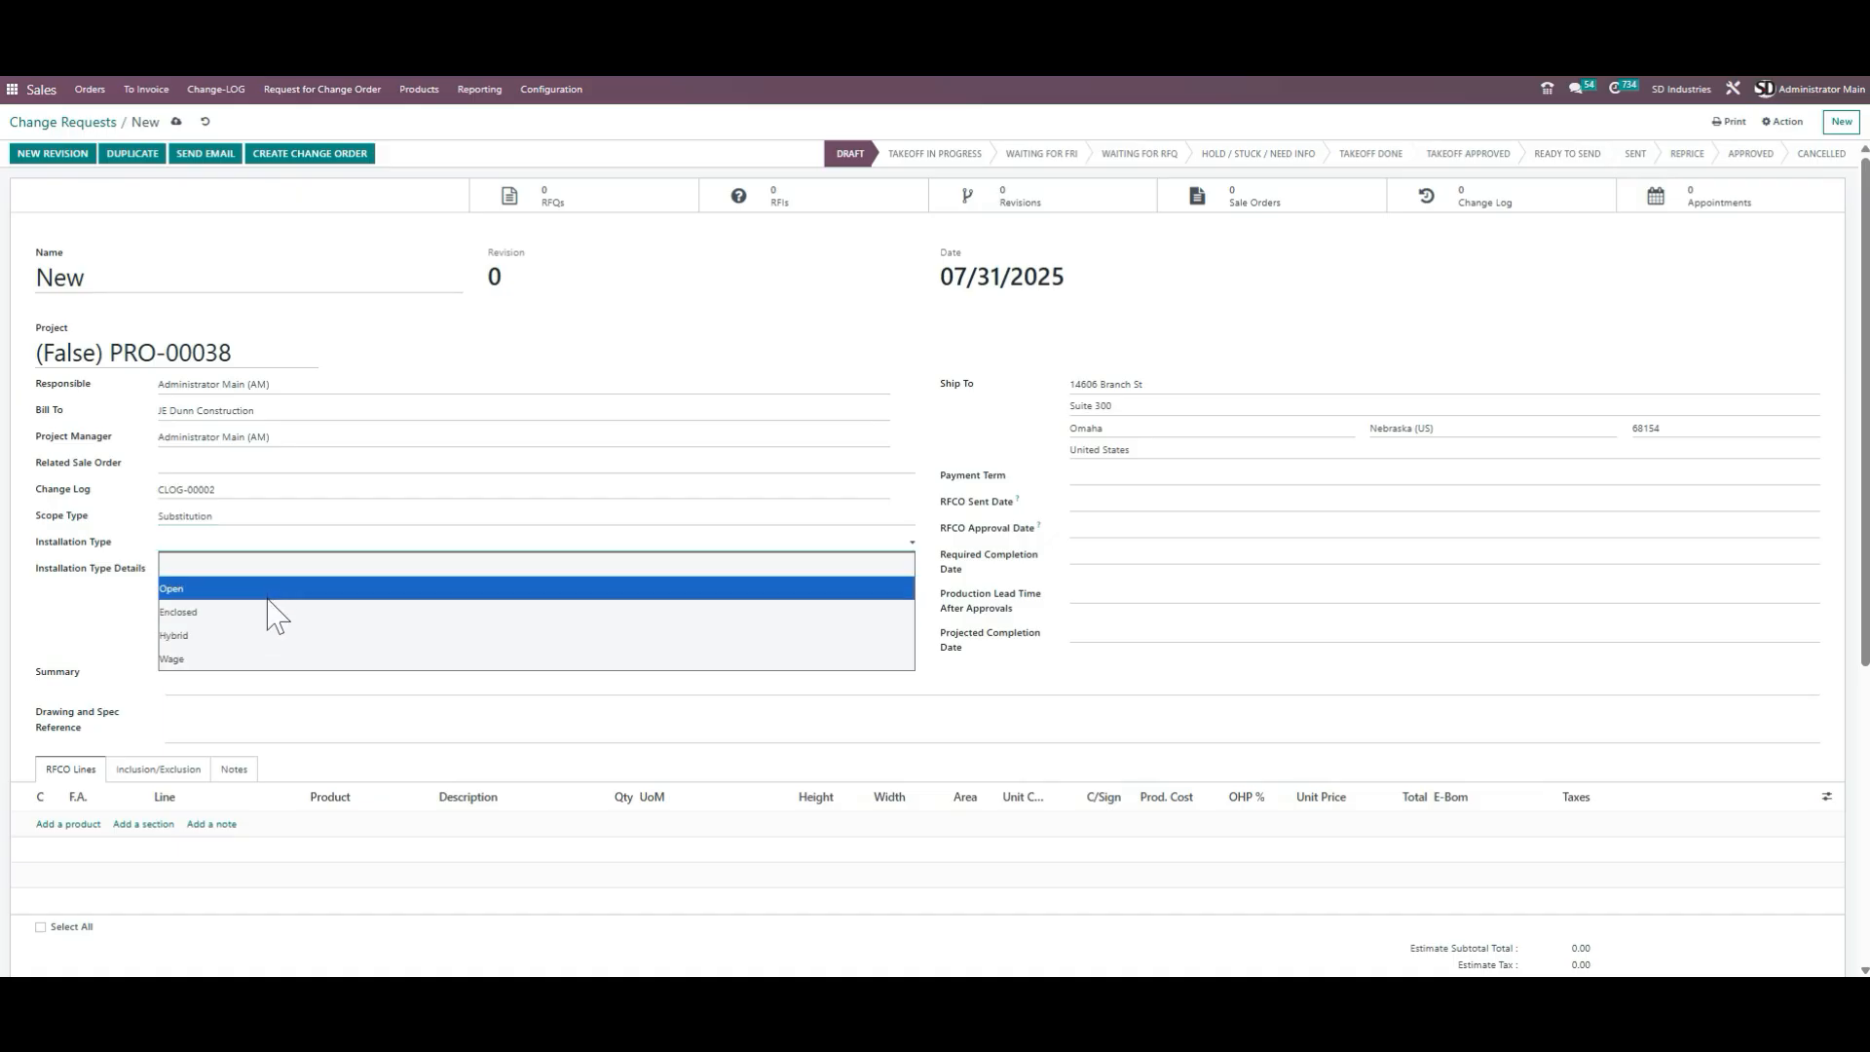
left_click(272, 592)
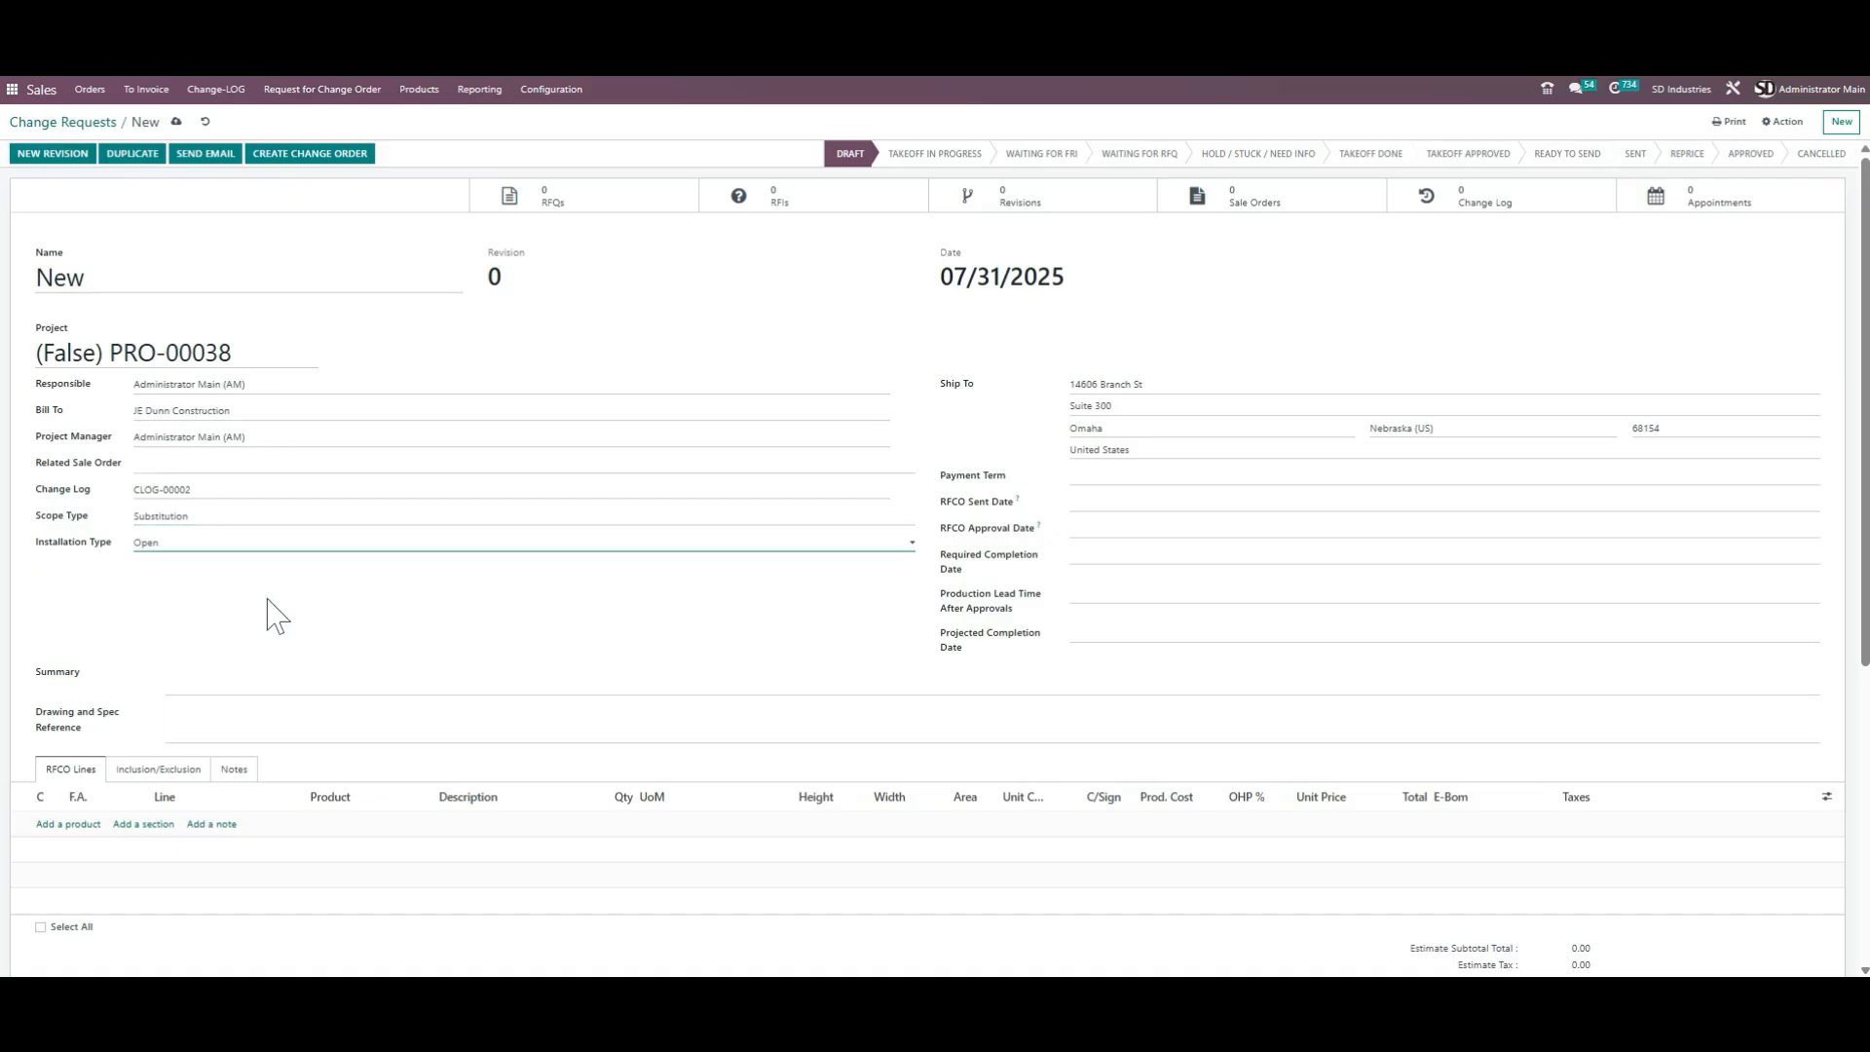
left_click(259, 545)
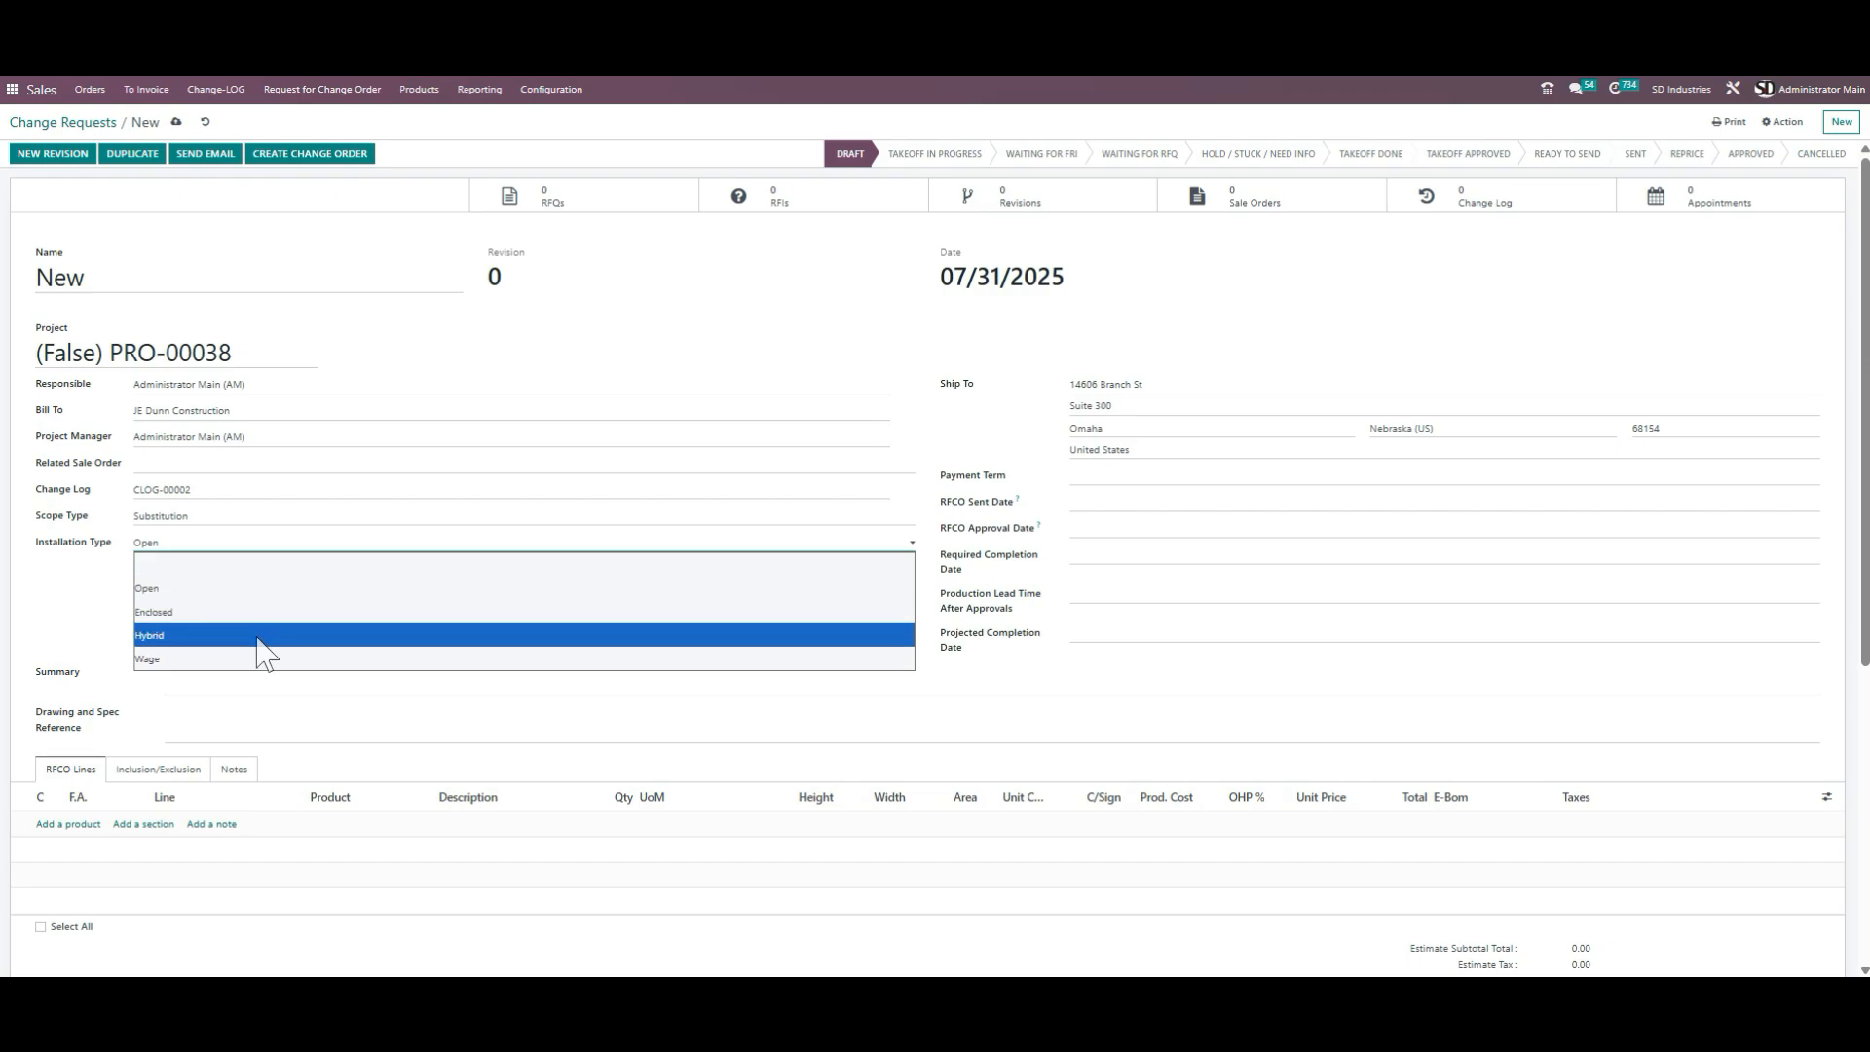
left_click(262, 592)
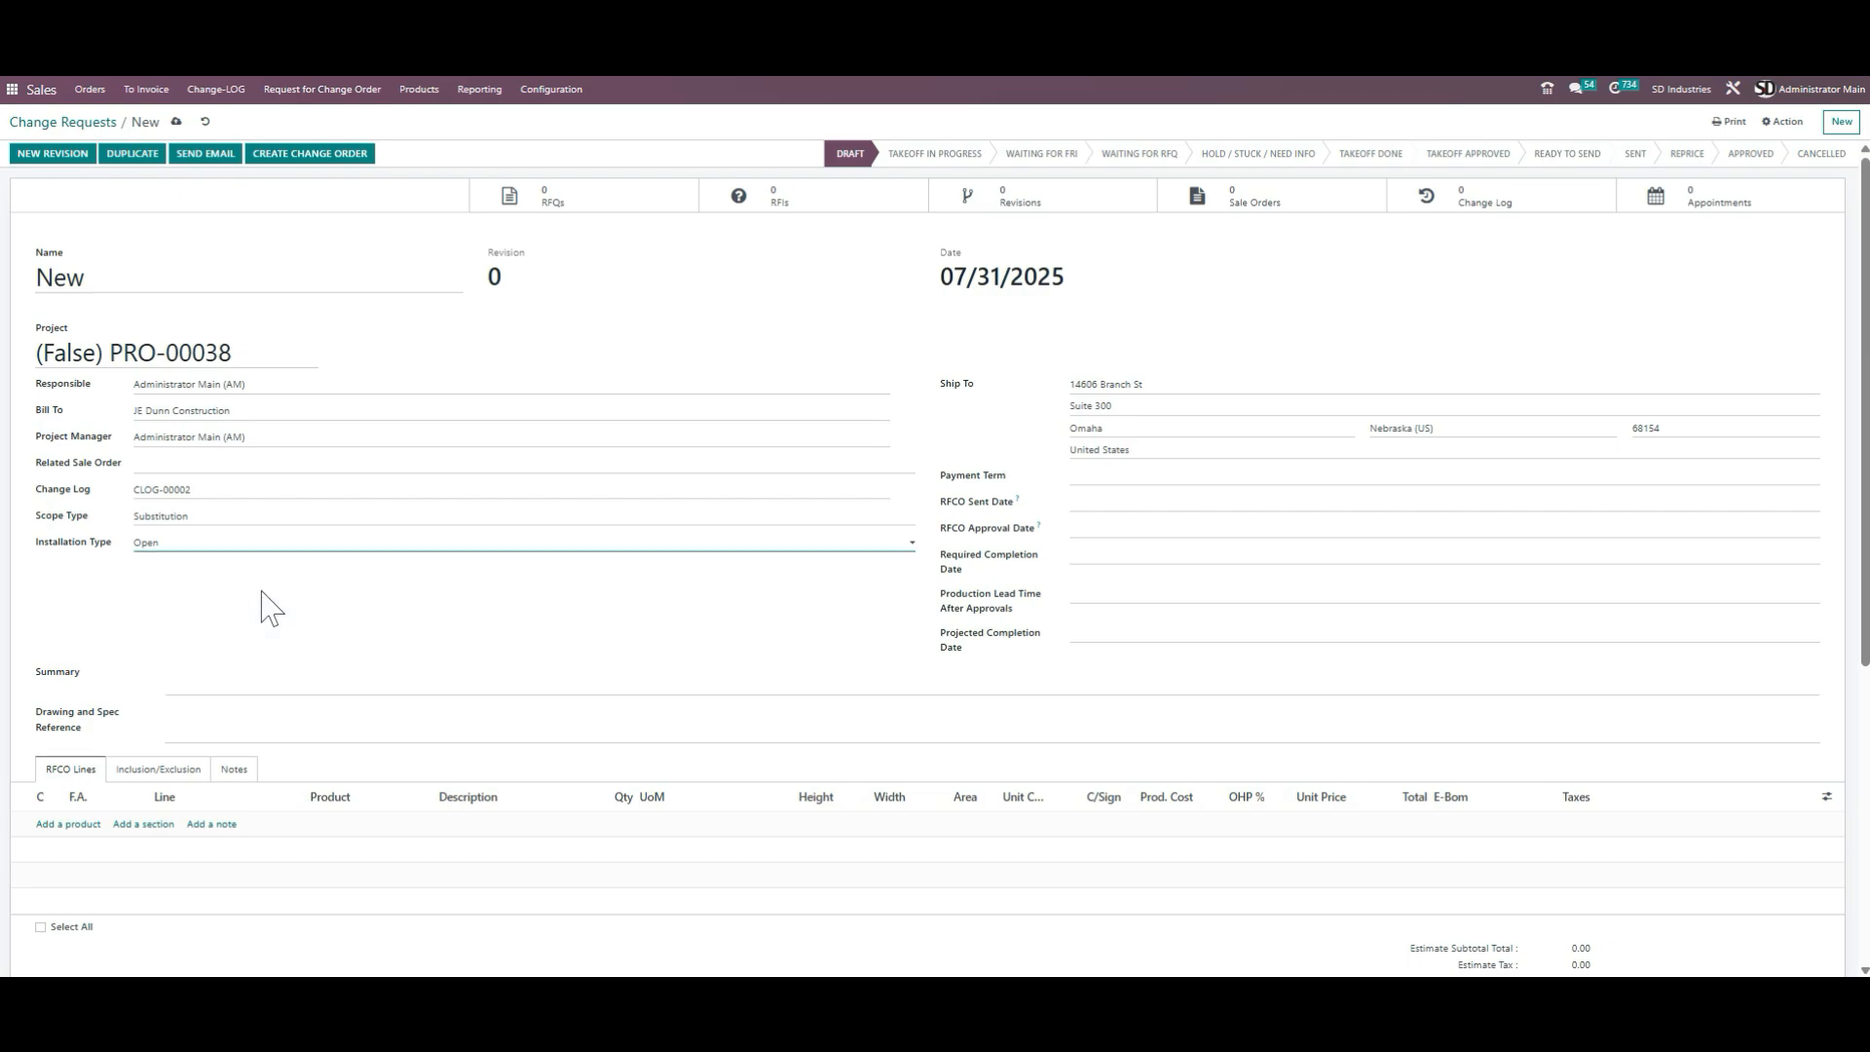
Examine the summary, drawing and spec reference, payment term, sent date, completion date and lead time fields without filling them
left_click(201, 674)
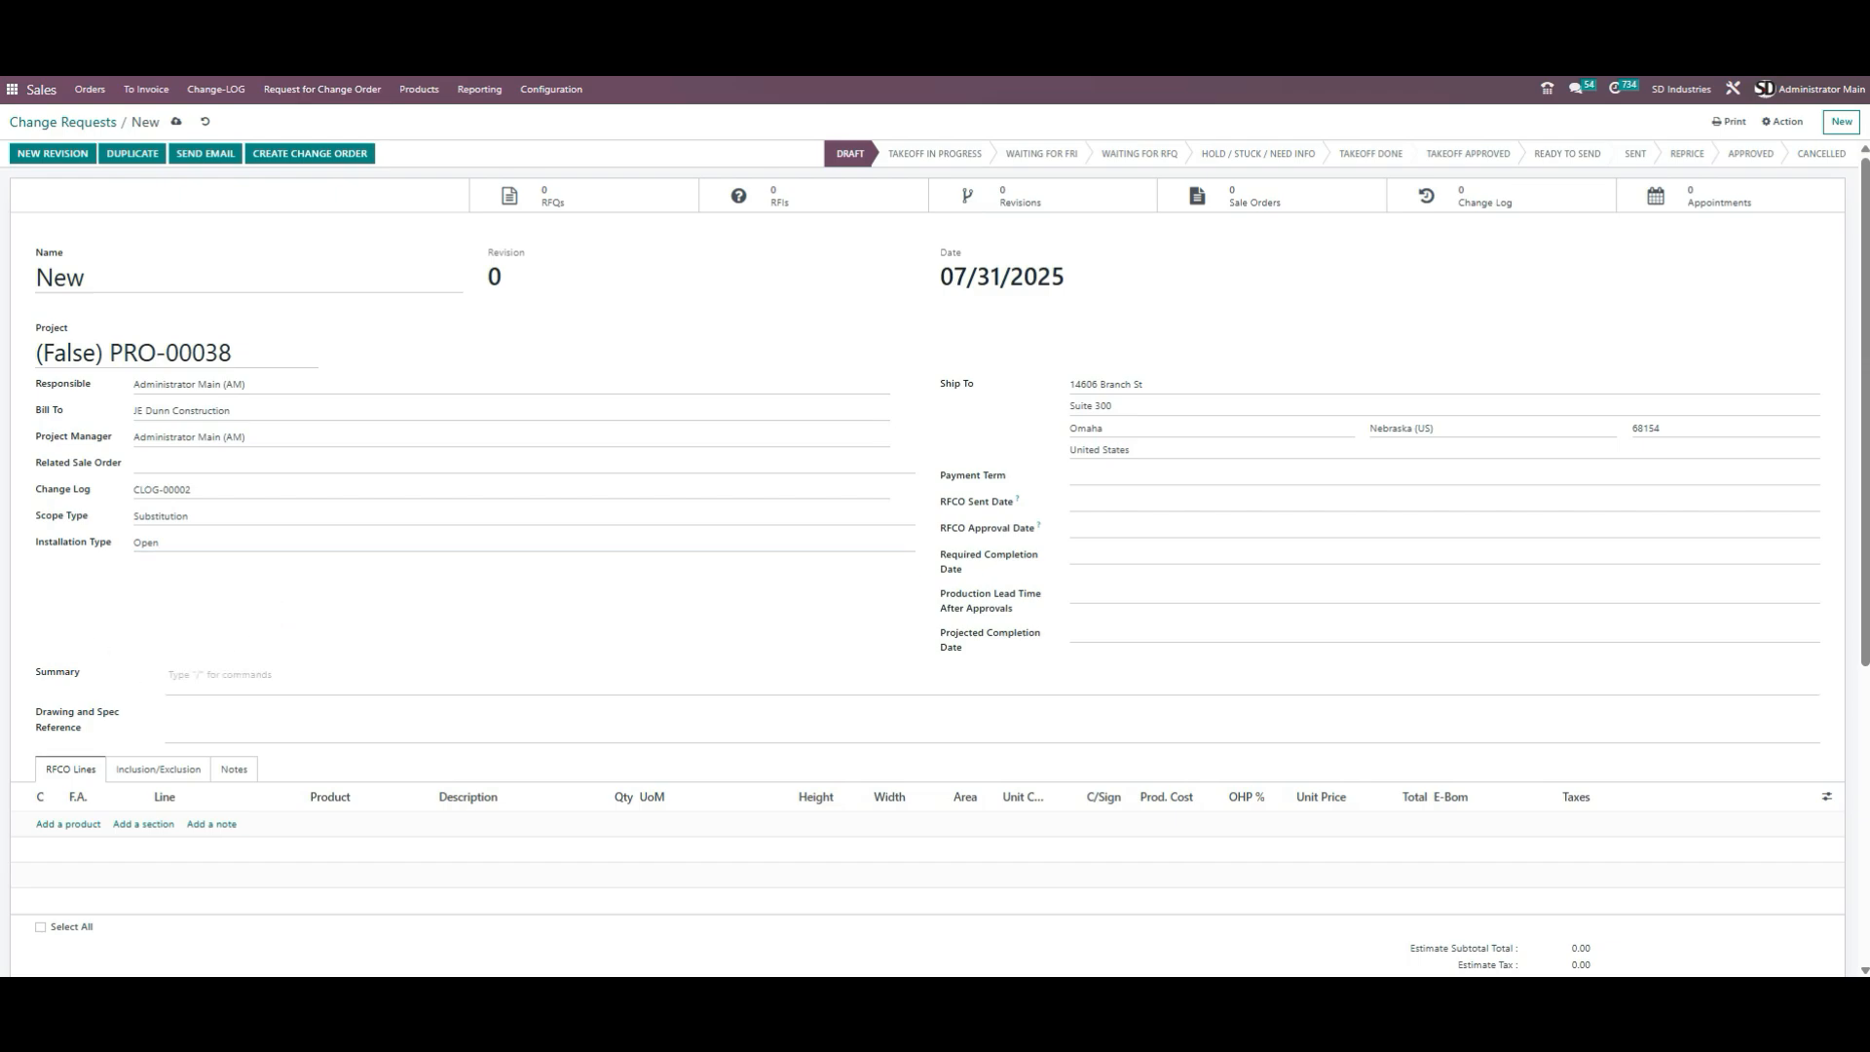
left_click(200, 719)
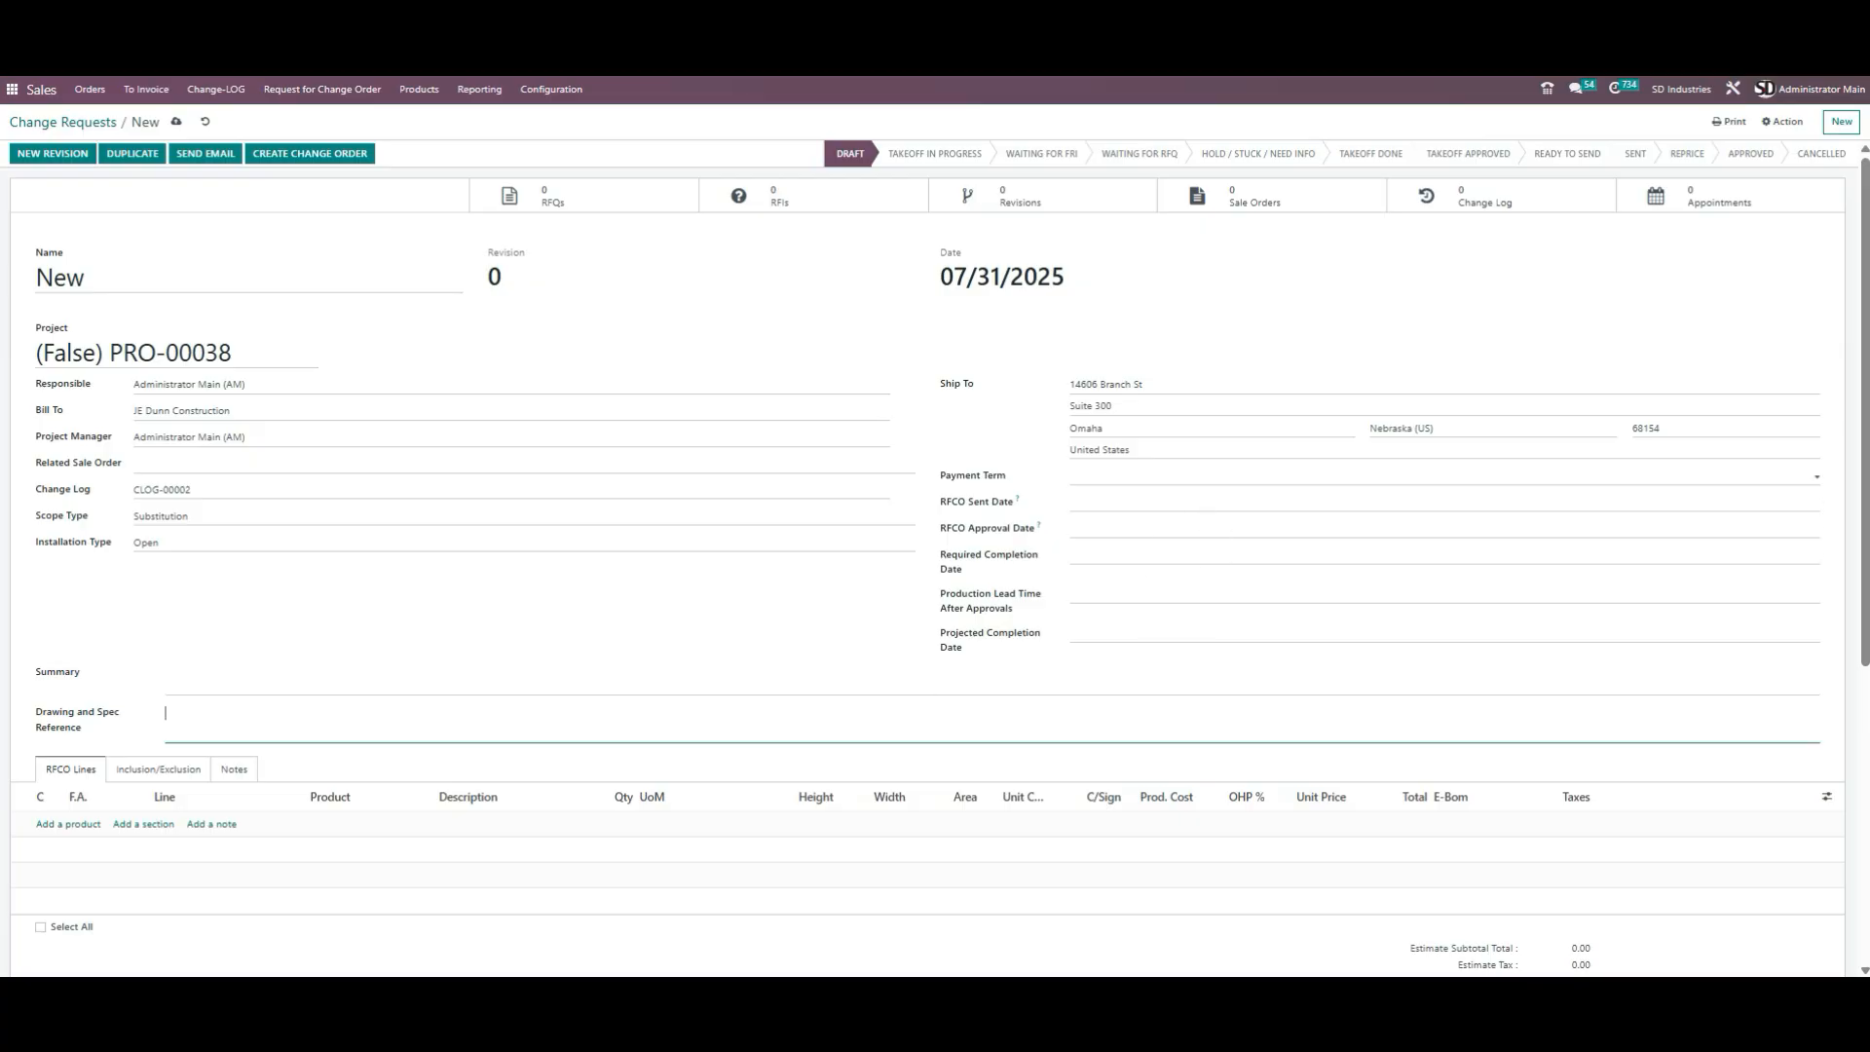
left_click(1139, 476)
key("Escape")
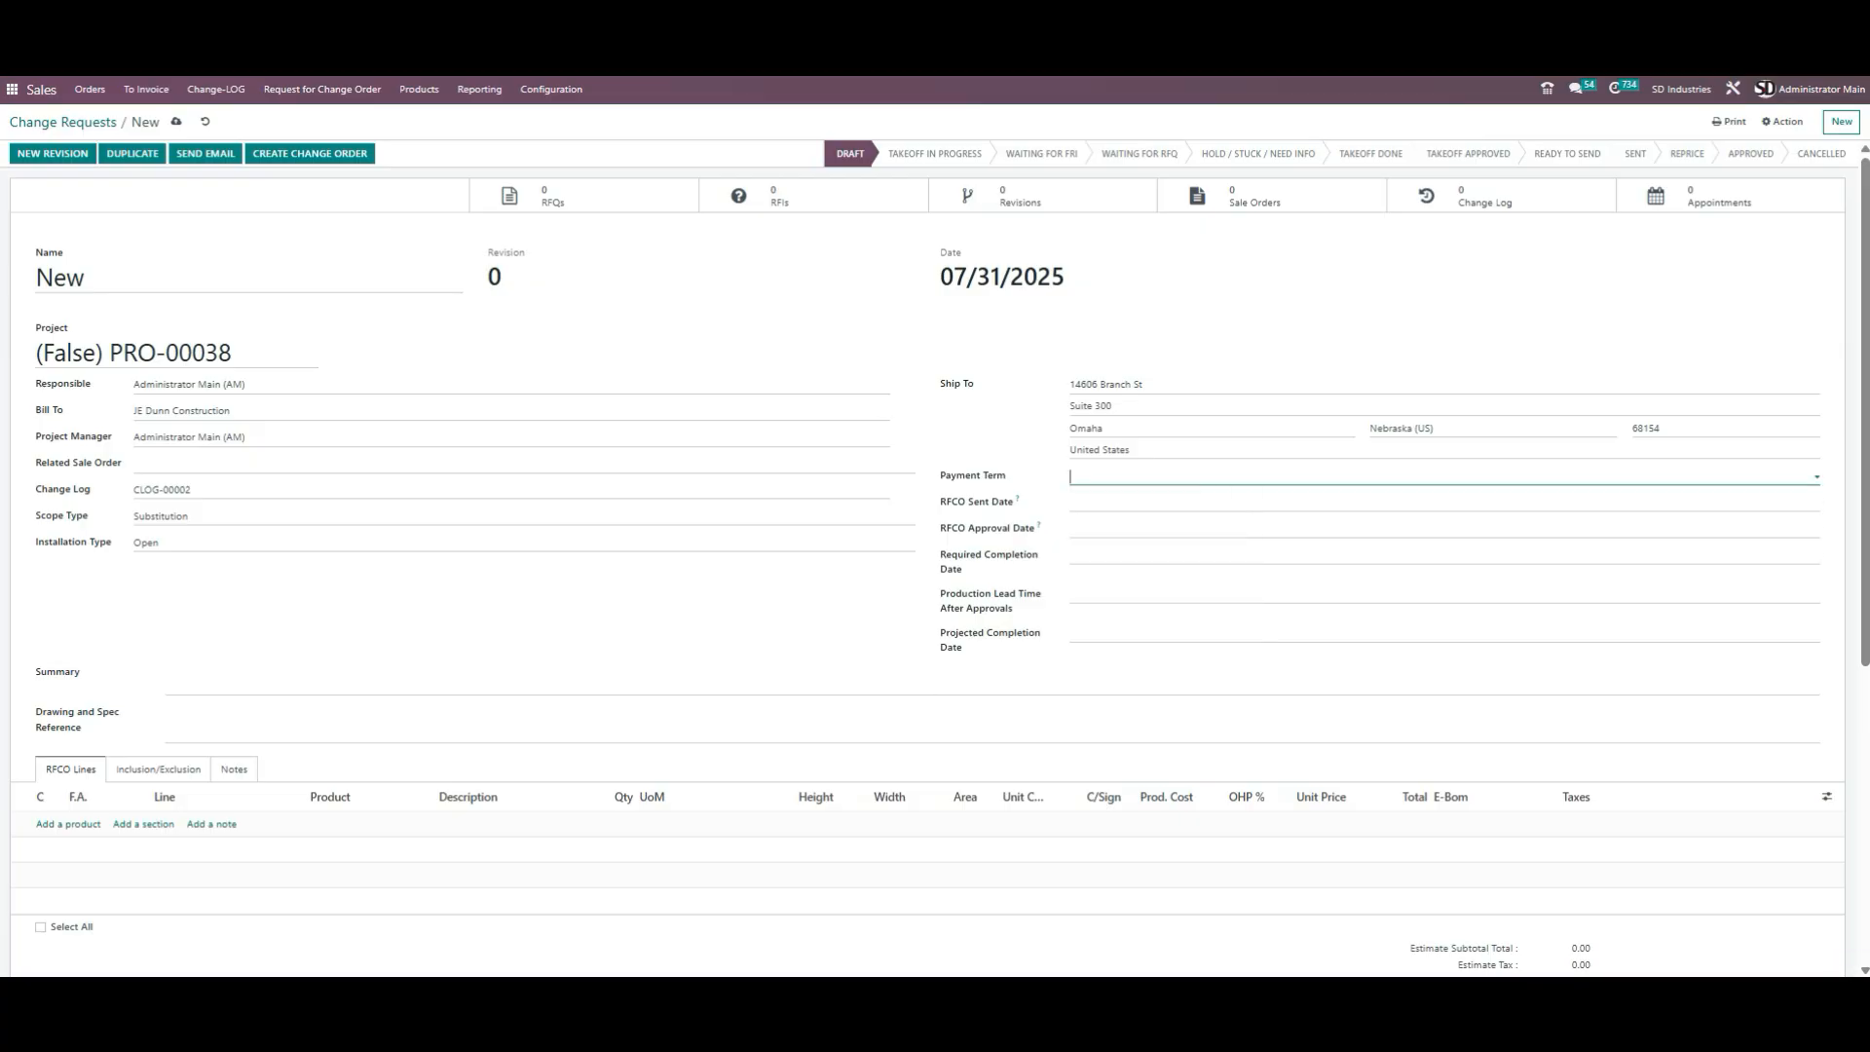
left_click(1169, 504)
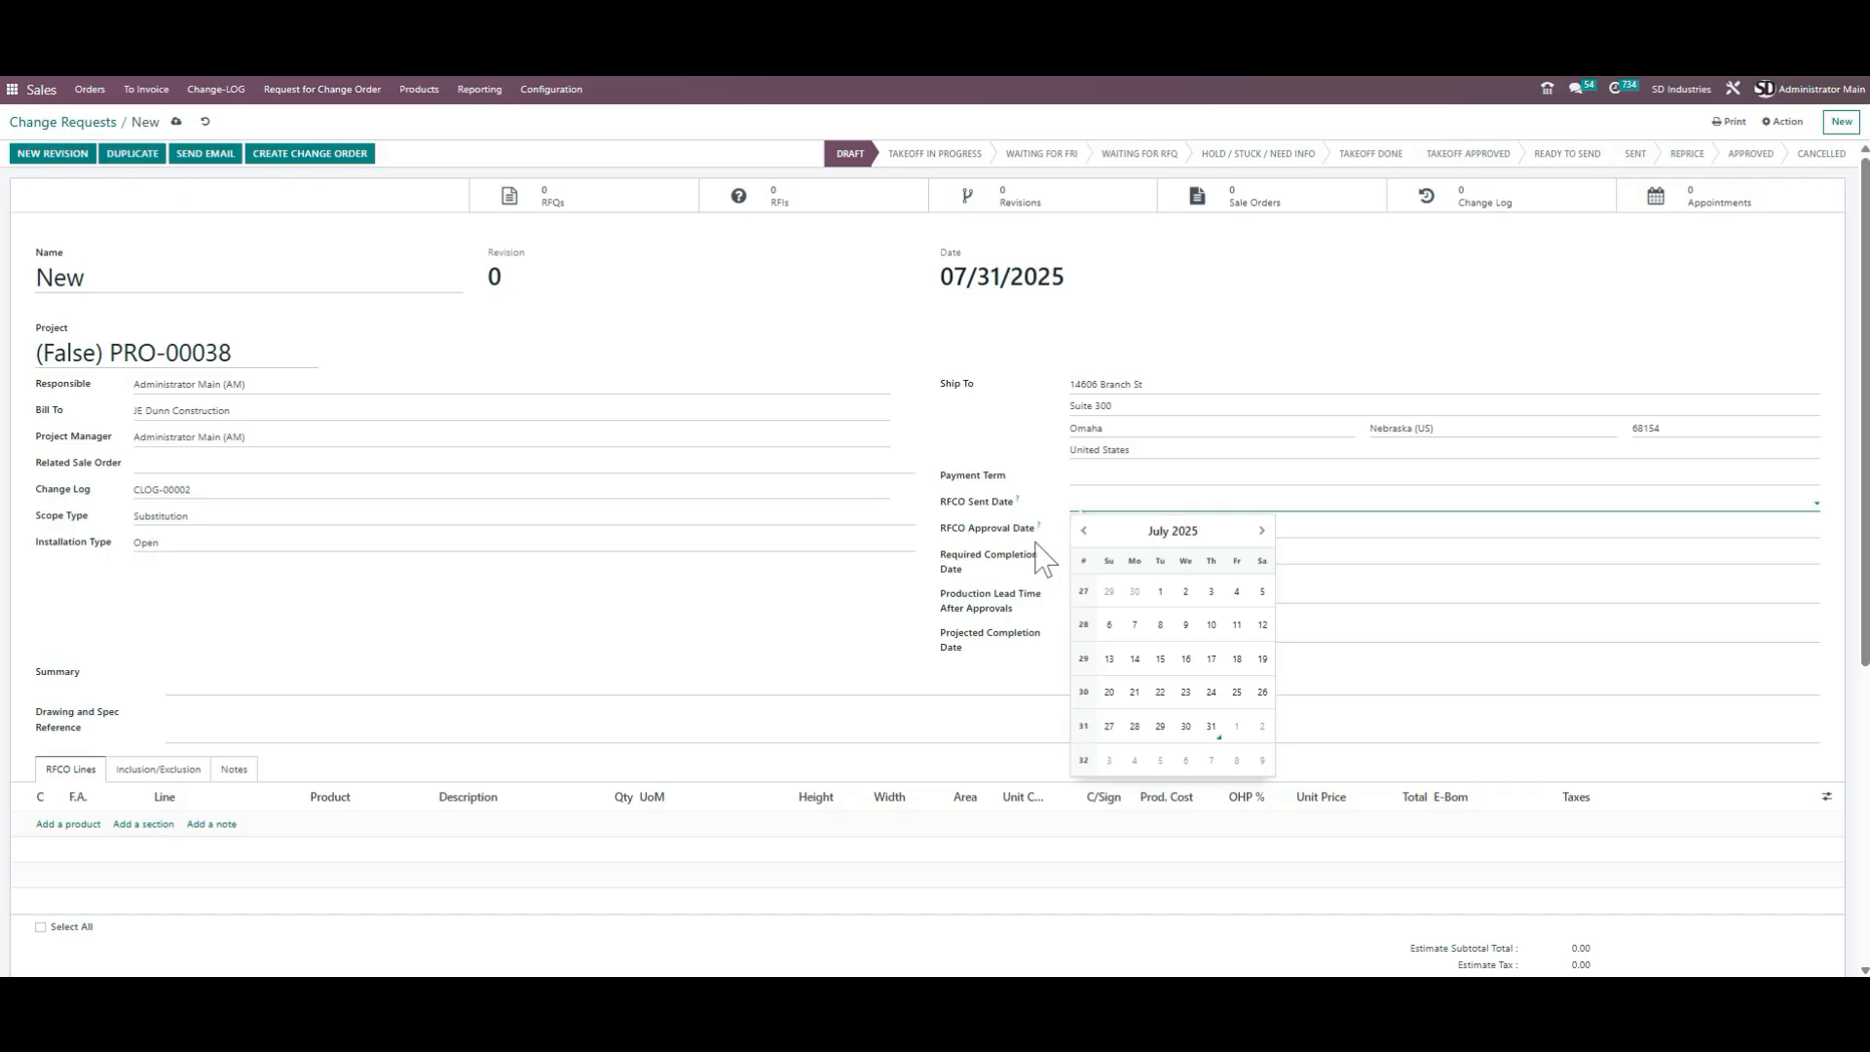
left_click(1030, 579)
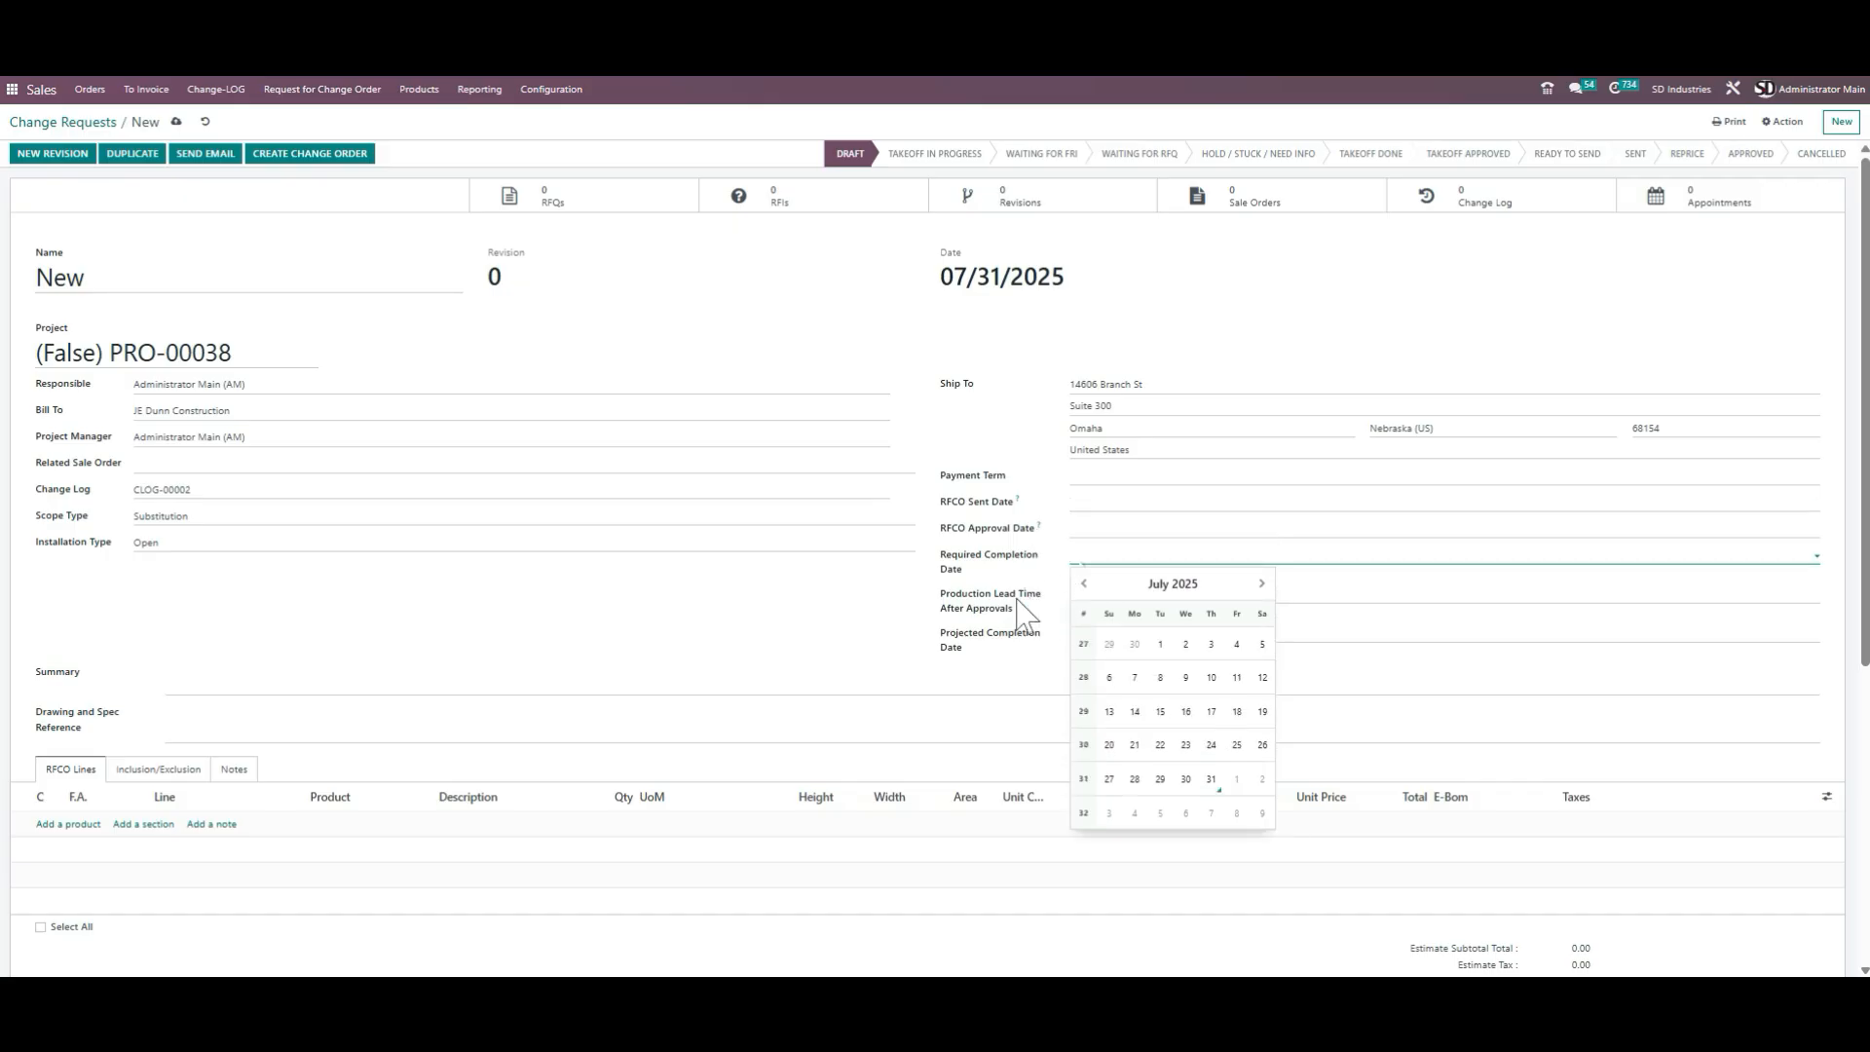
left_click(1045, 614)
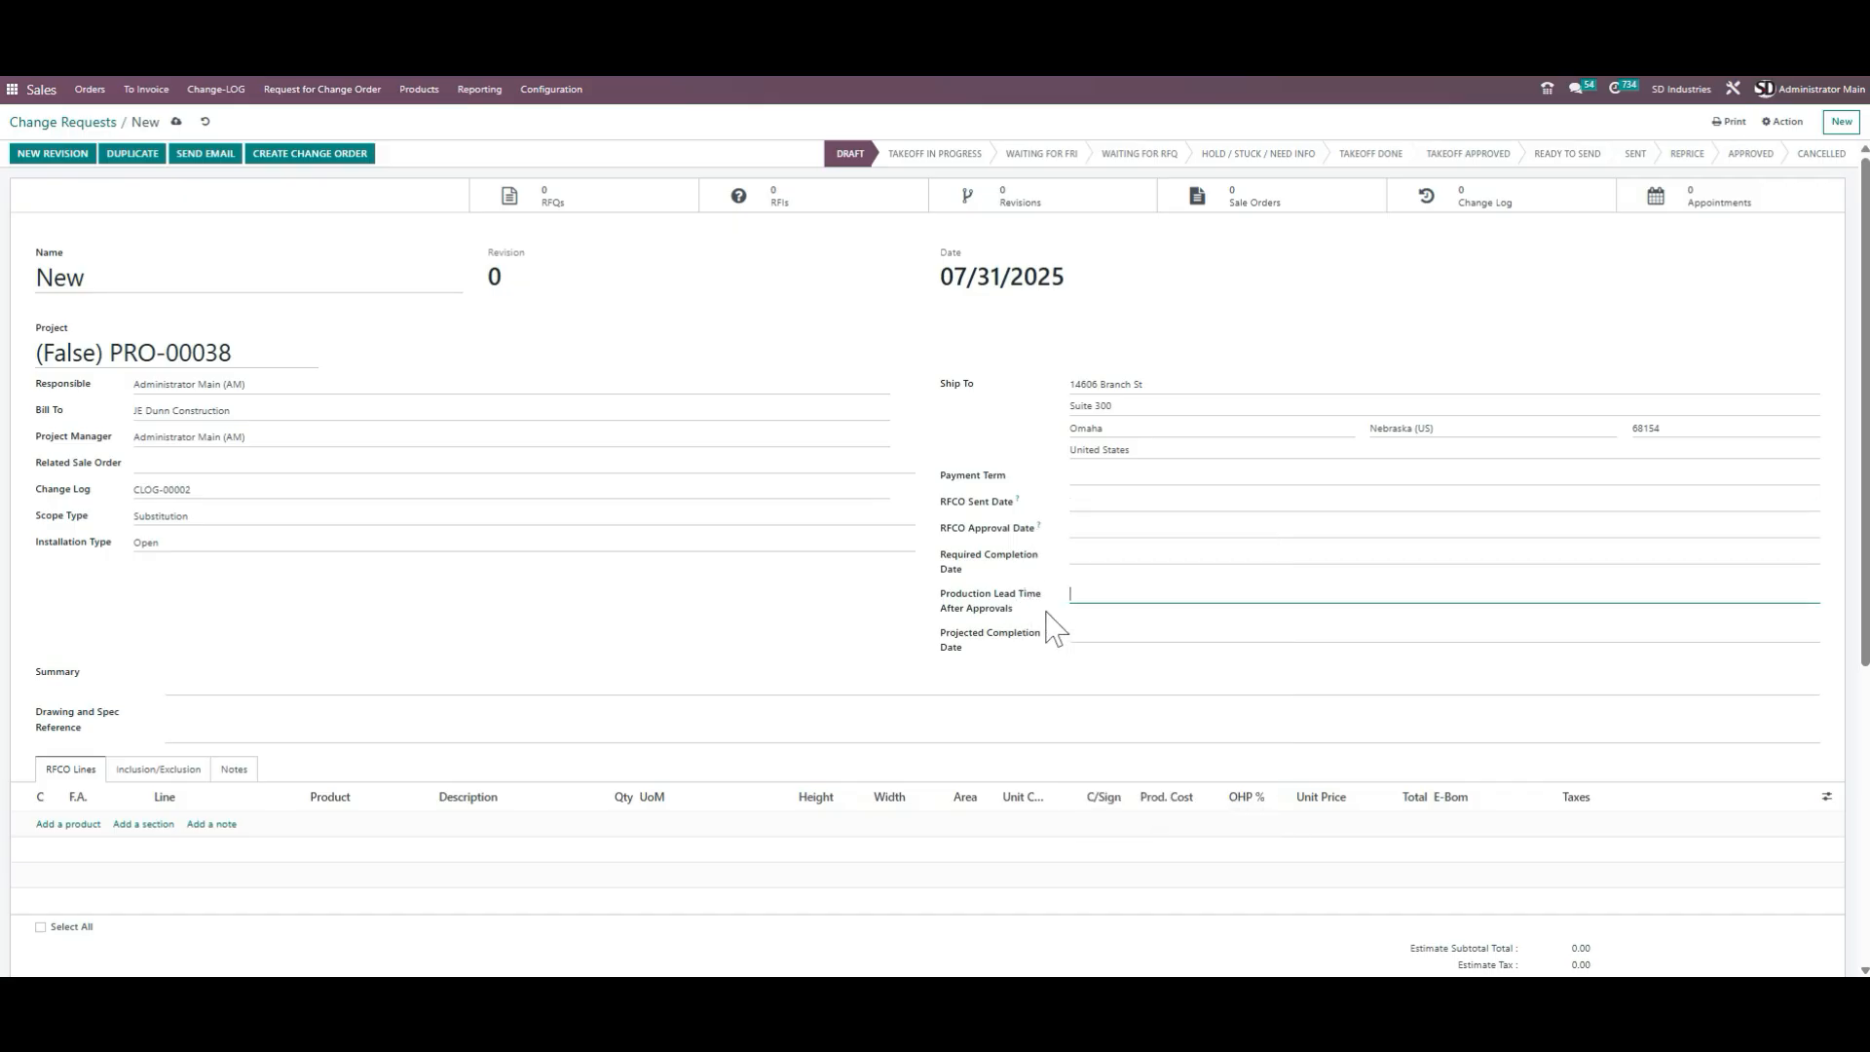
left_click(1068, 644)
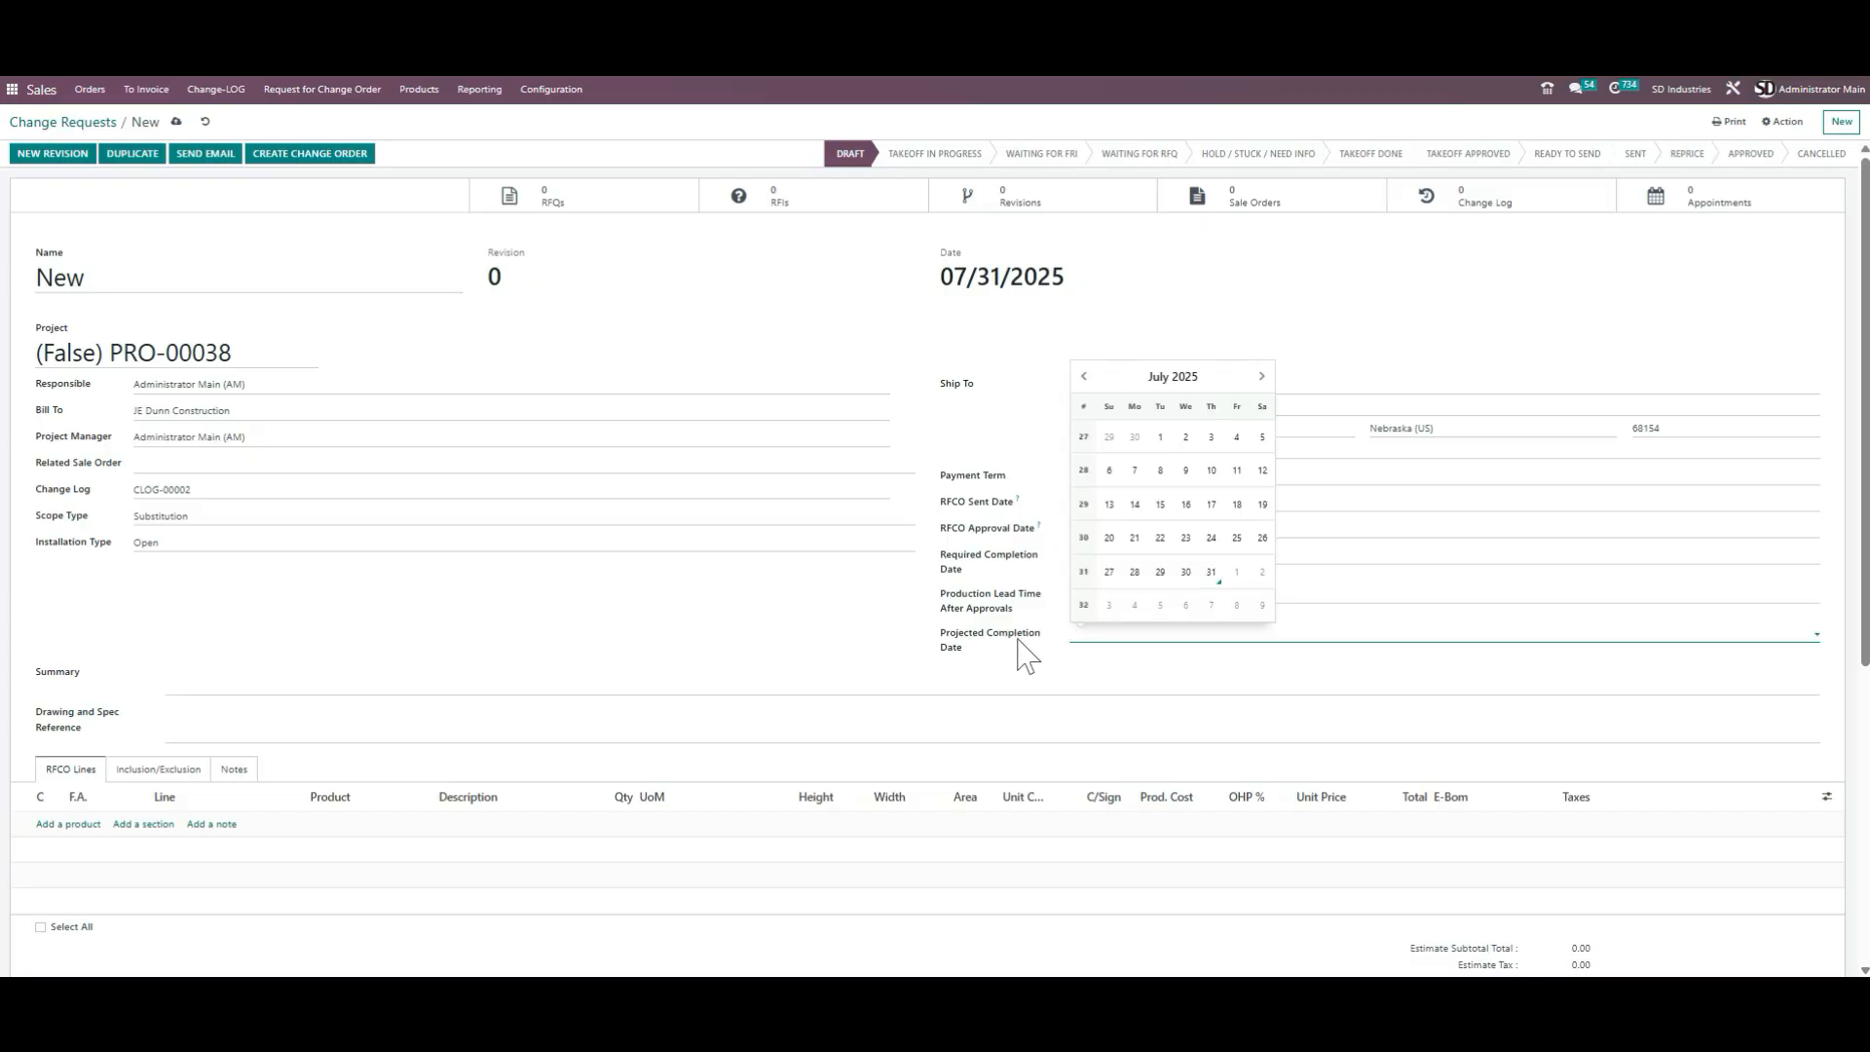
left_click(998, 387)
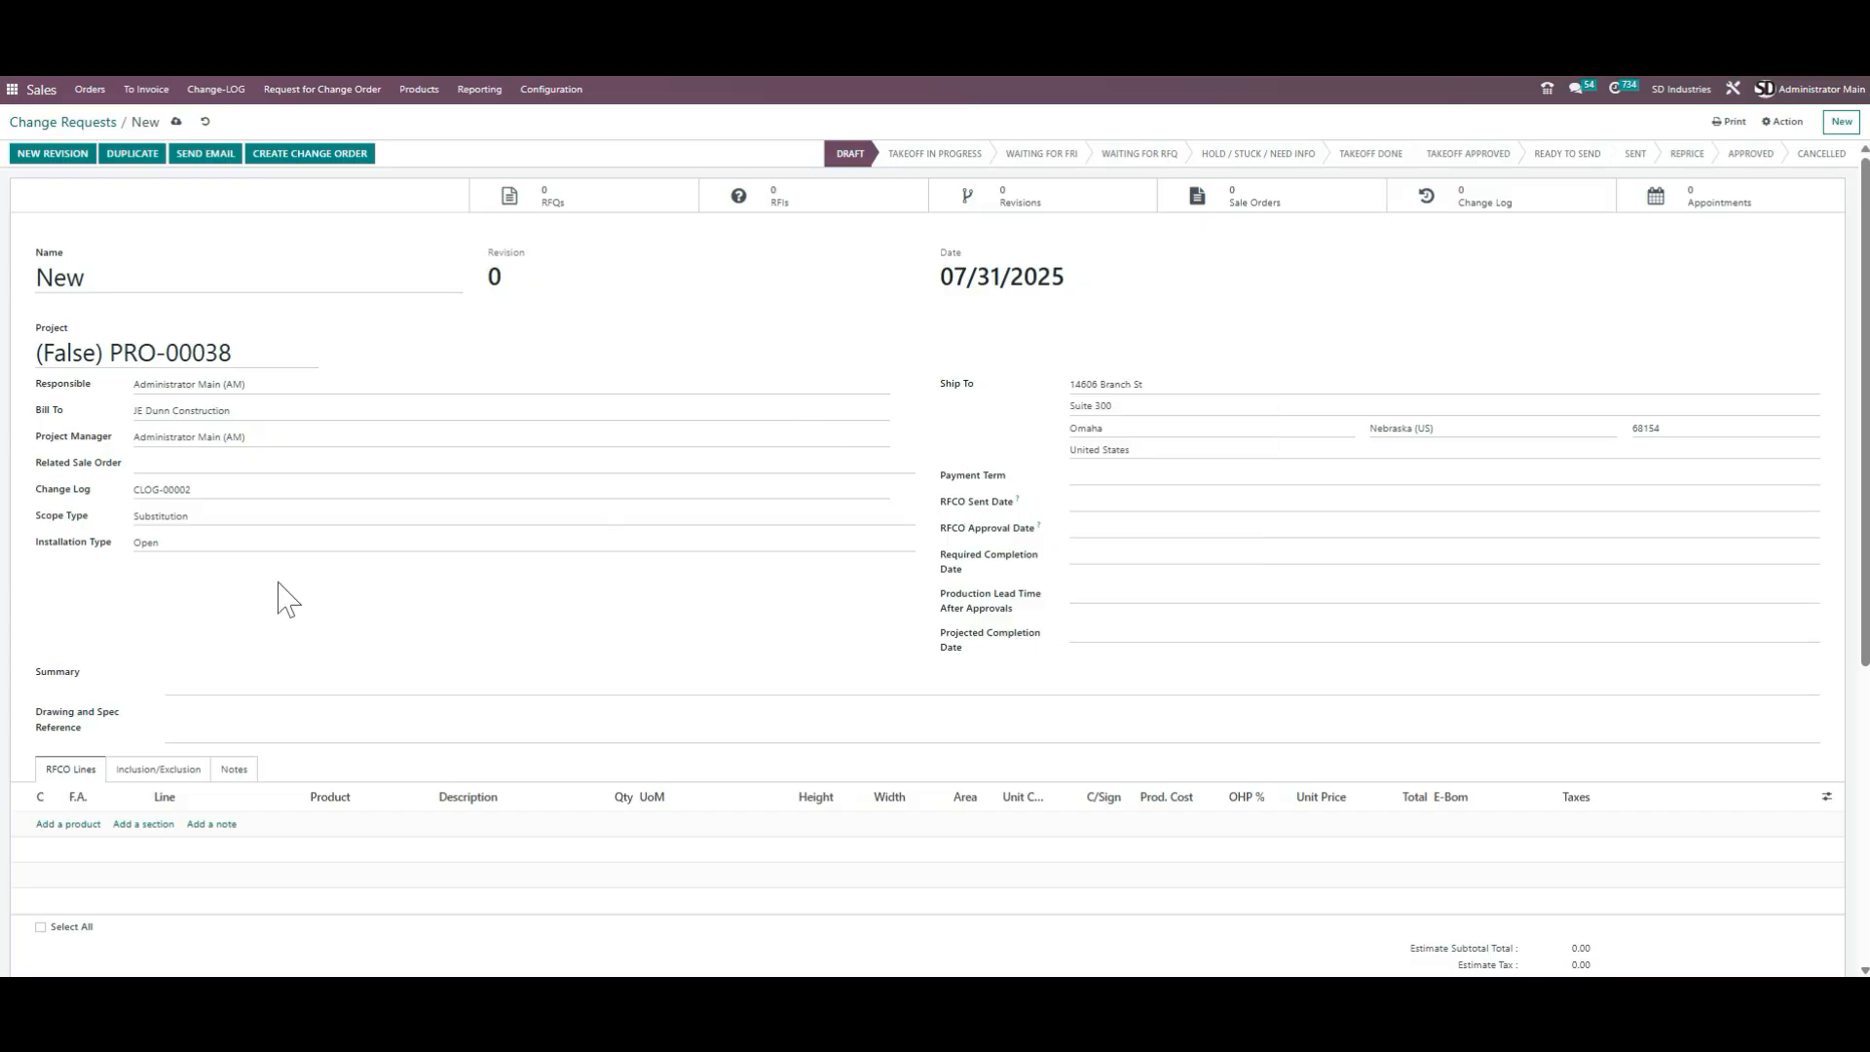
Add a product line for Wooden wall hanger 1 to the RFCO lines with EBOM-00069 as its E-Bom
scroll(259, 585, "down", 4)
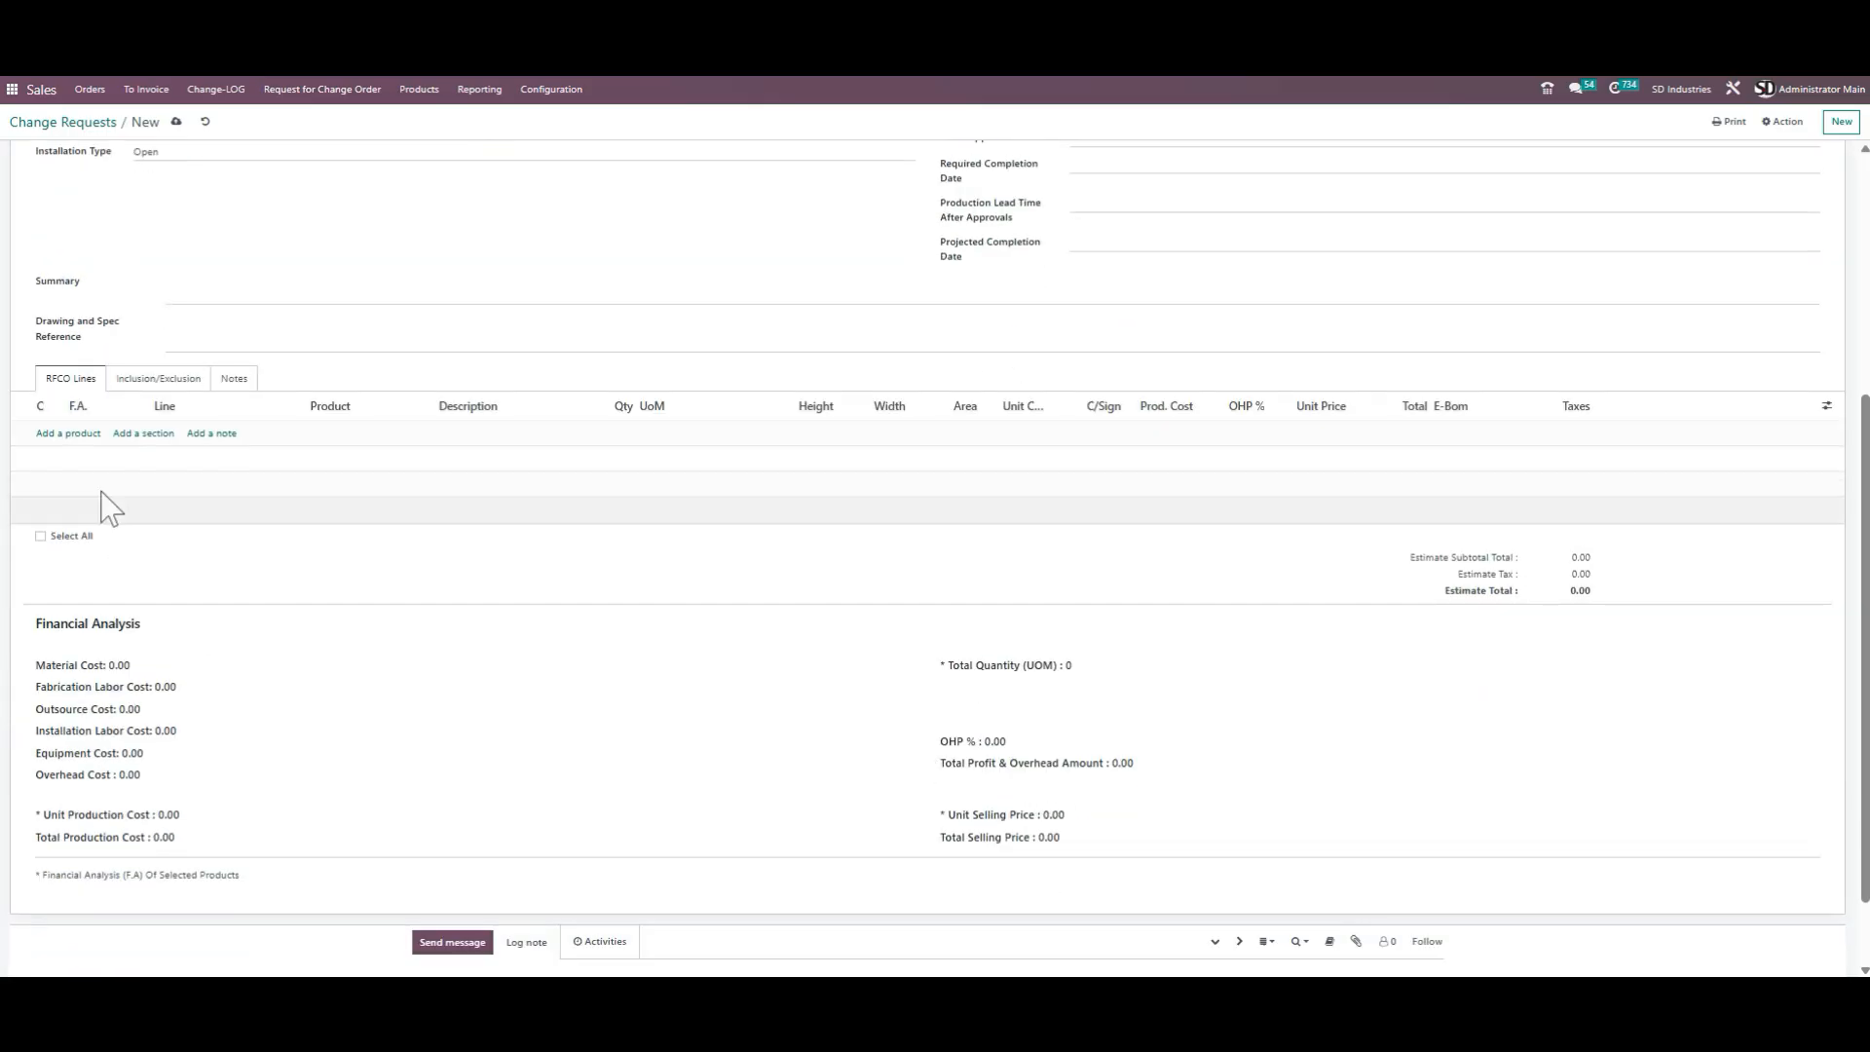
left_click(73, 435)
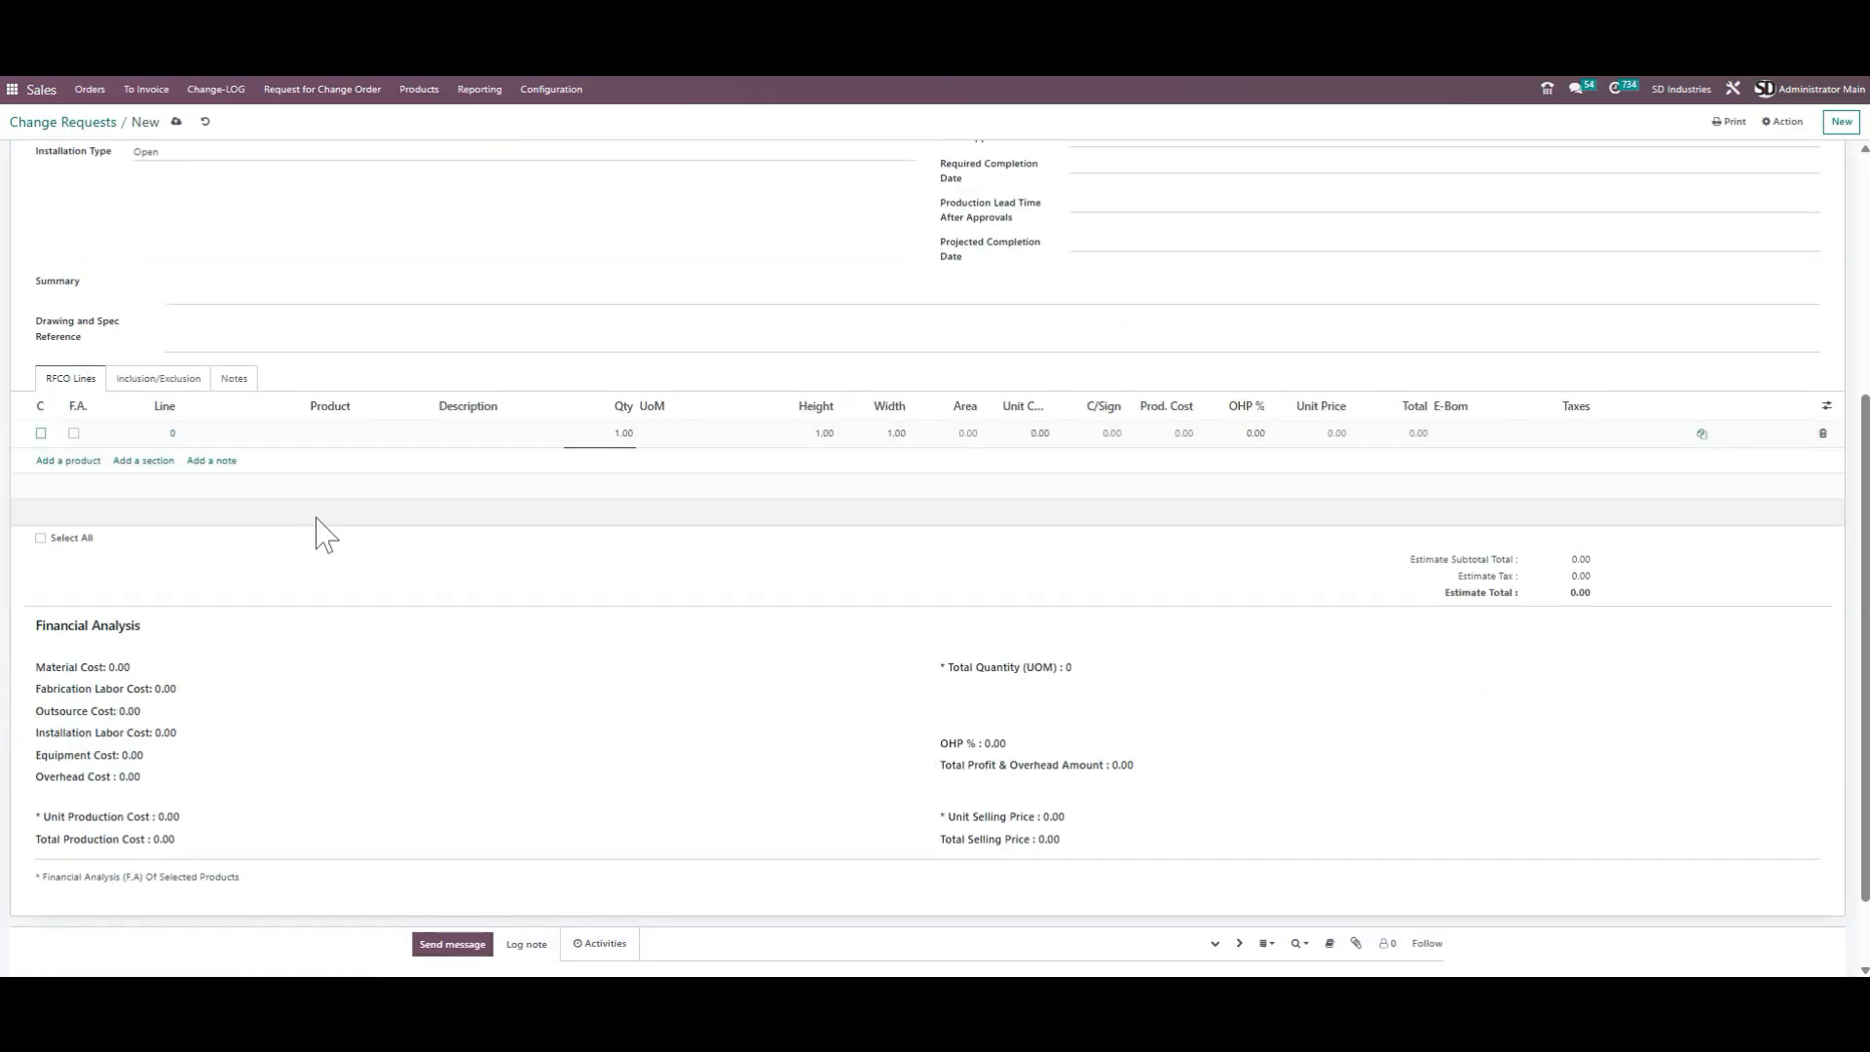
left_click(326, 433)
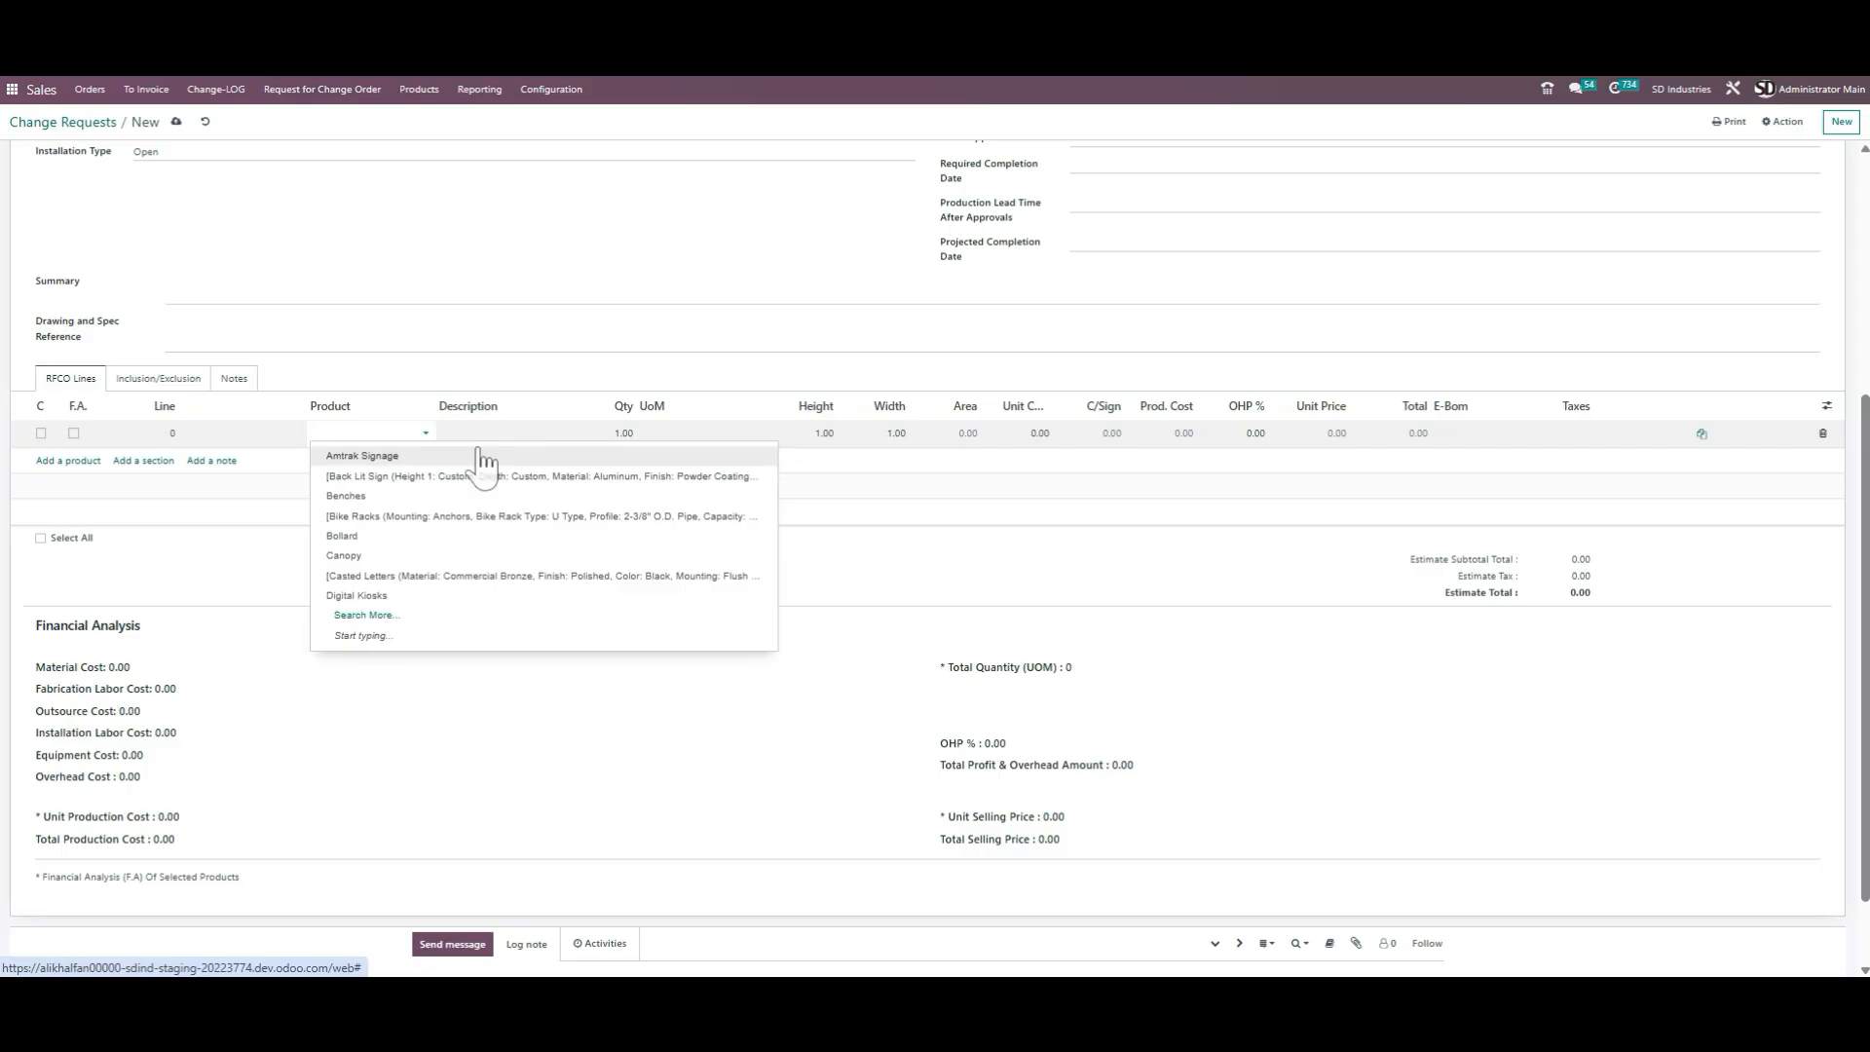
type("wooden")
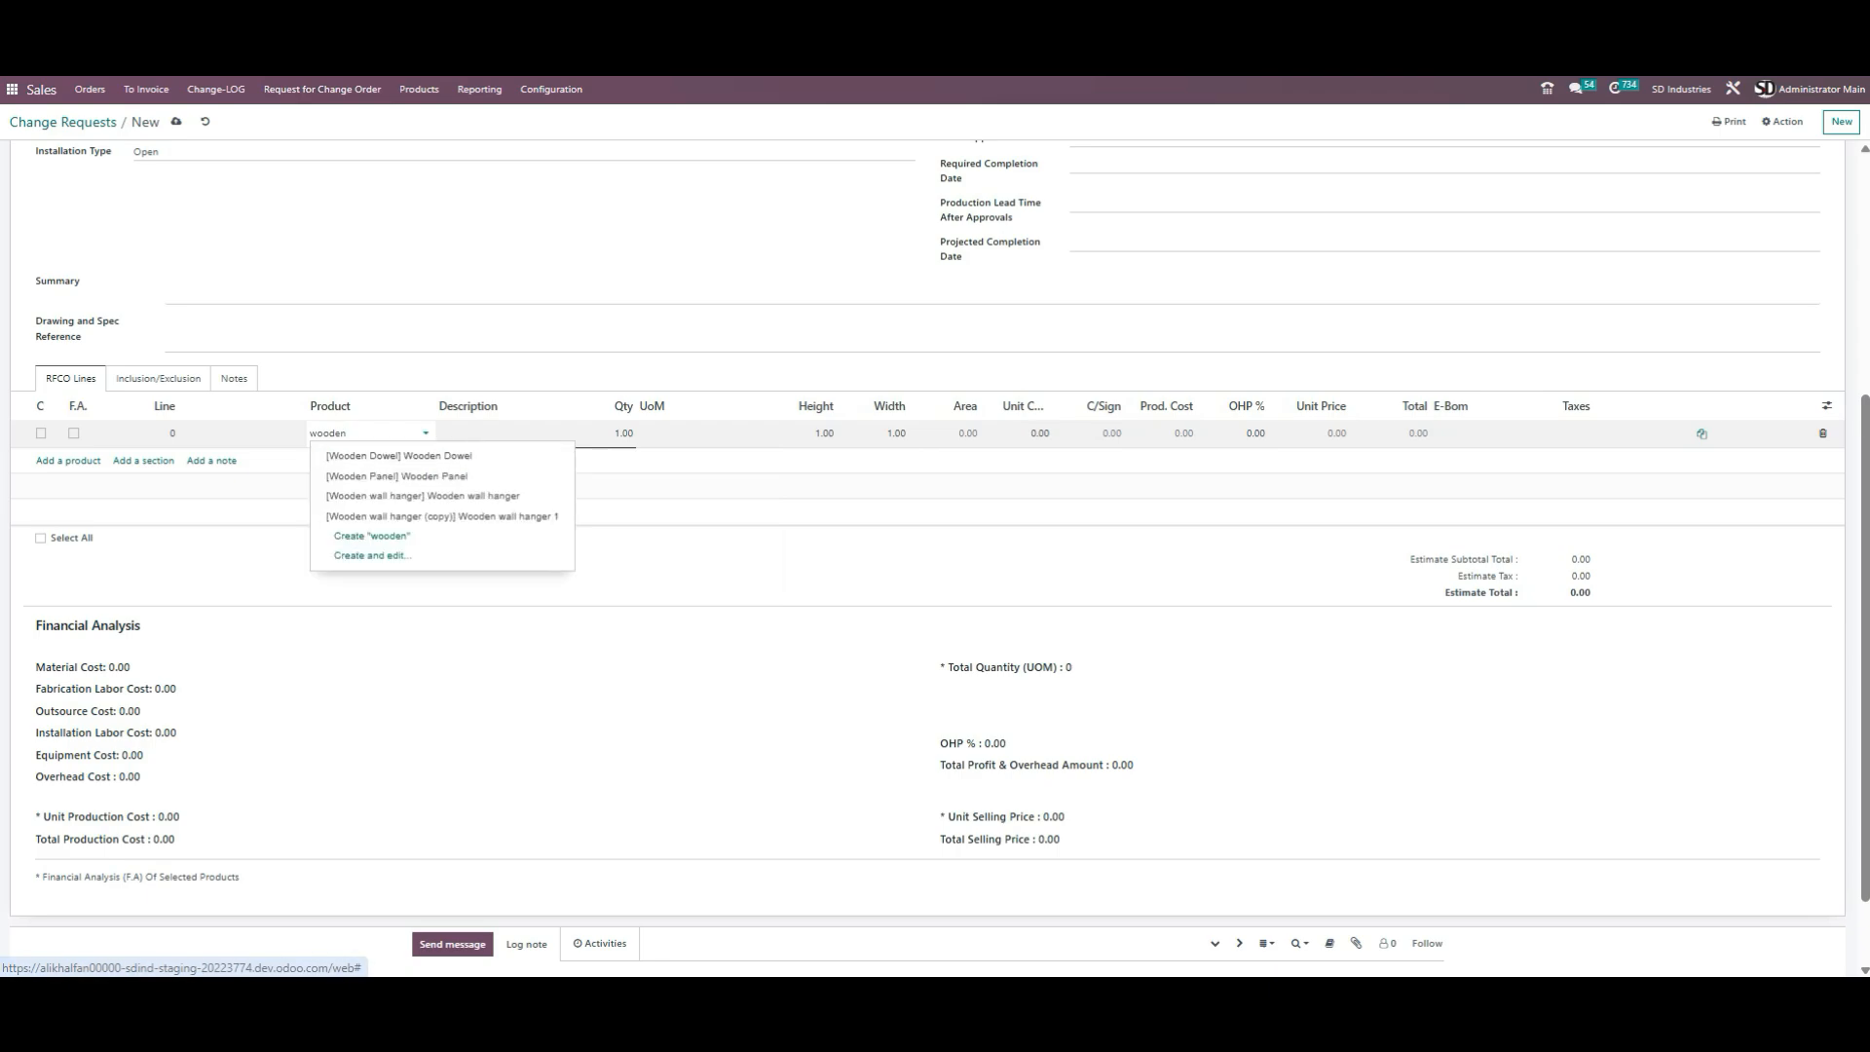
left_click(496, 515)
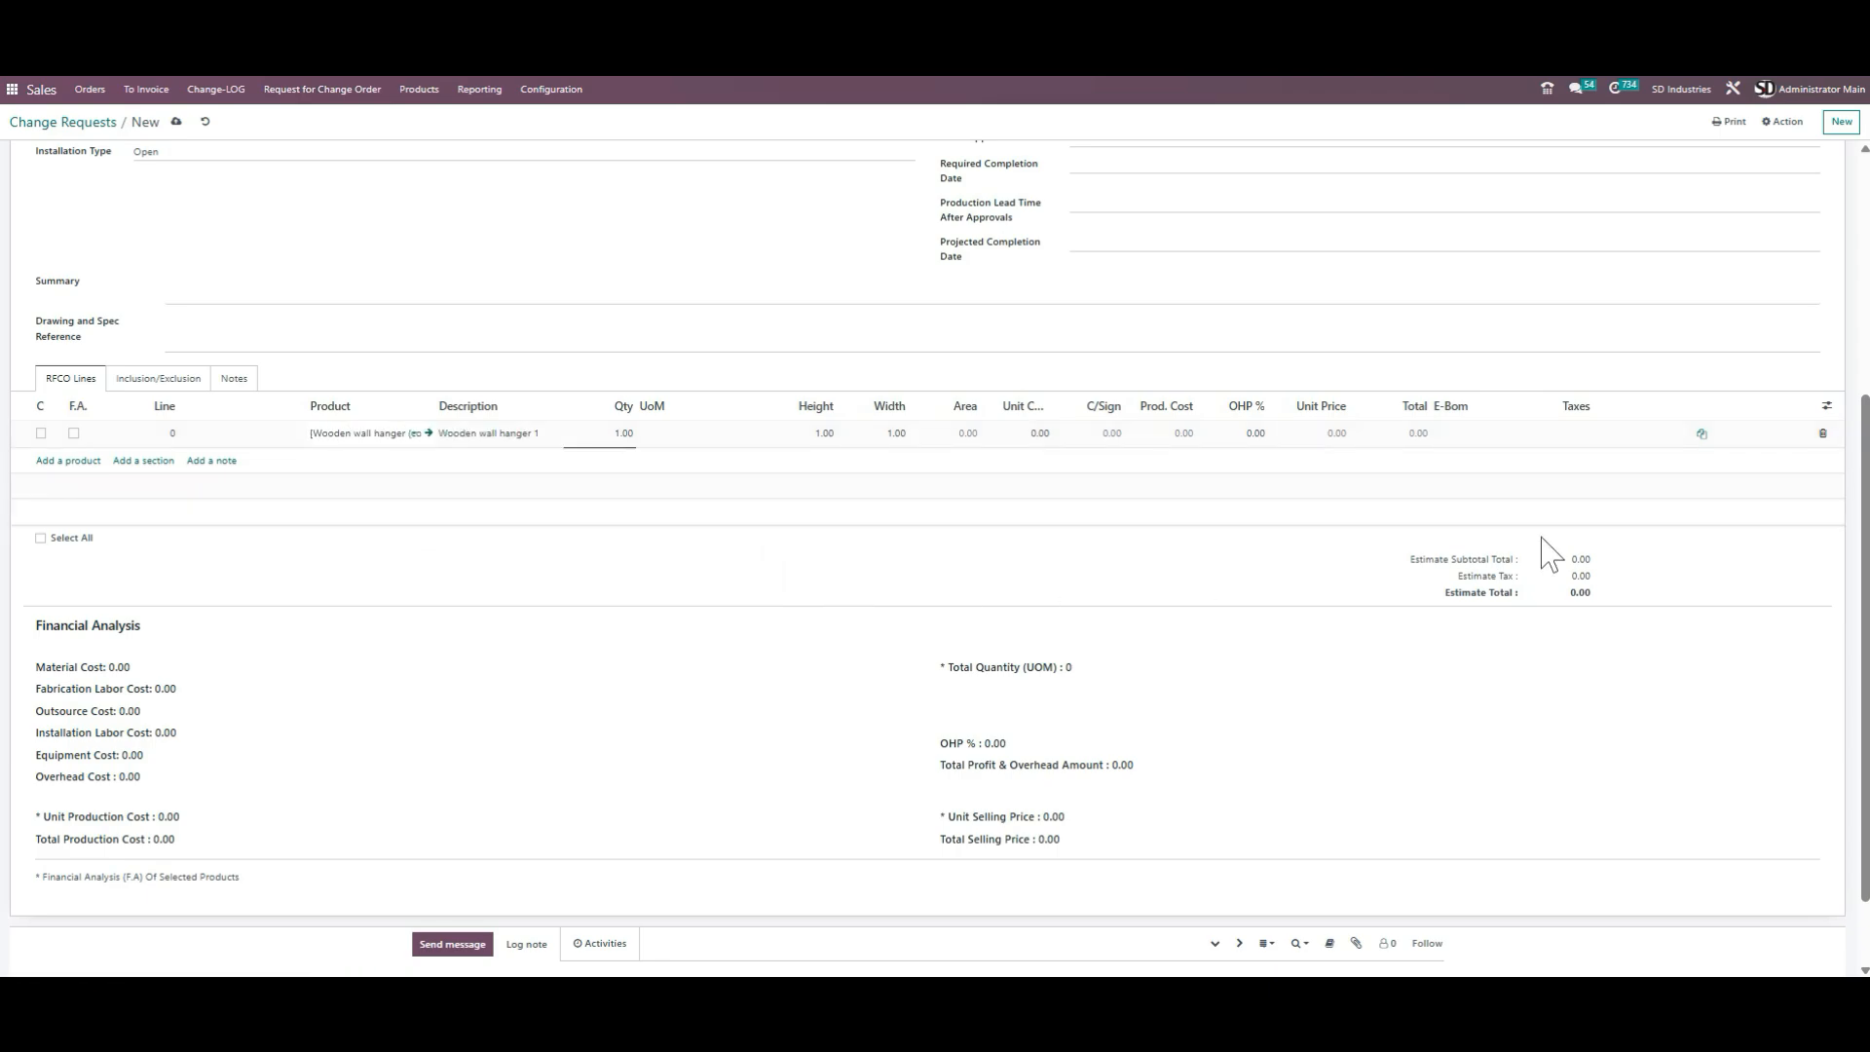
left_click(1490, 434)
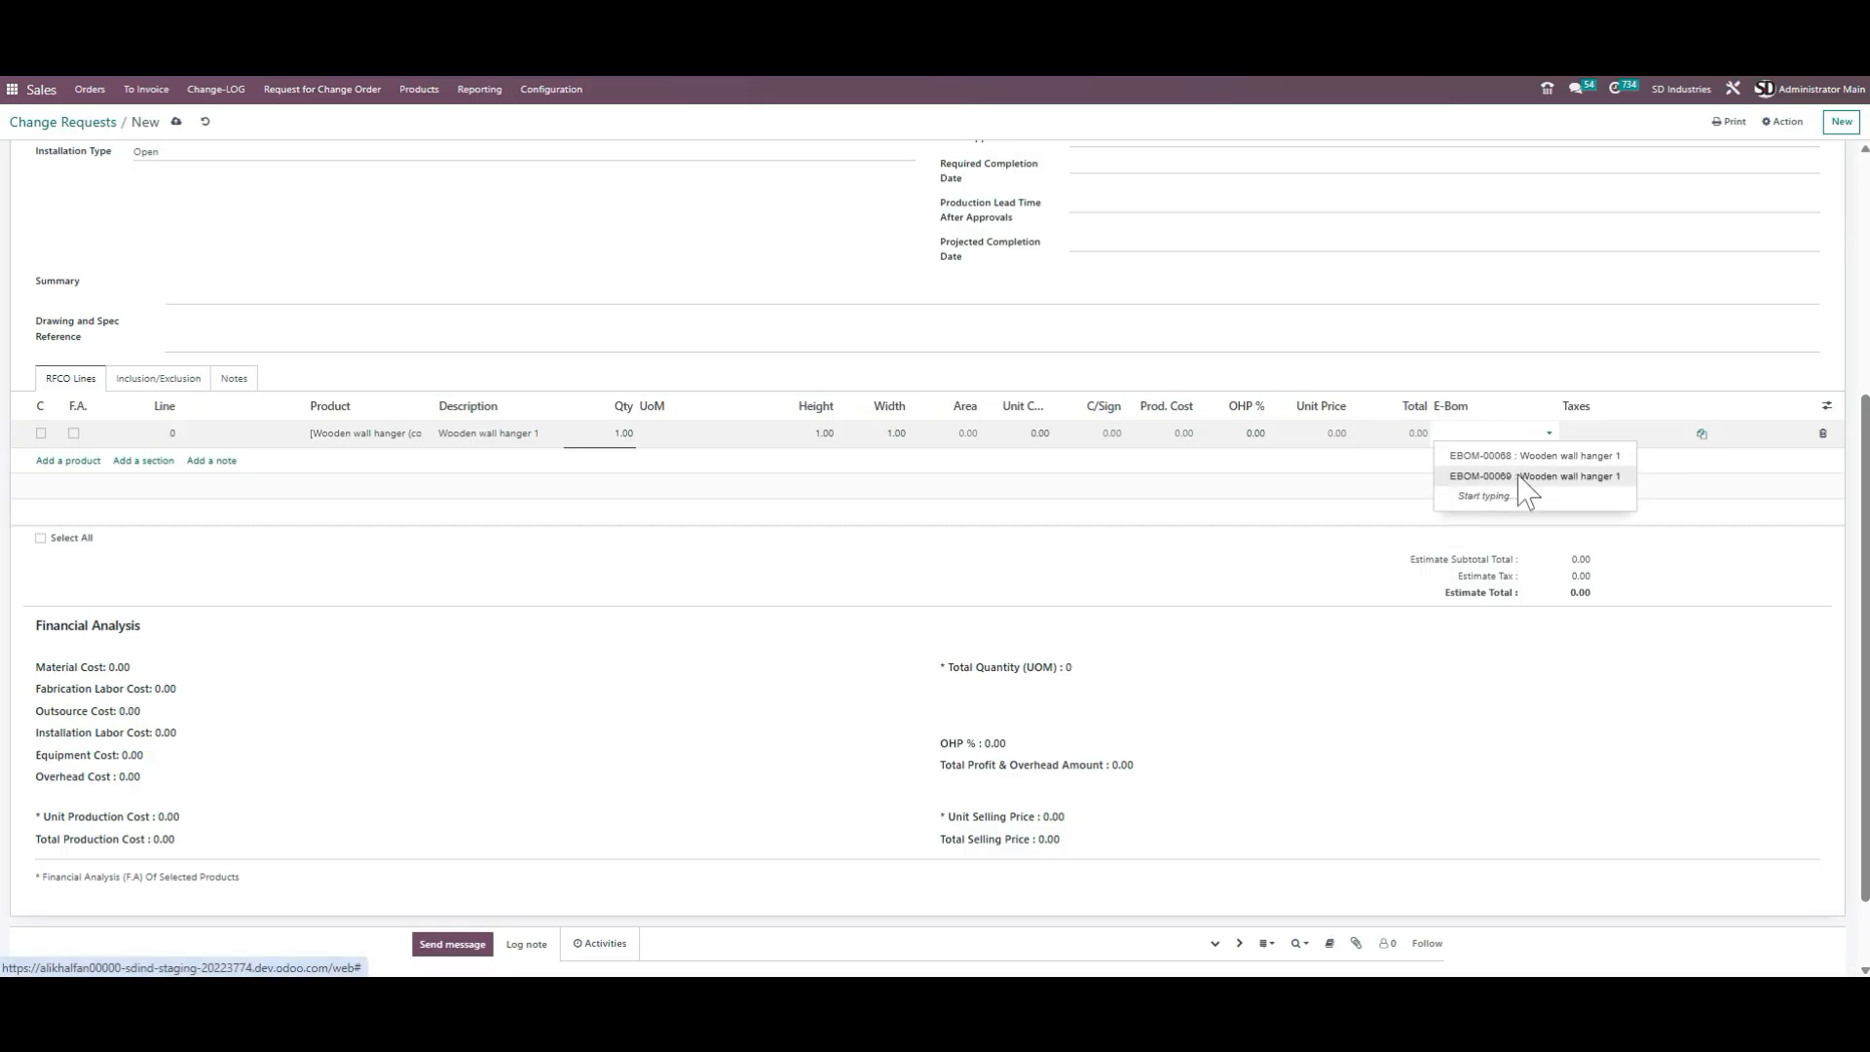
left_click(1515, 477)
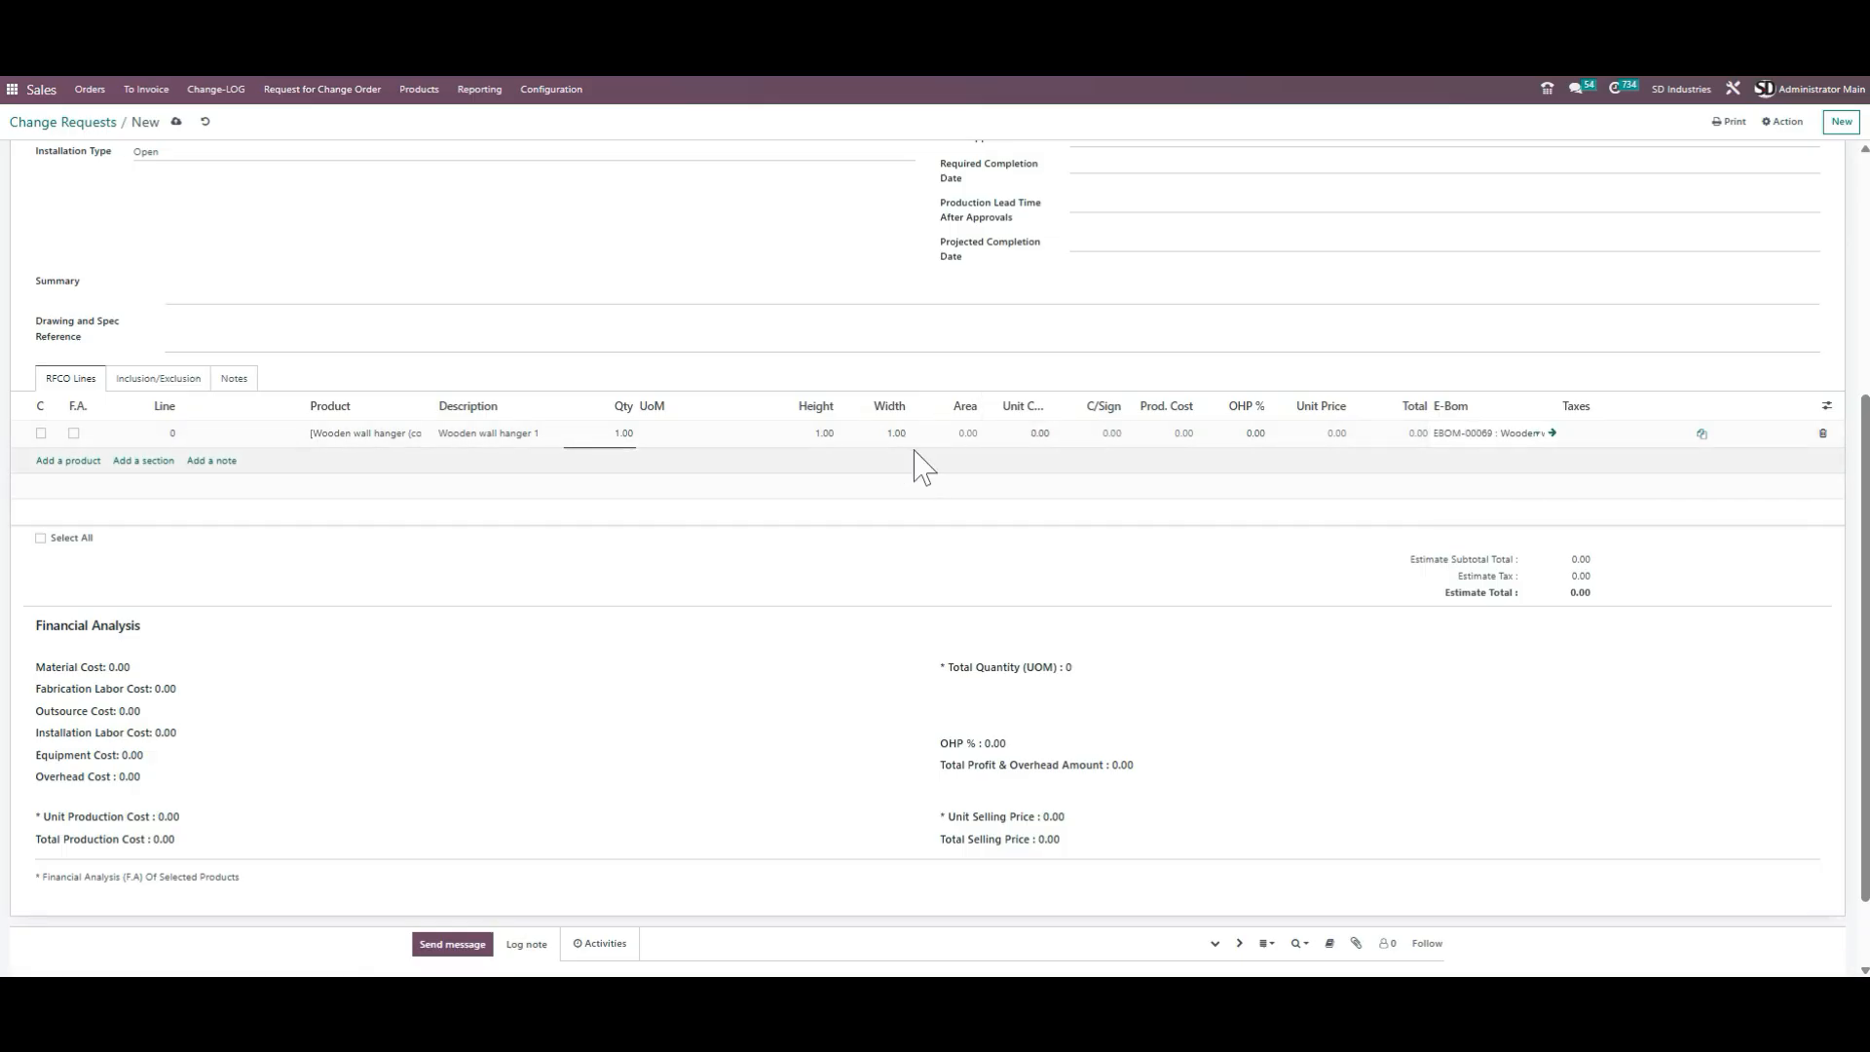
Set the unit cost of the Wooden wall hanger 1 line to 40 and save the request
left_click(1029, 434)
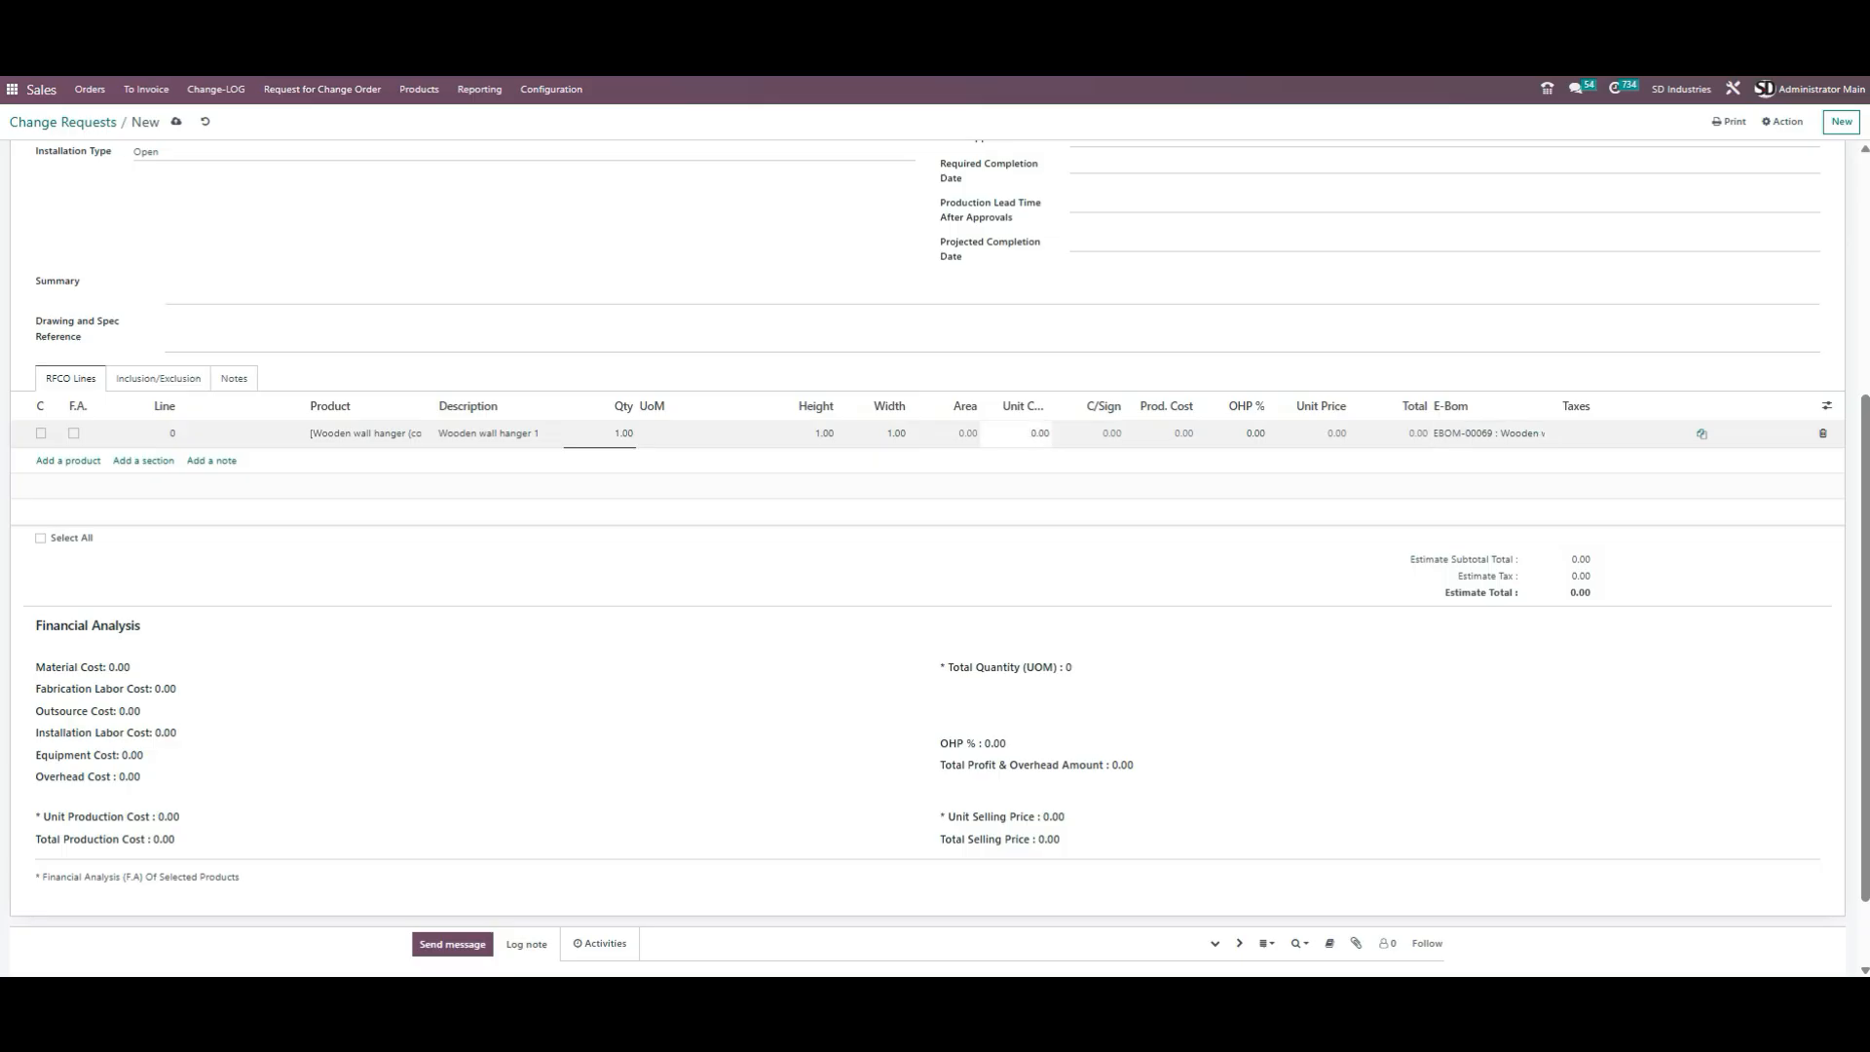
left_click(1035, 467)
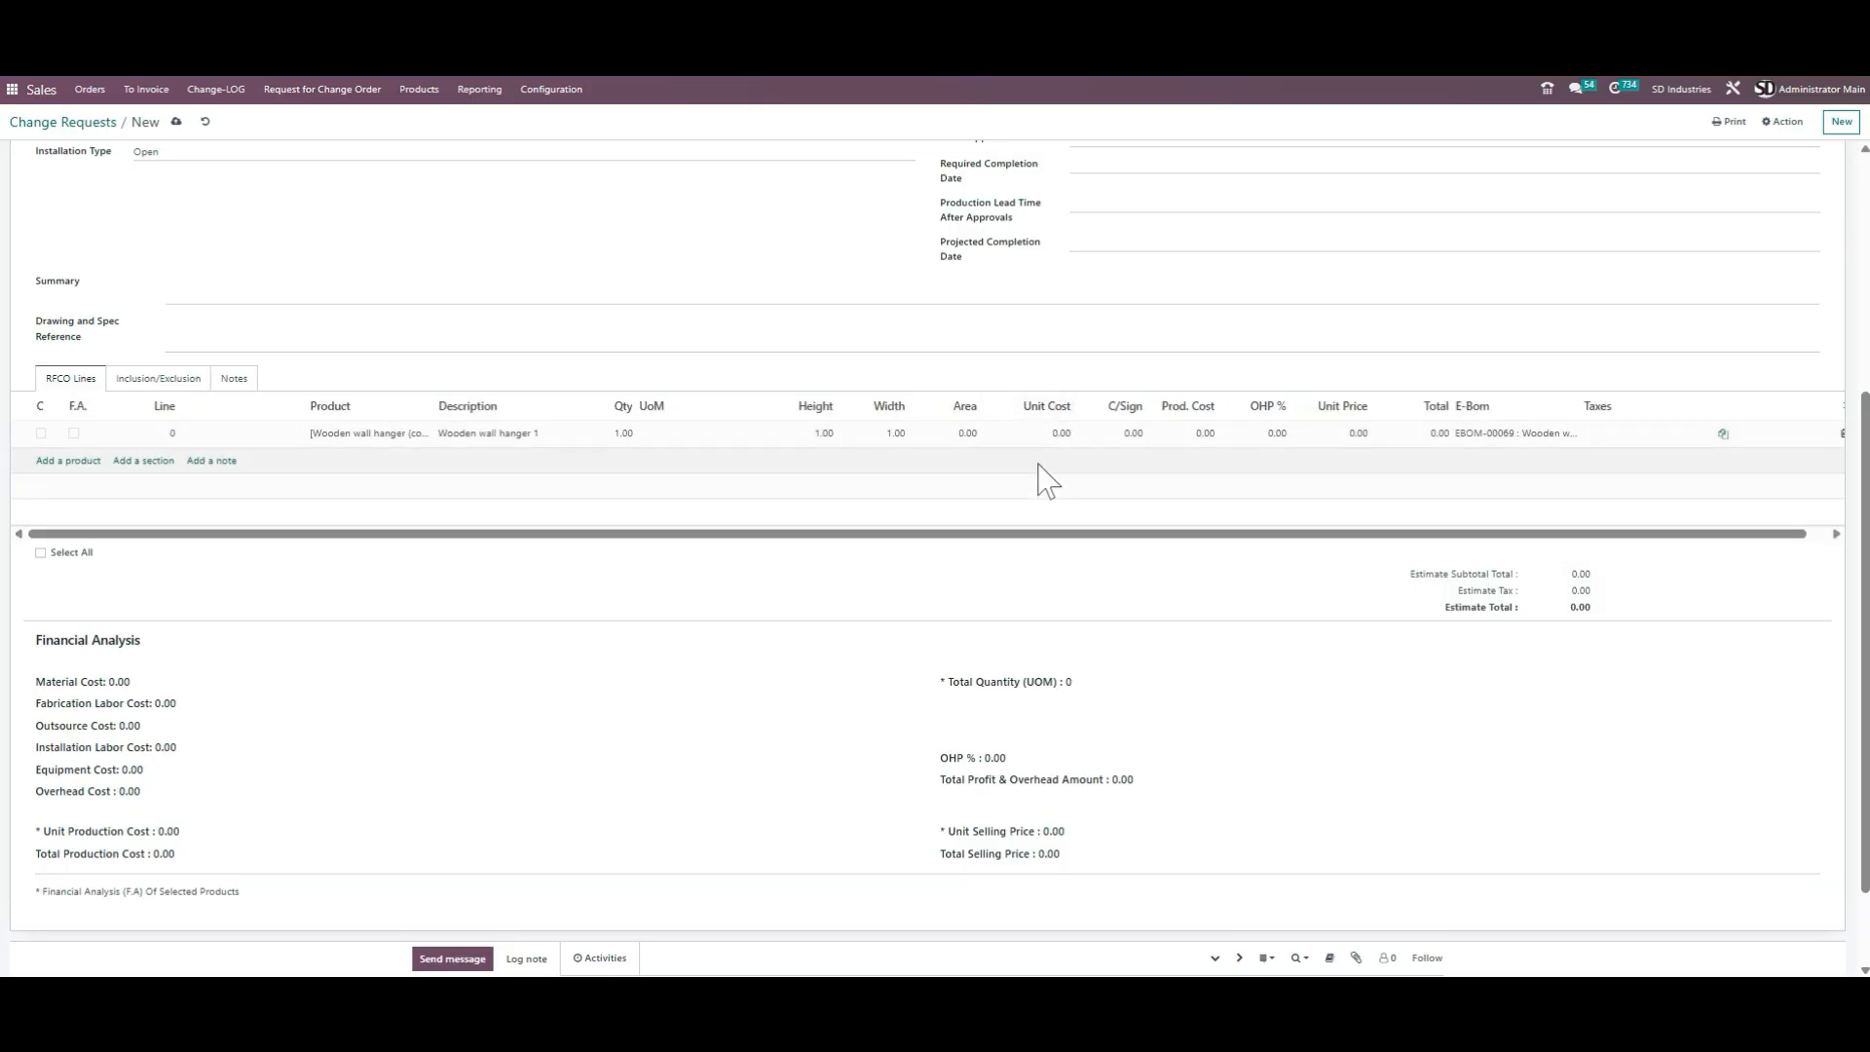
left_click(1055, 436)
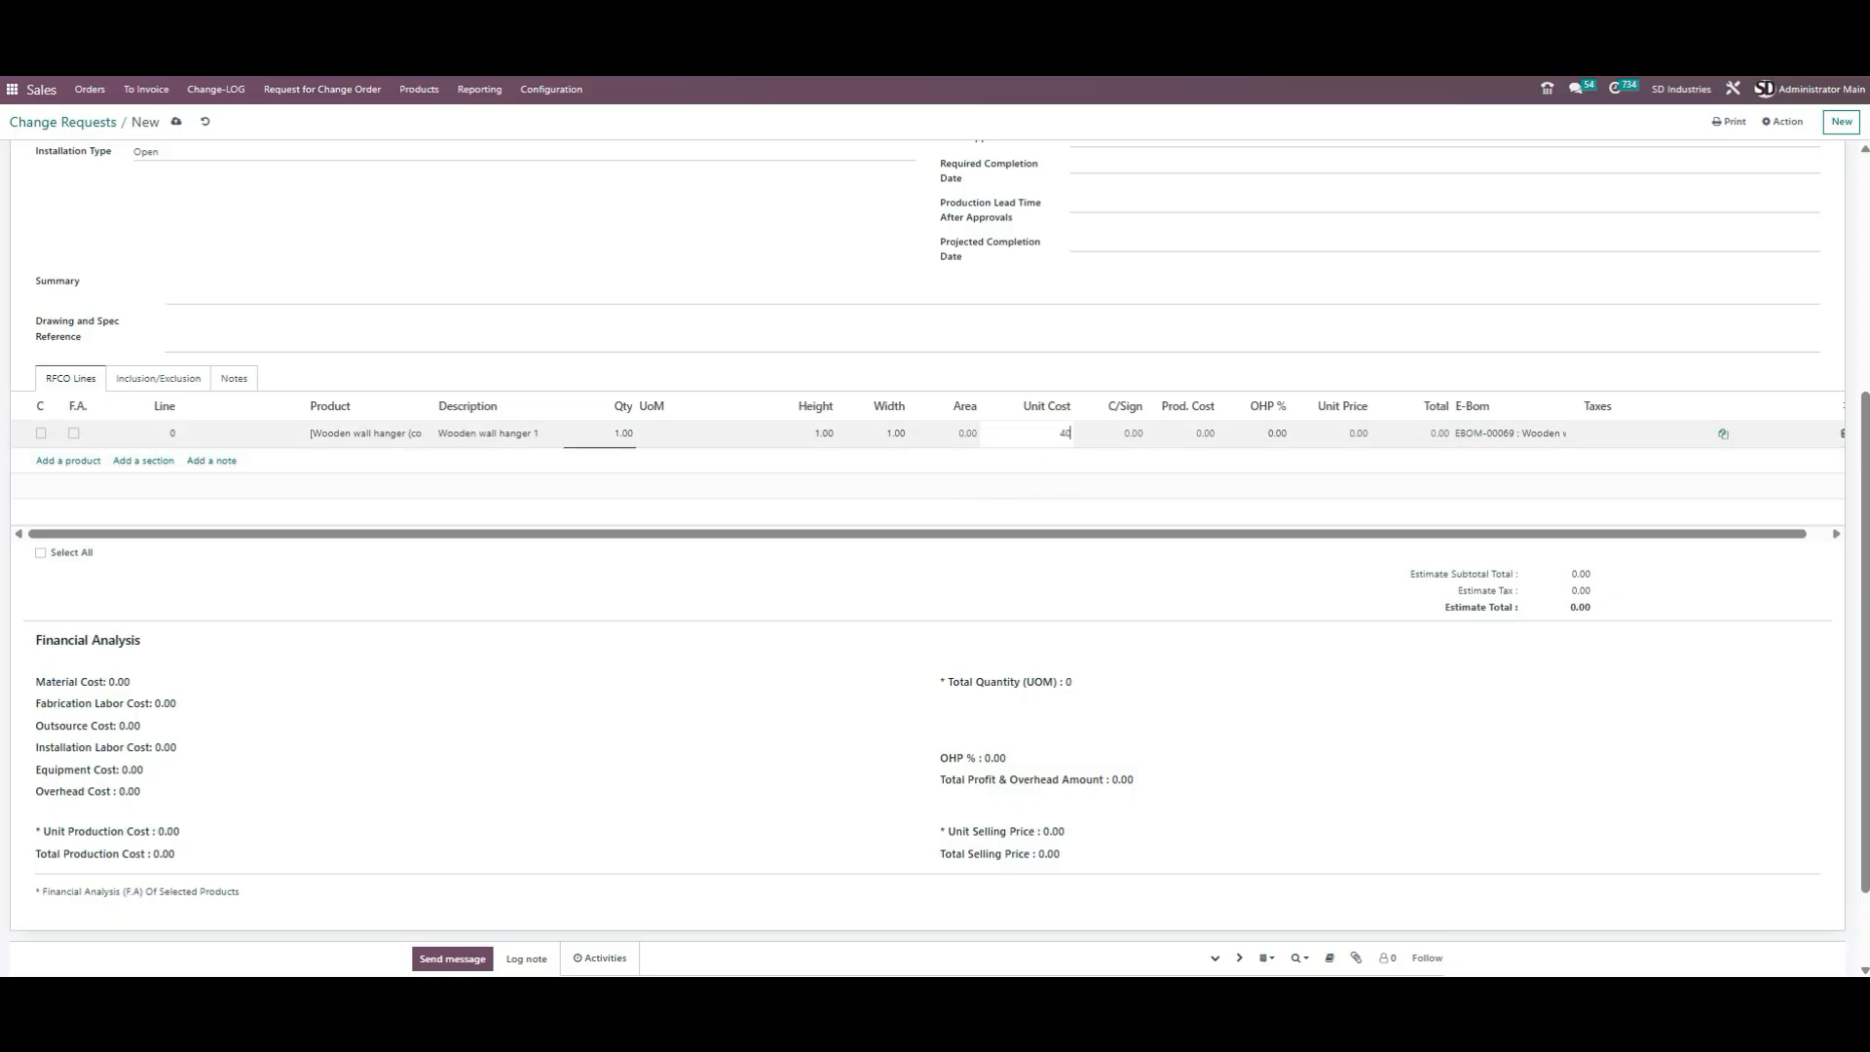
left_click(1278, 514)
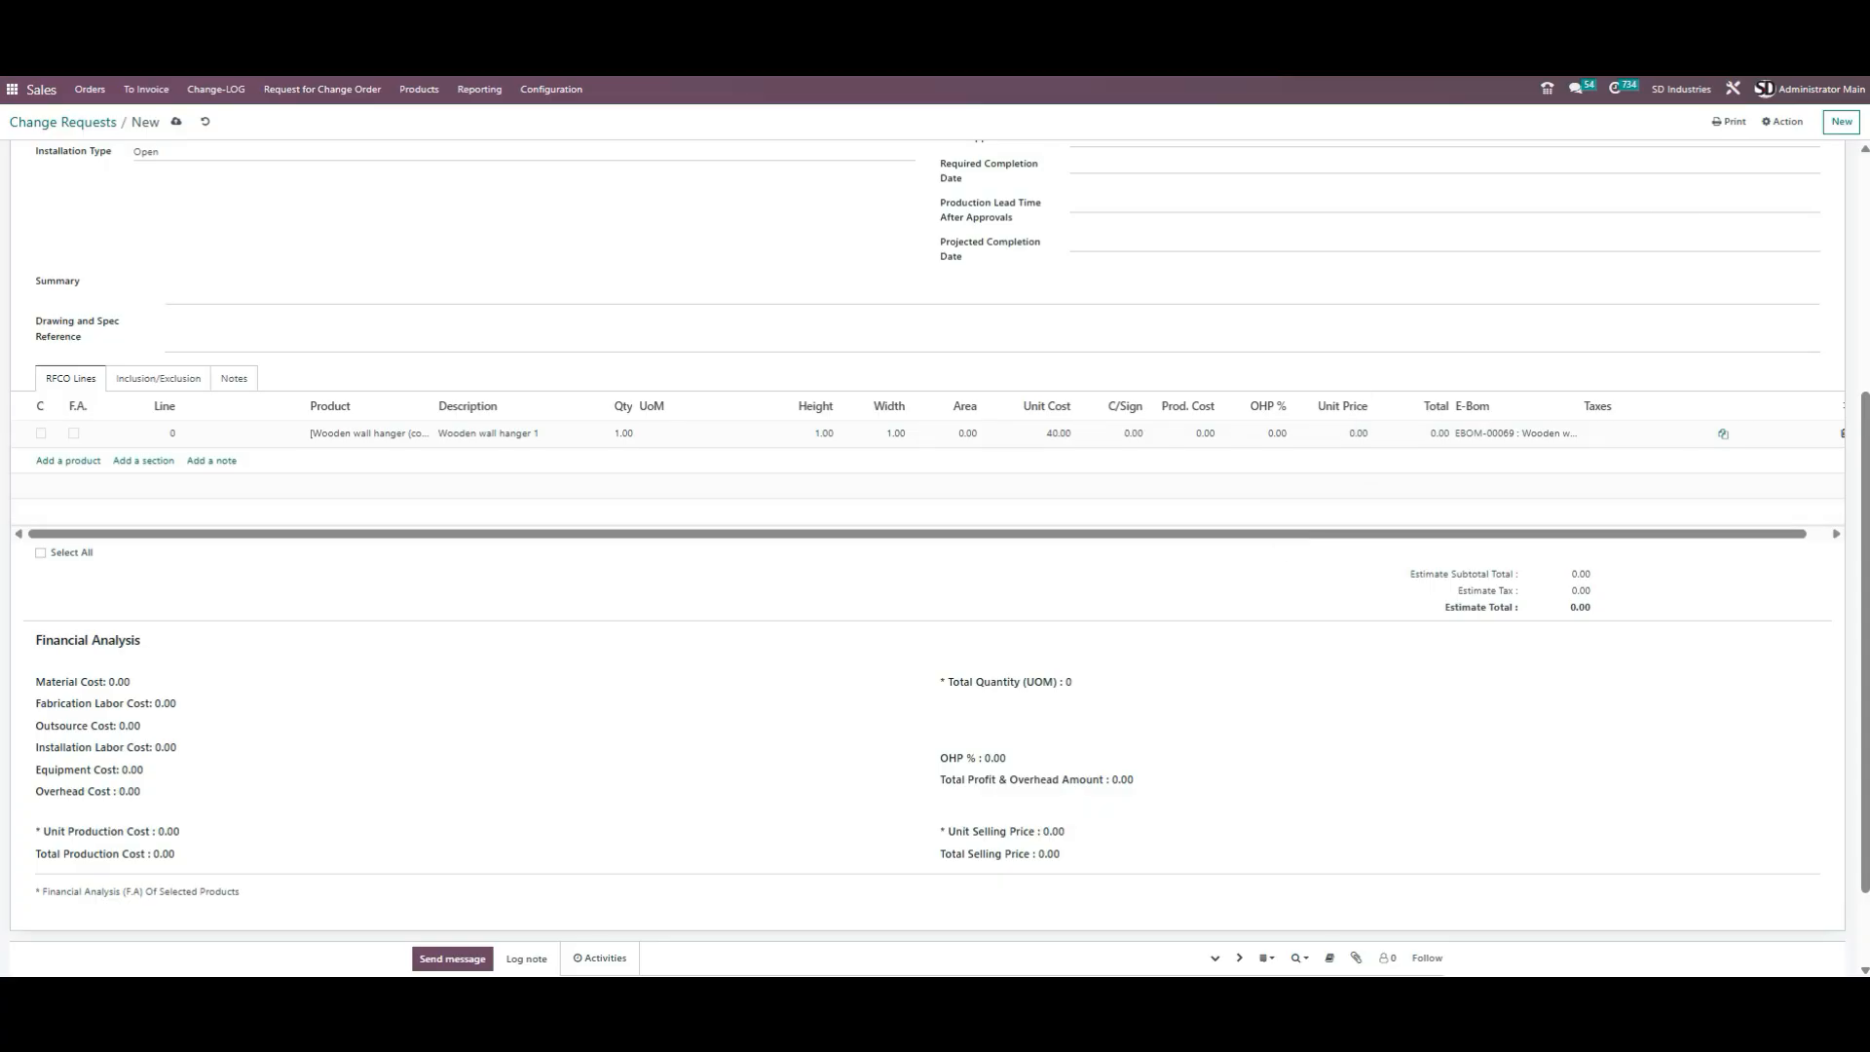
key("alt+s")
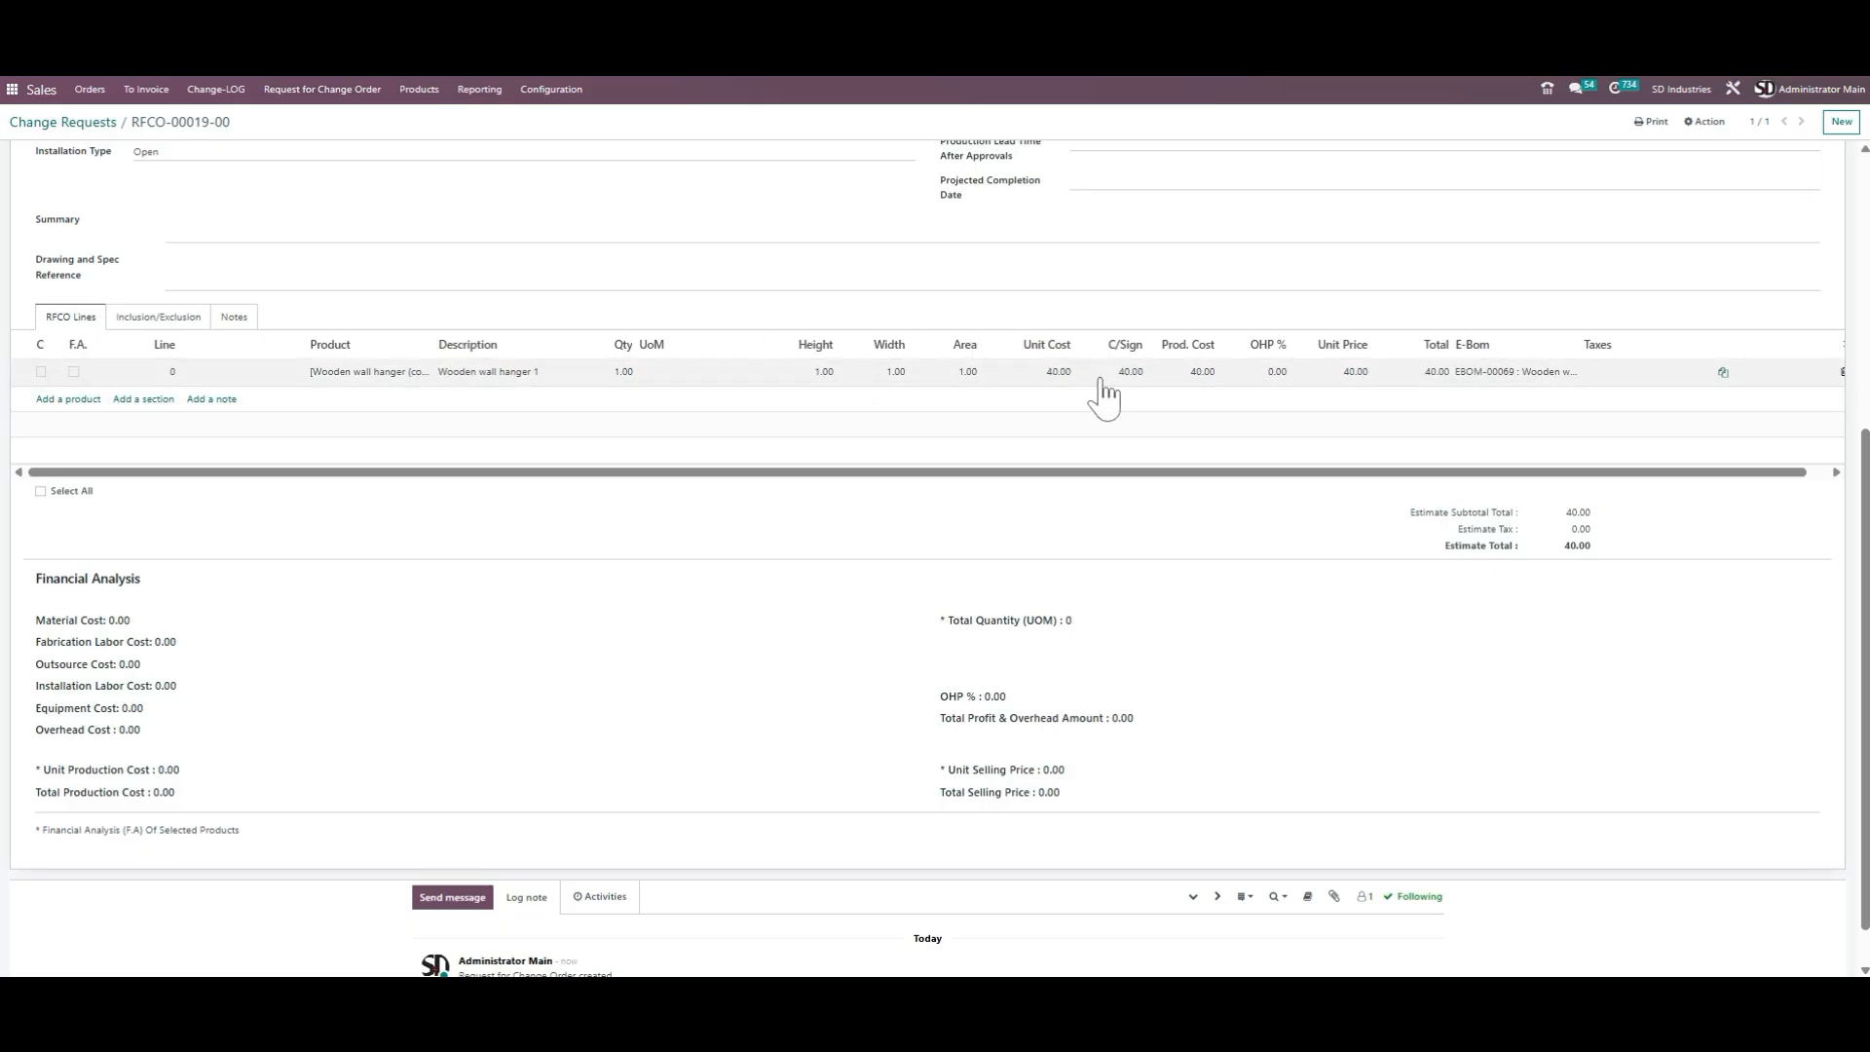
Include the Wooden wall hanger 1 line in the financial analysis, and save and review the request
left_click(164, 363)
left_click(41, 372)
left_click(73, 373)
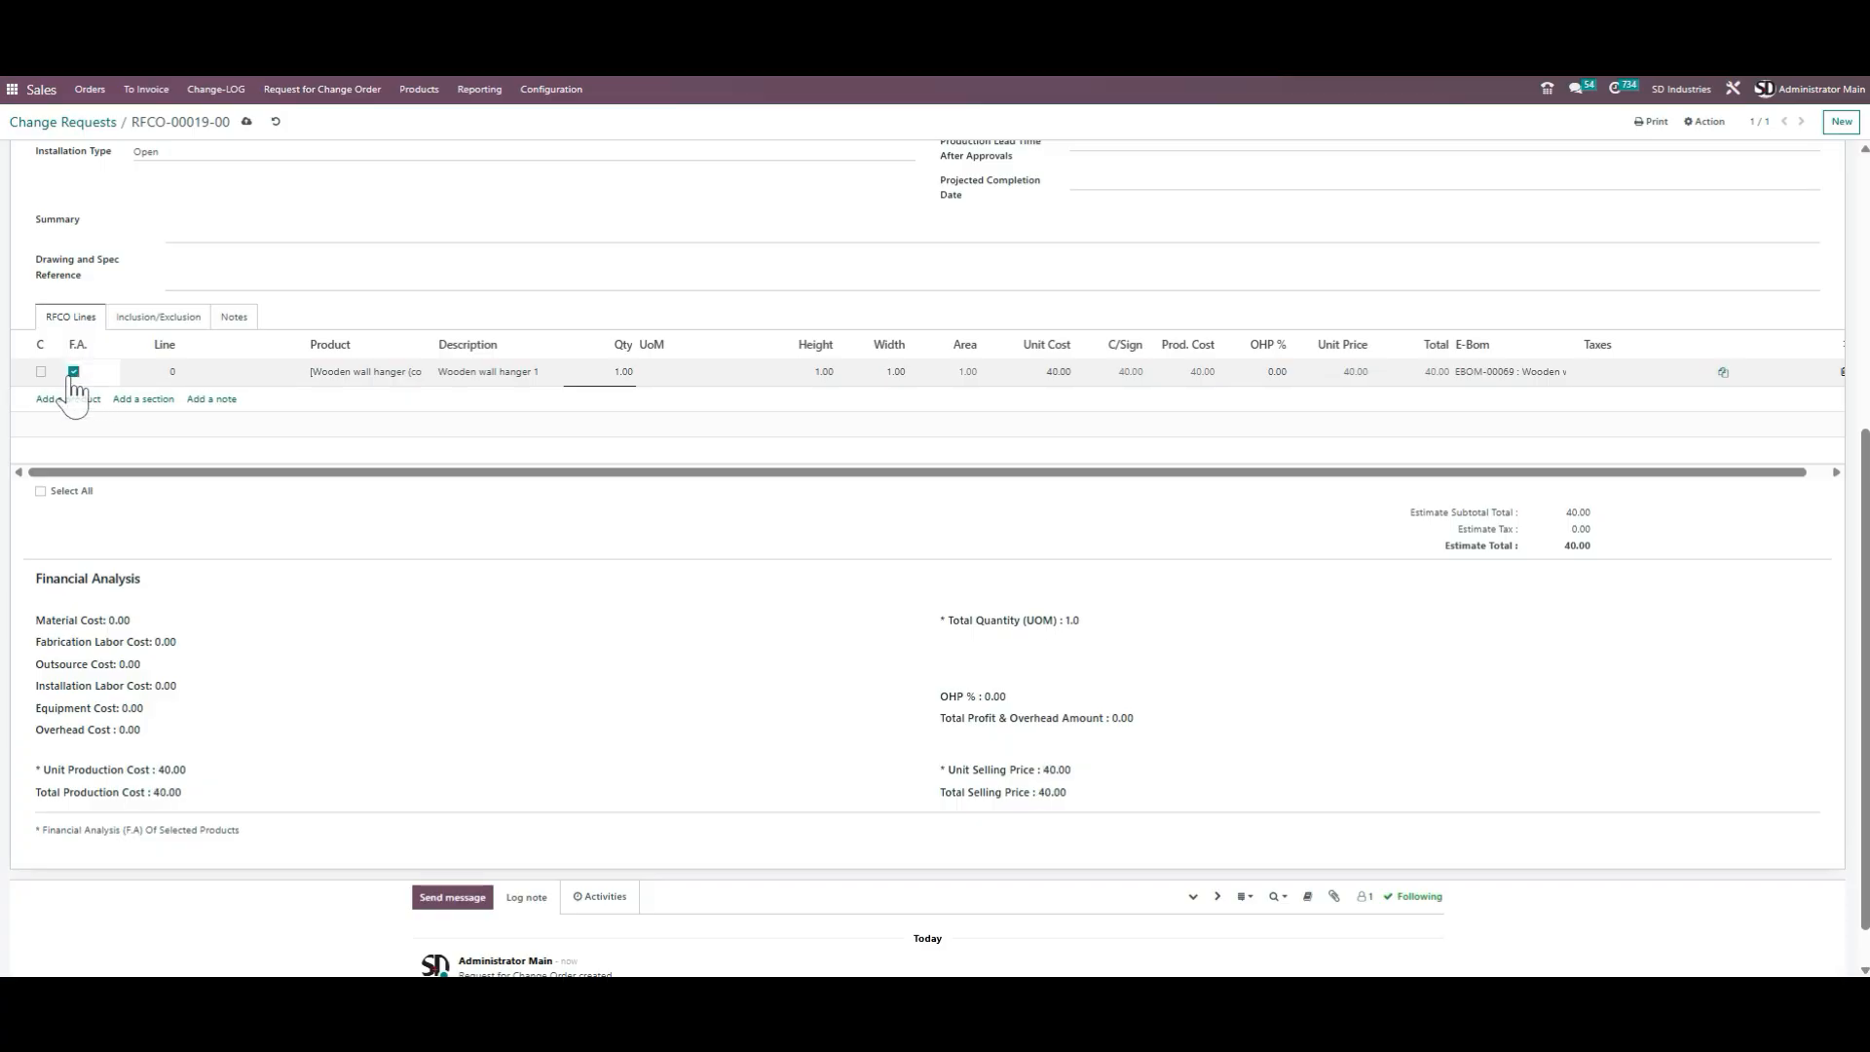
left_click(246, 122)
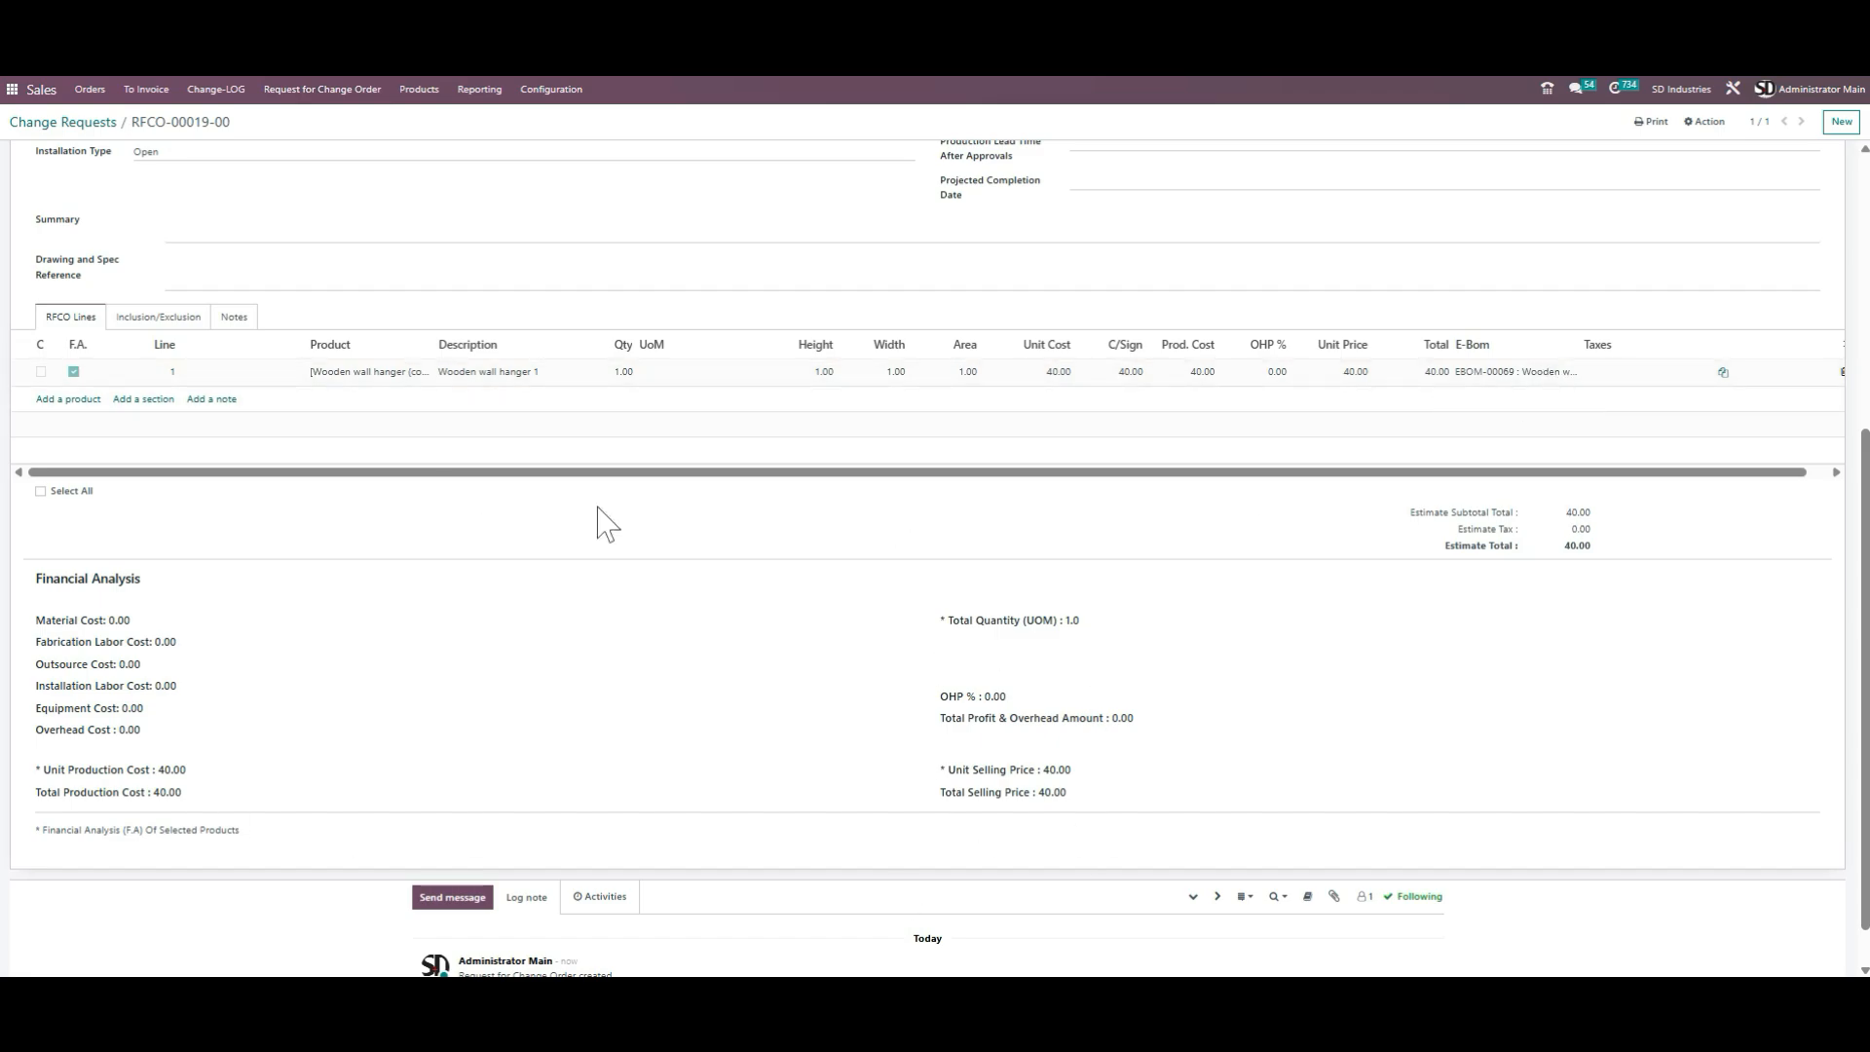
scroll(668, 530, "up", 5)
scroll(668, 535, "down", 1)
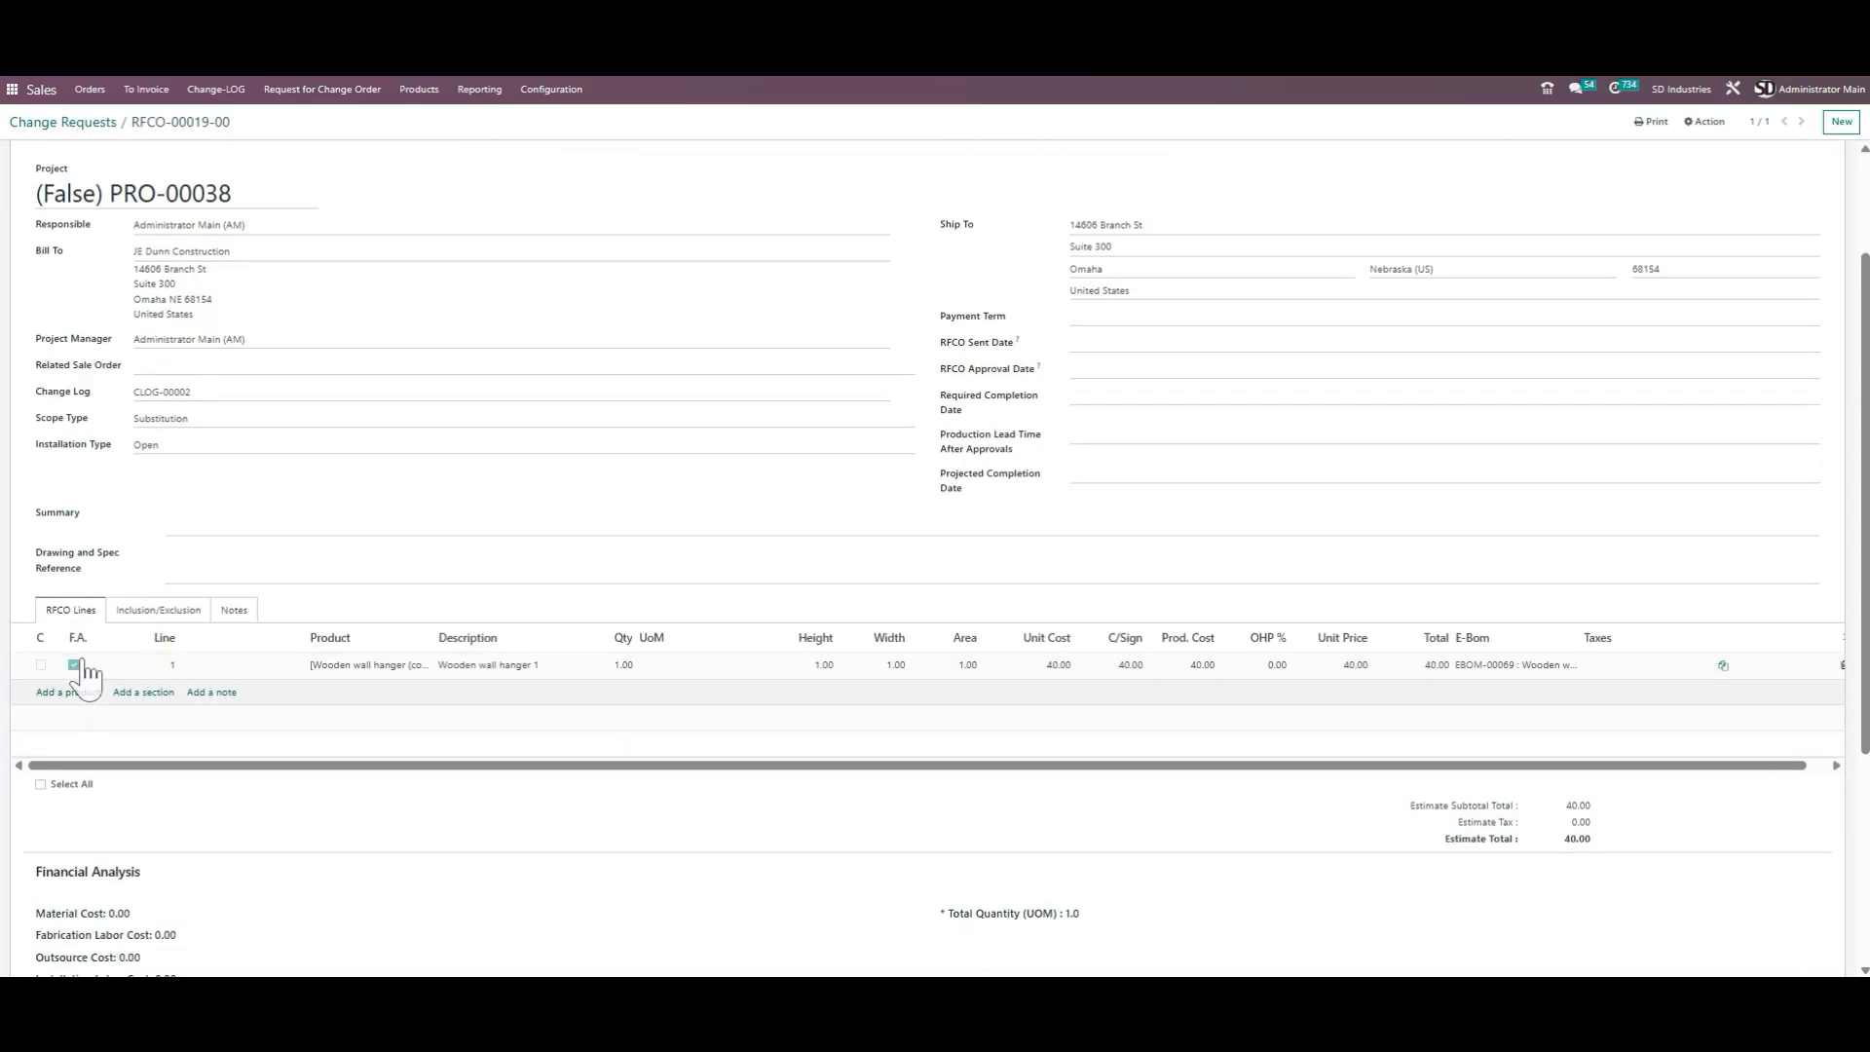
scroll(88, 738, "down", 2)
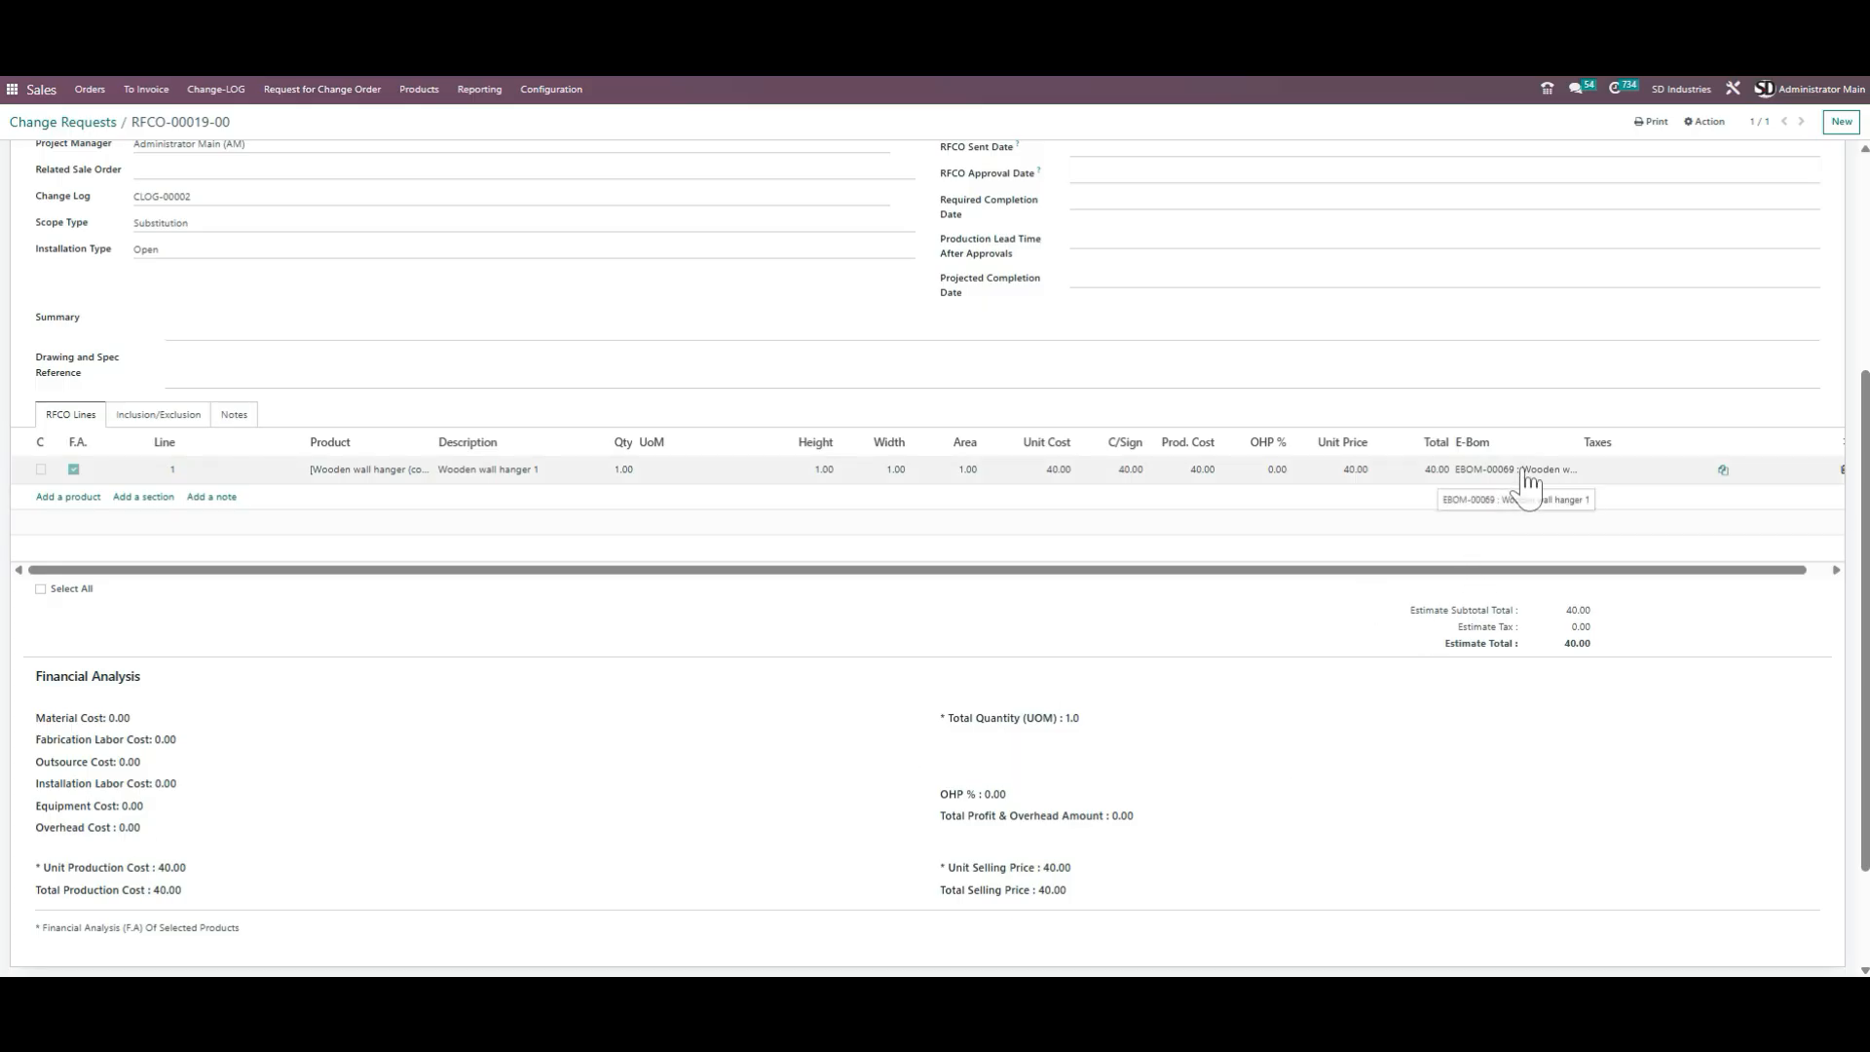
Check the revisions list of RFCO-00019-00, and return to the request to review its lines and financial analysis
scroll(668, 534, "up", 5)
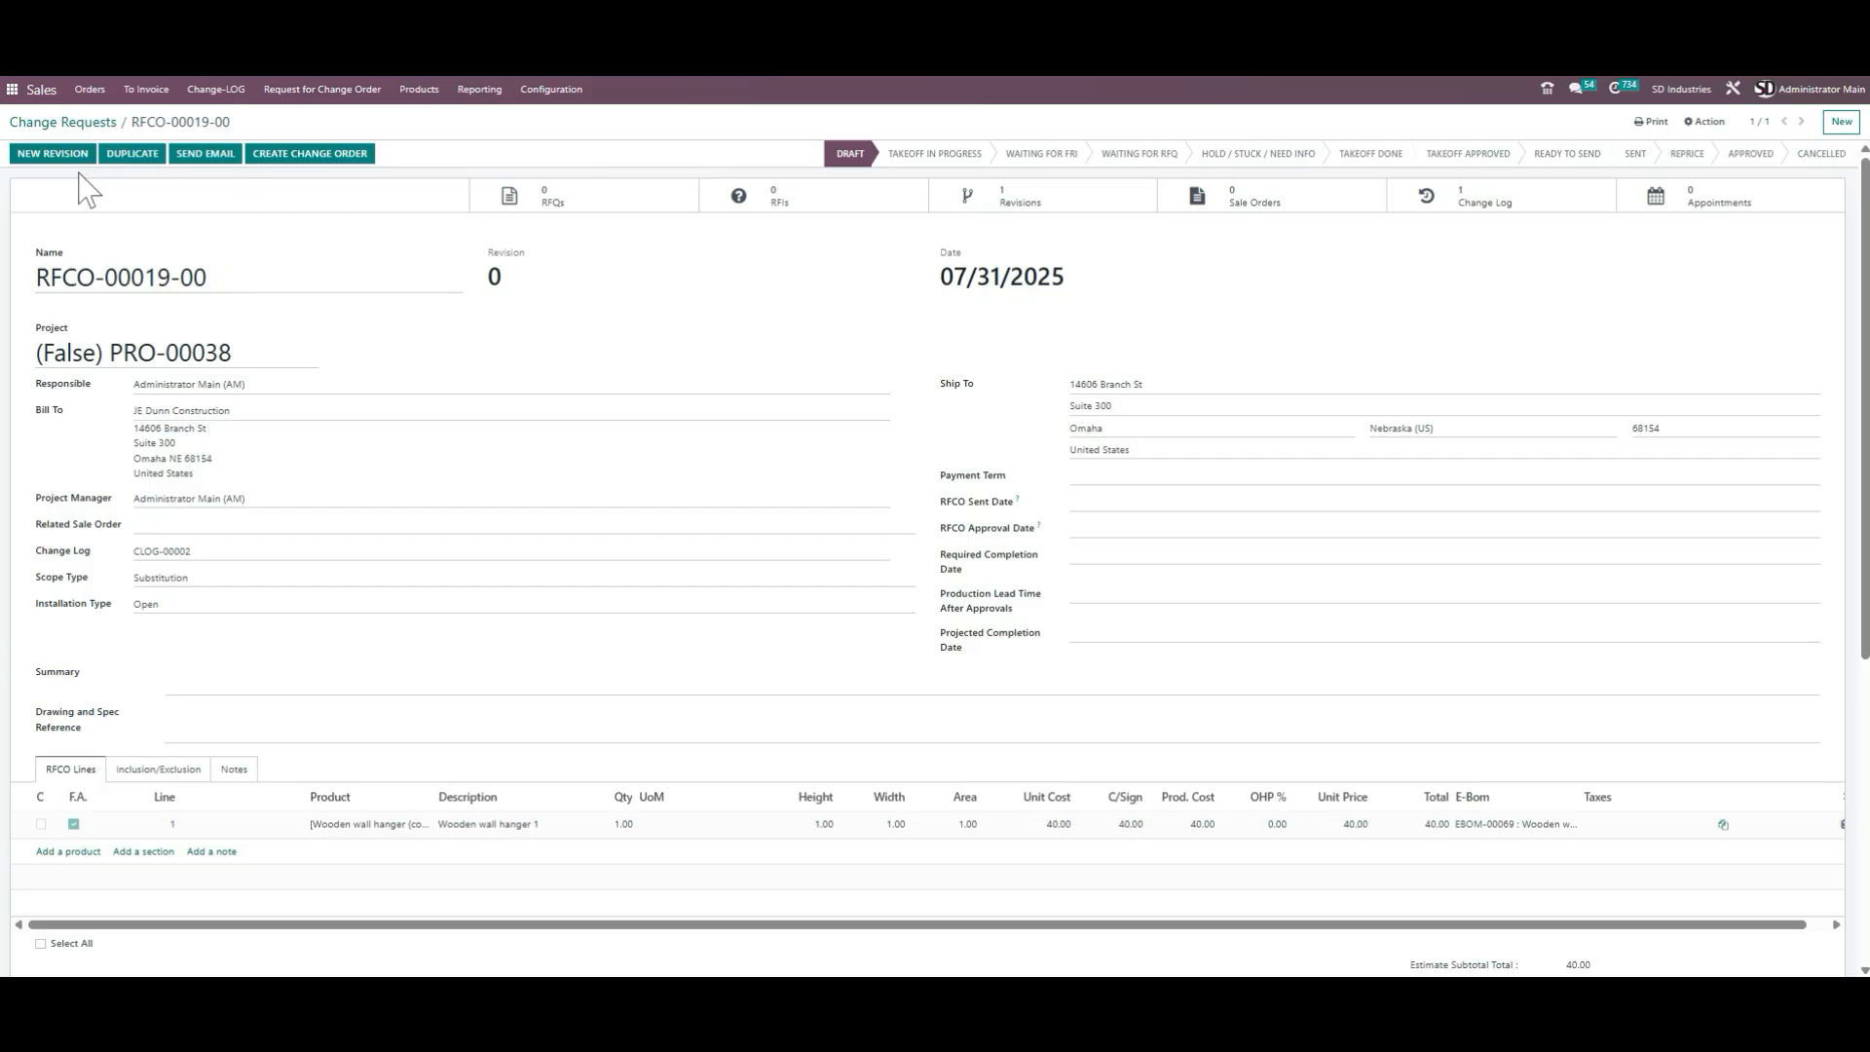
left_click(1040, 206)
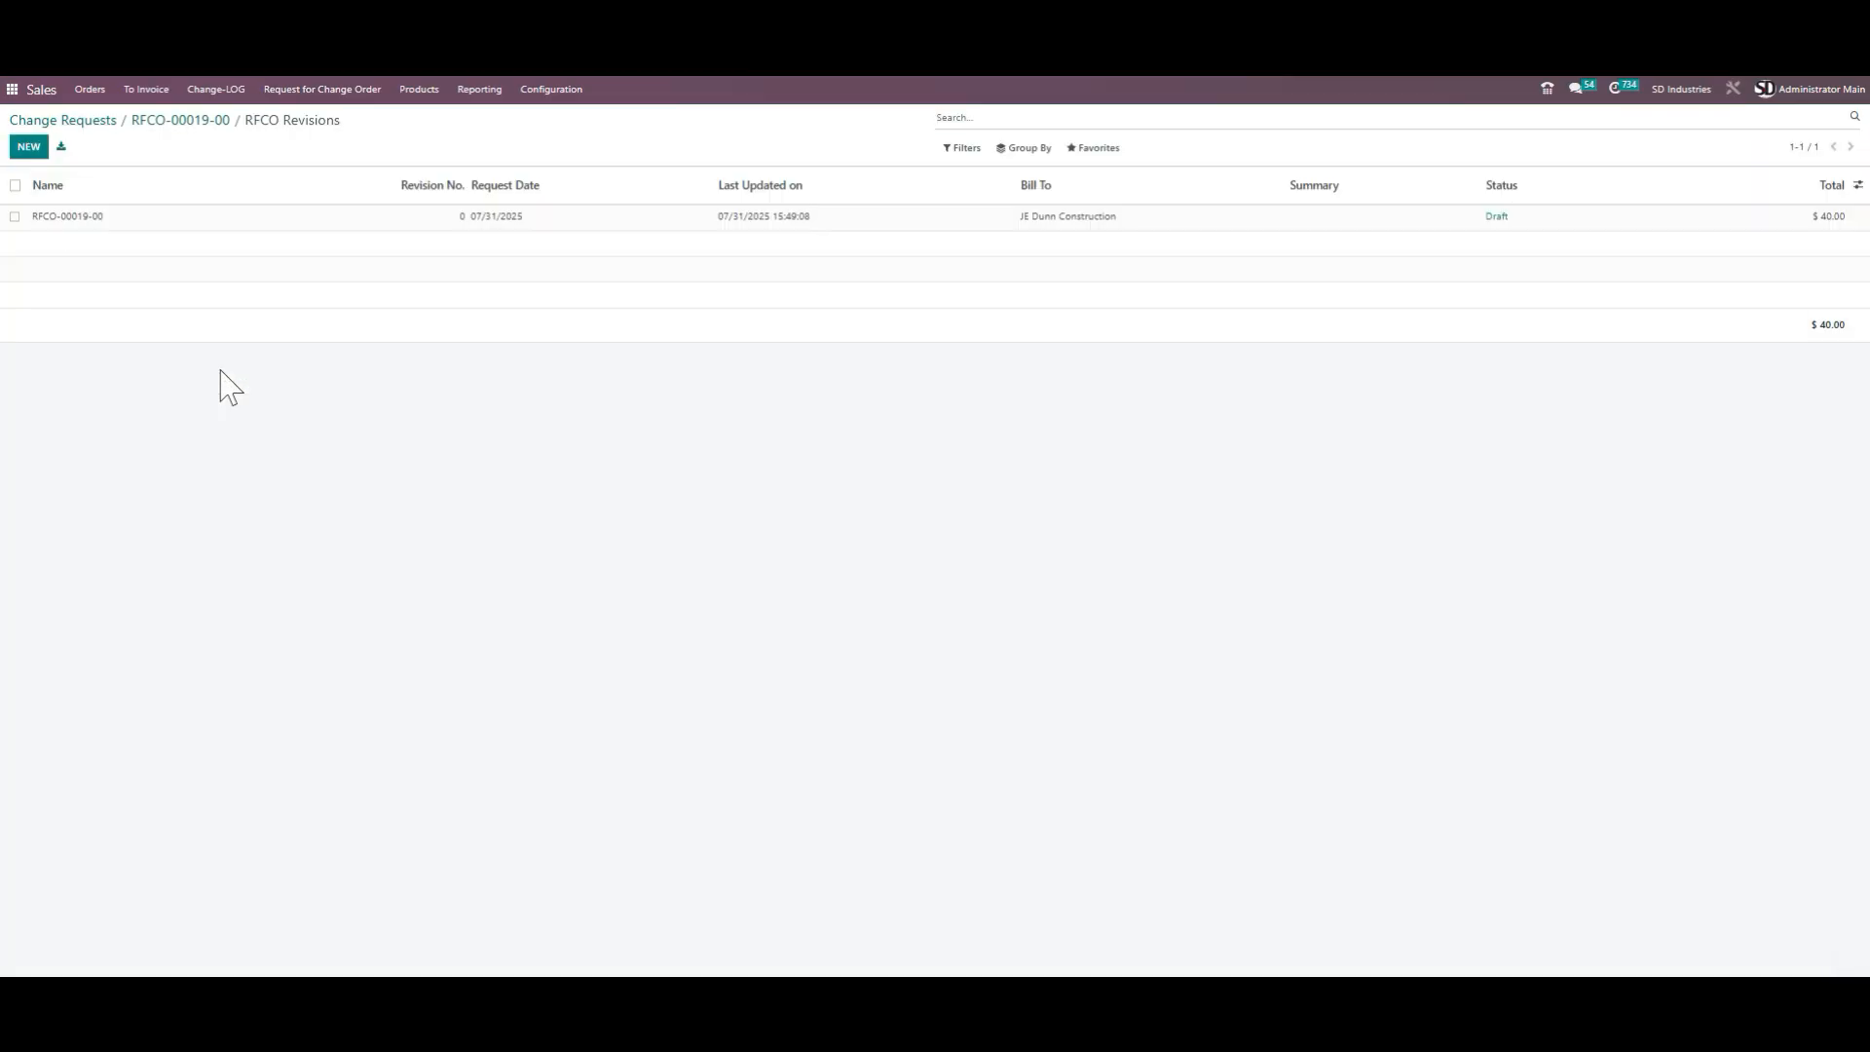
left_click(201, 121)
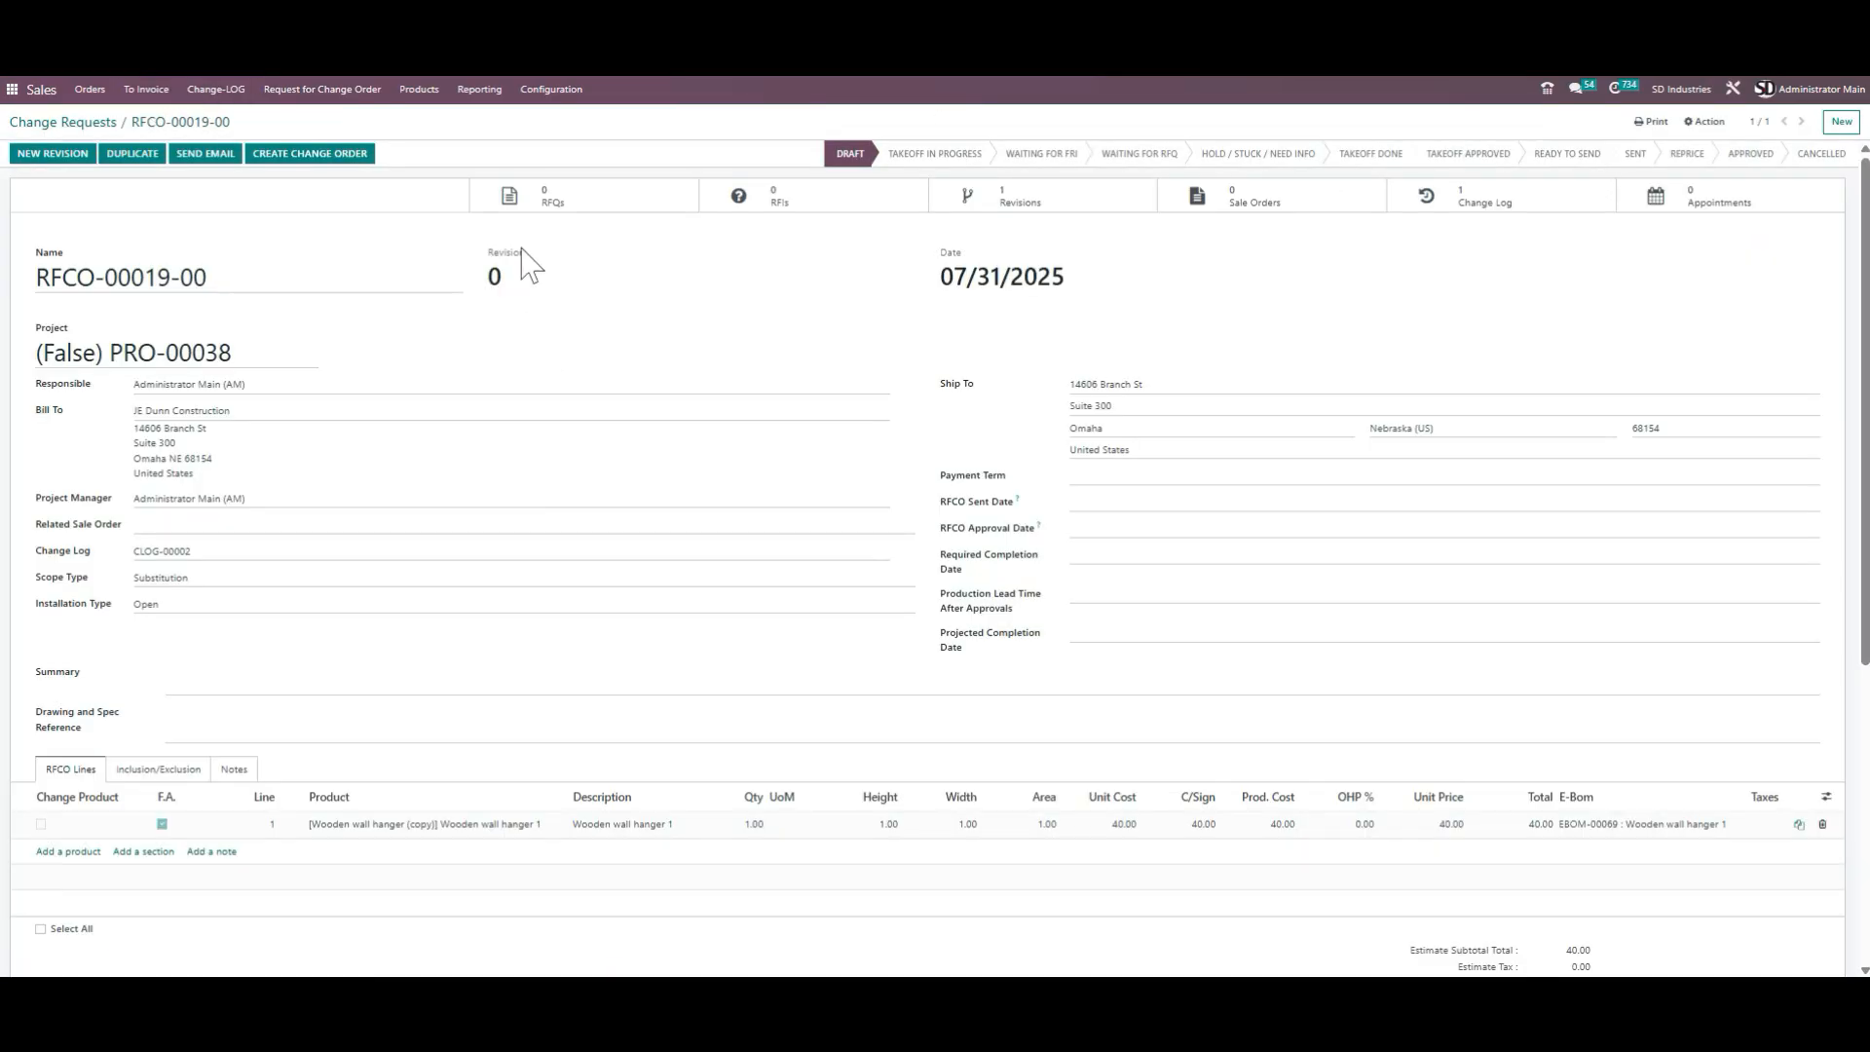
scroll(808, 458, "down", 5)
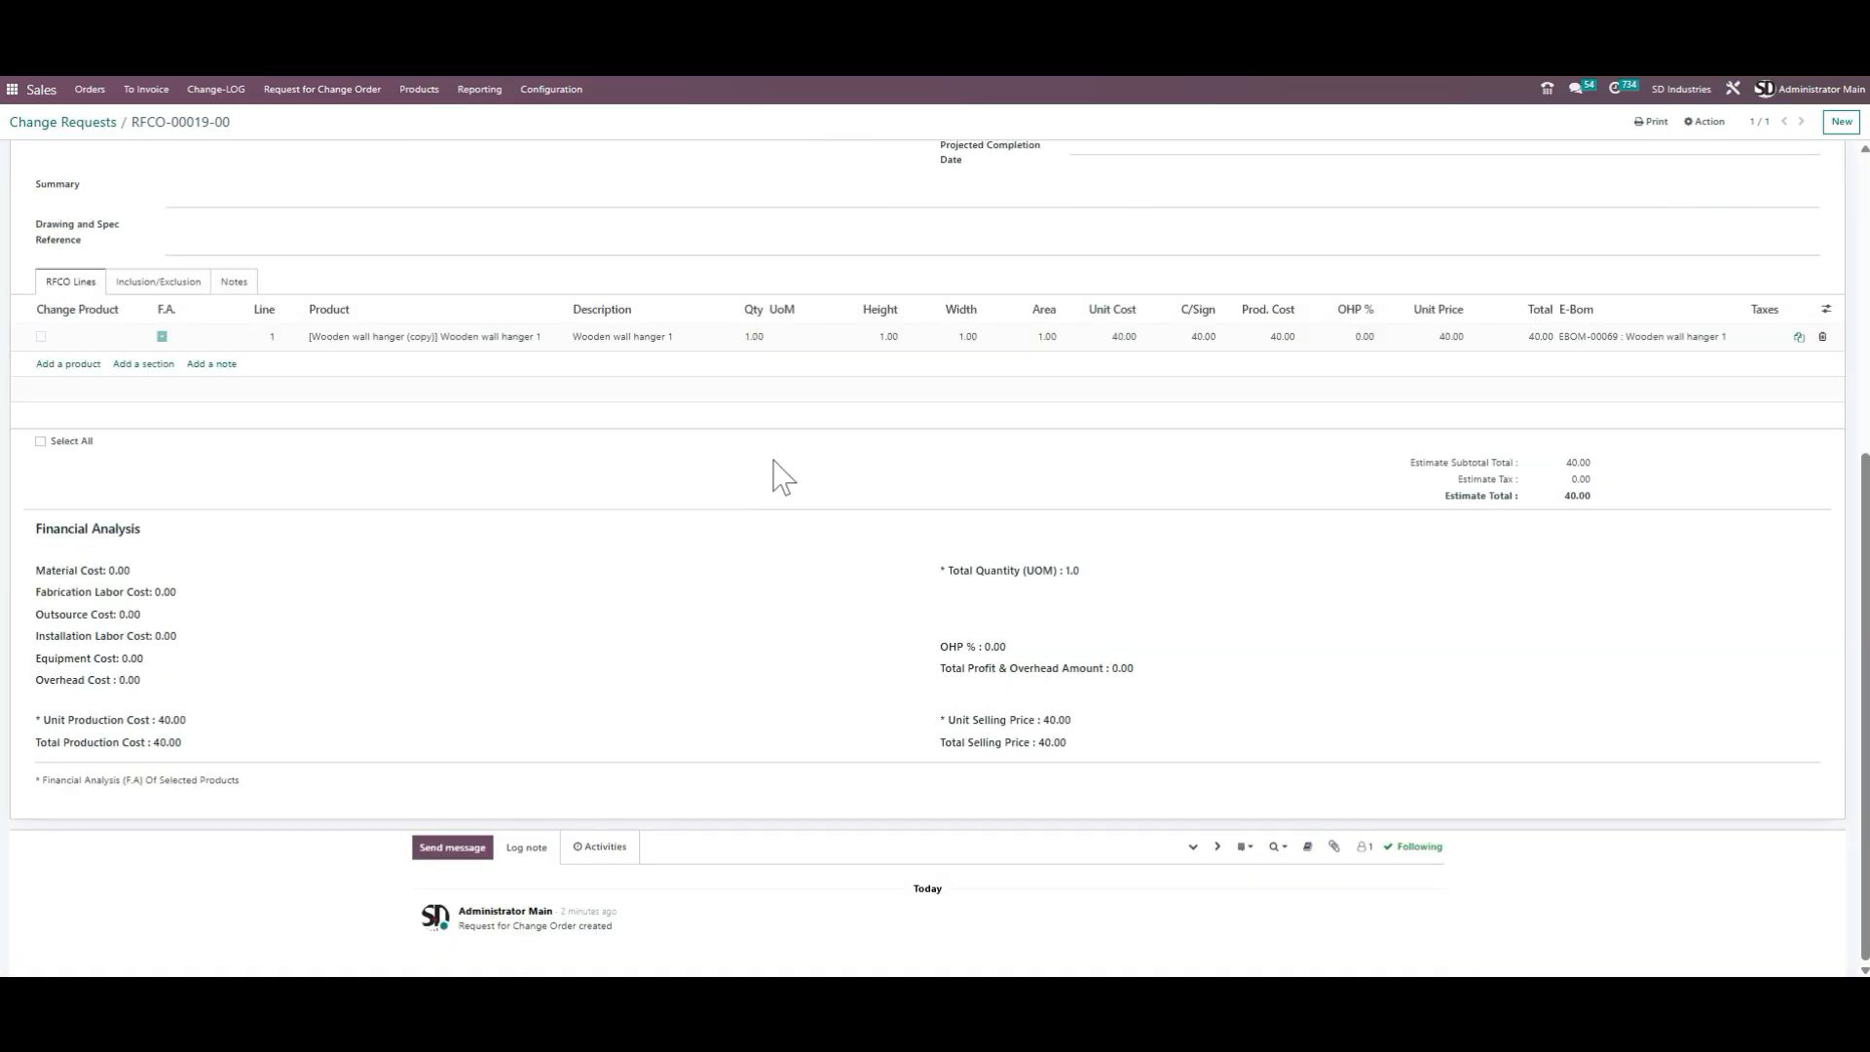
Create new revisions of the request up to RFCO-00019-02, check its revisions list and return to that revision
scroll(809, 409, "up", 5)
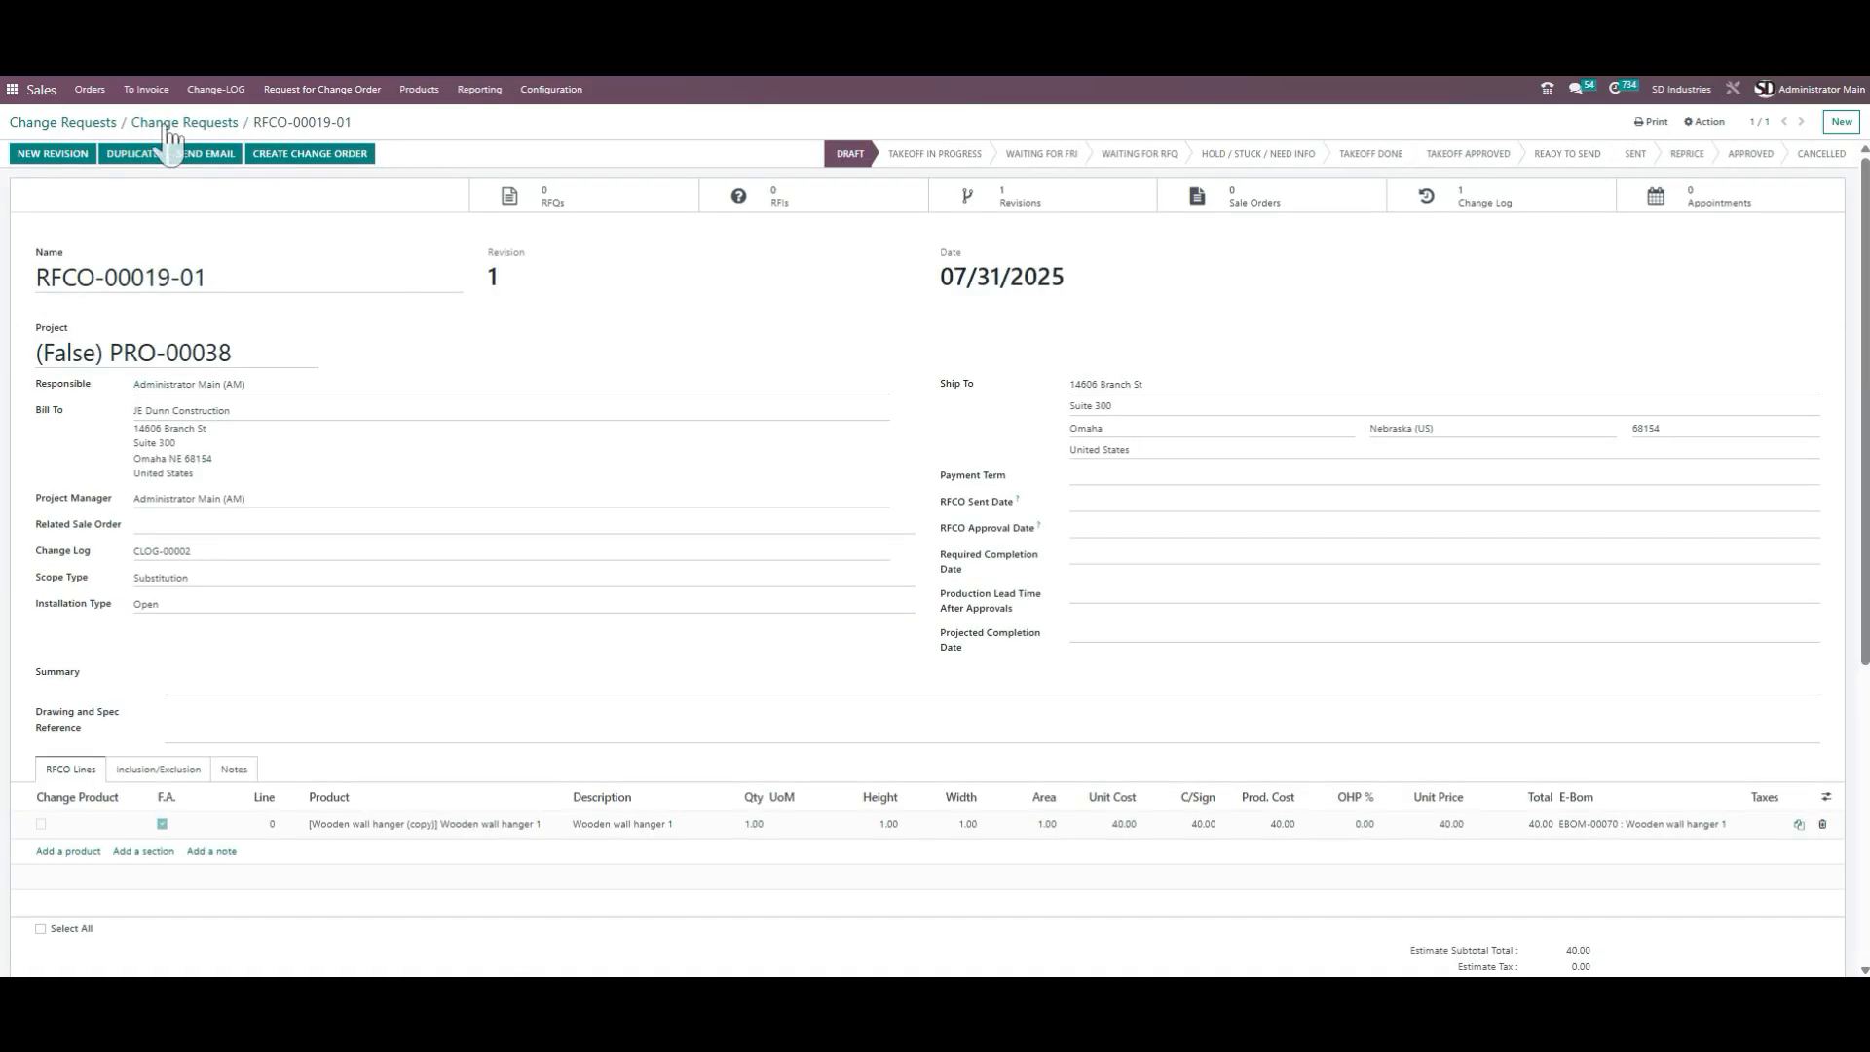
left_click(56, 164)
left_click(1068, 204)
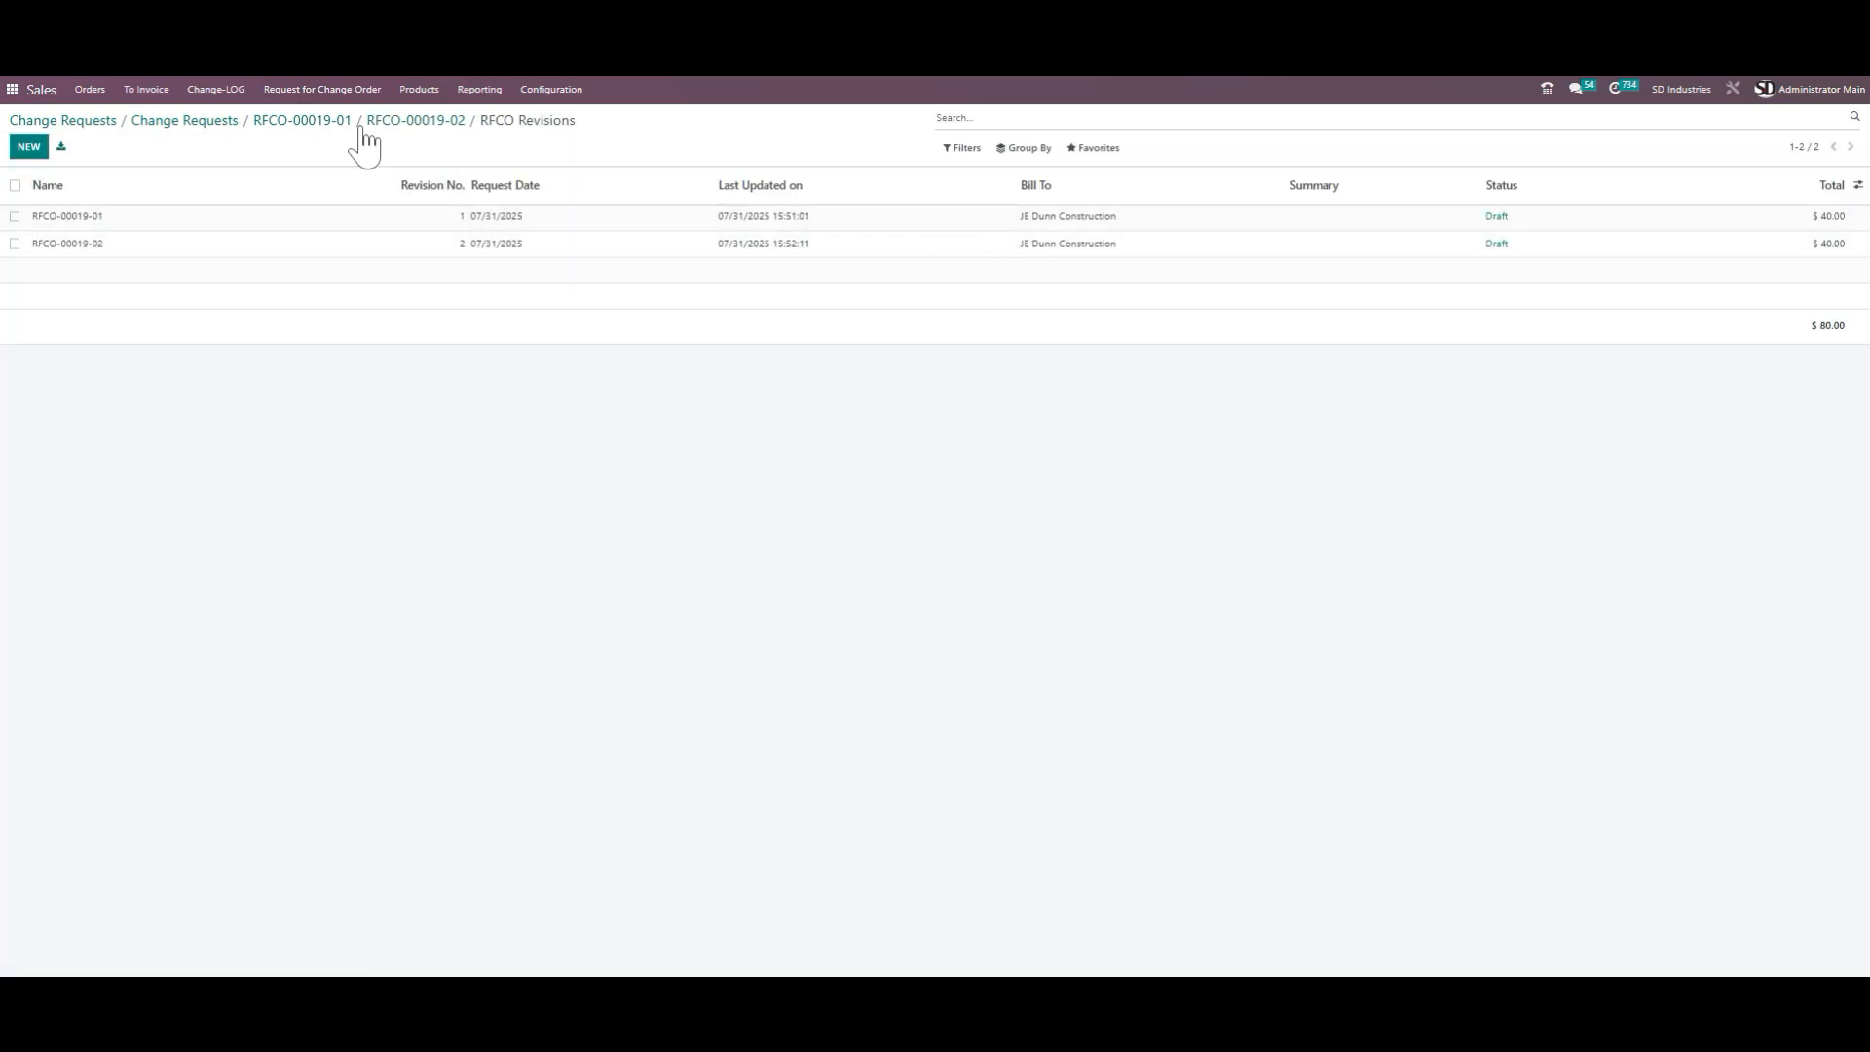
left_click(433, 121)
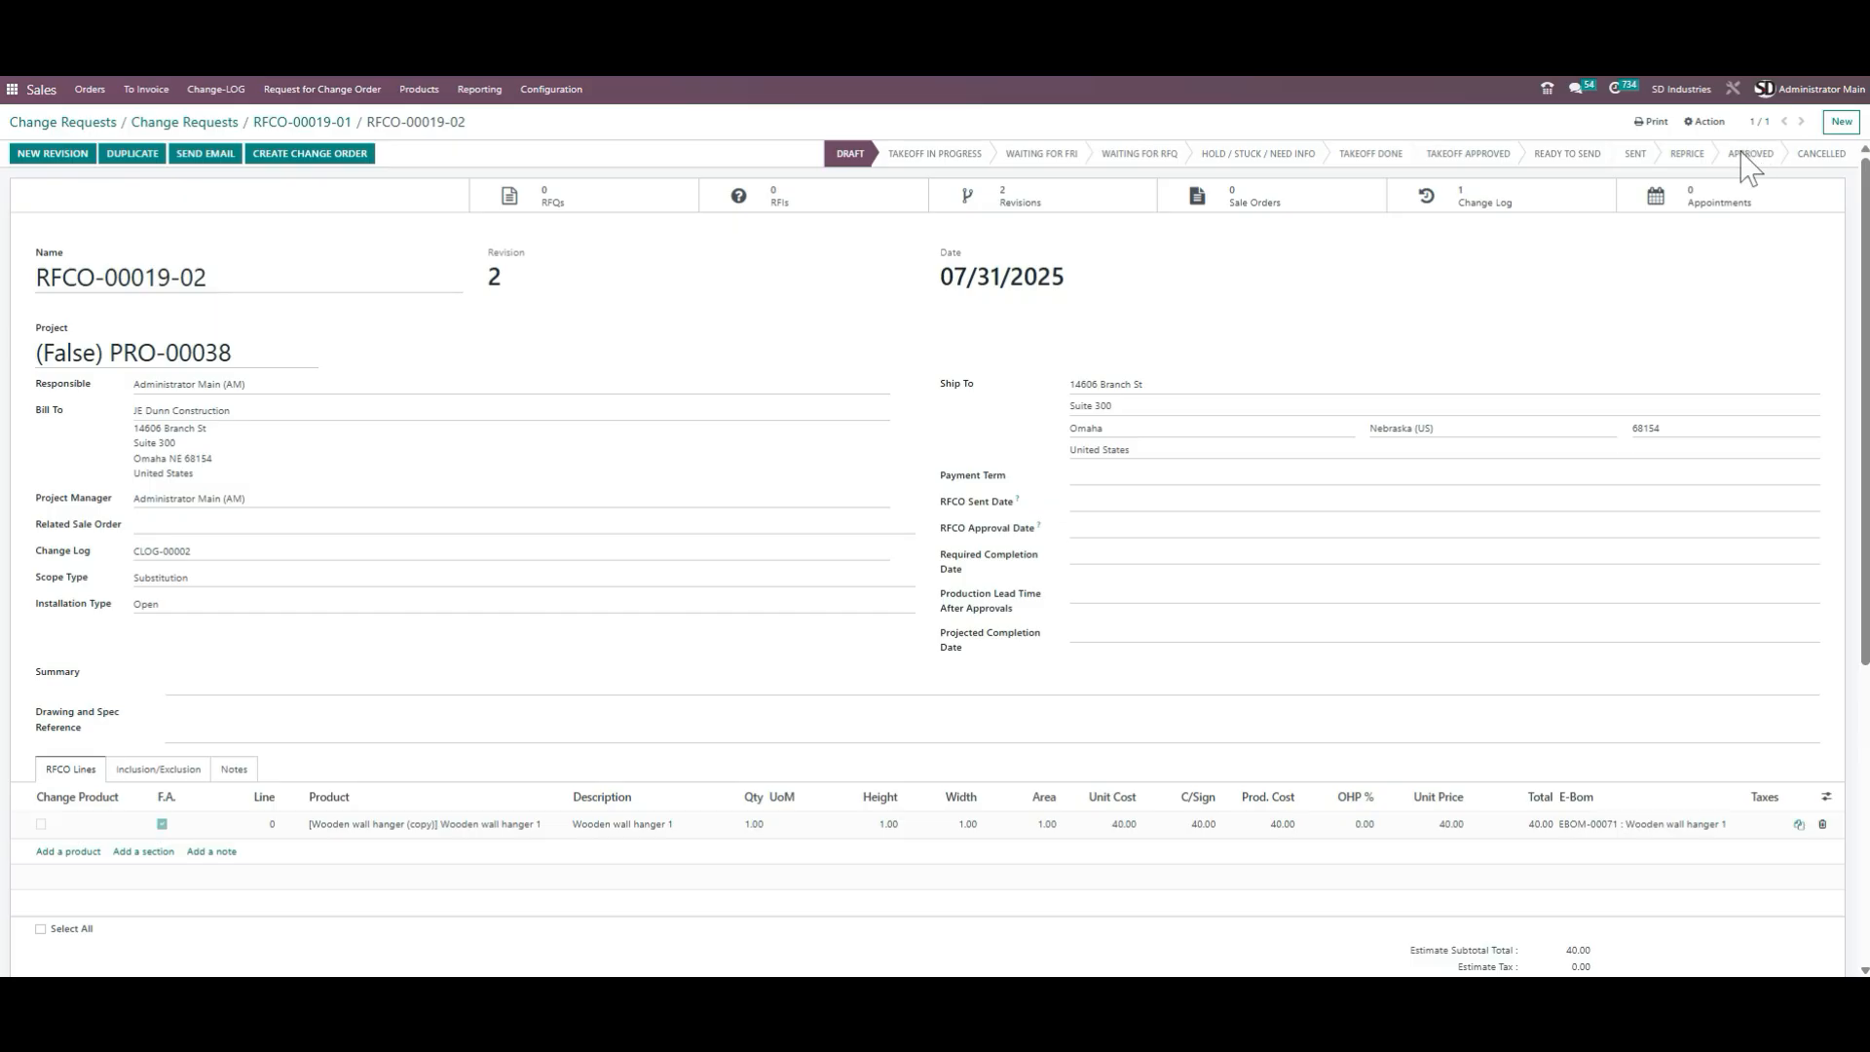
Try to create a change order from RFCO-00019-02, and set its related sale order to SO-00024 and save
left_click(334, 161)
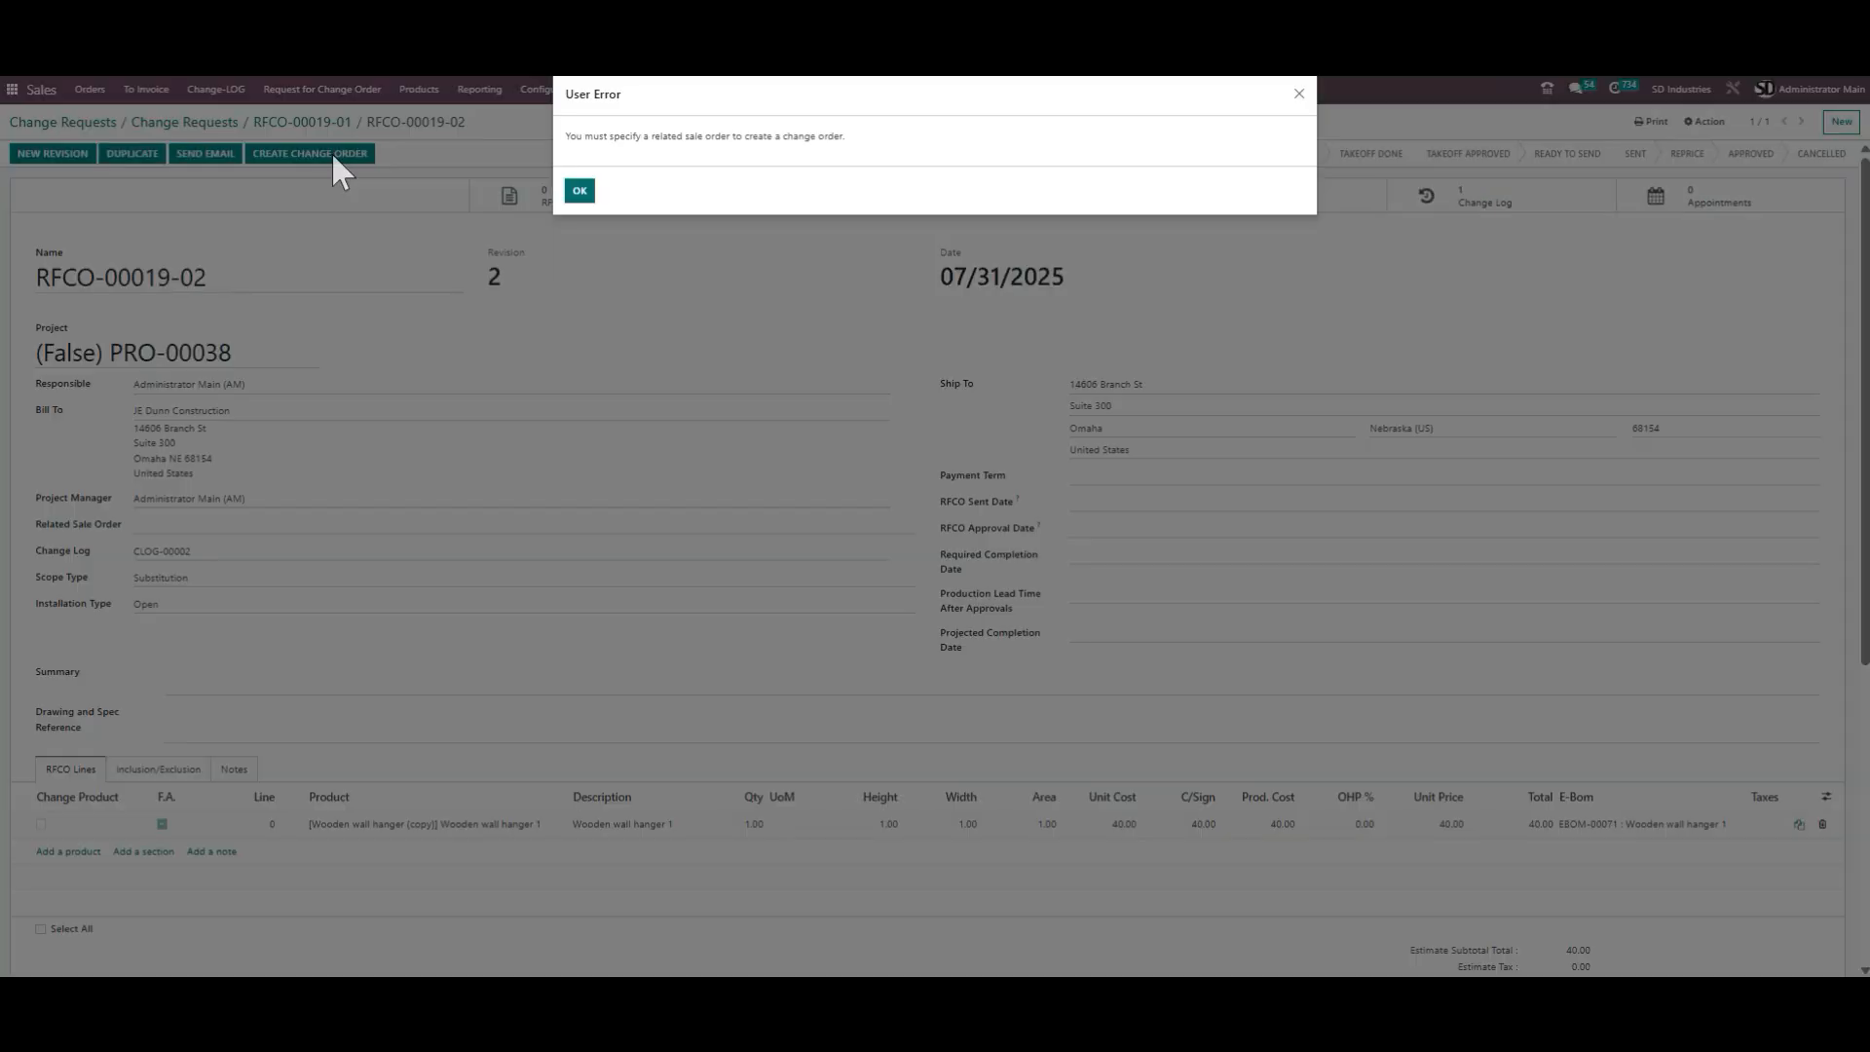
left_click(579, 192)
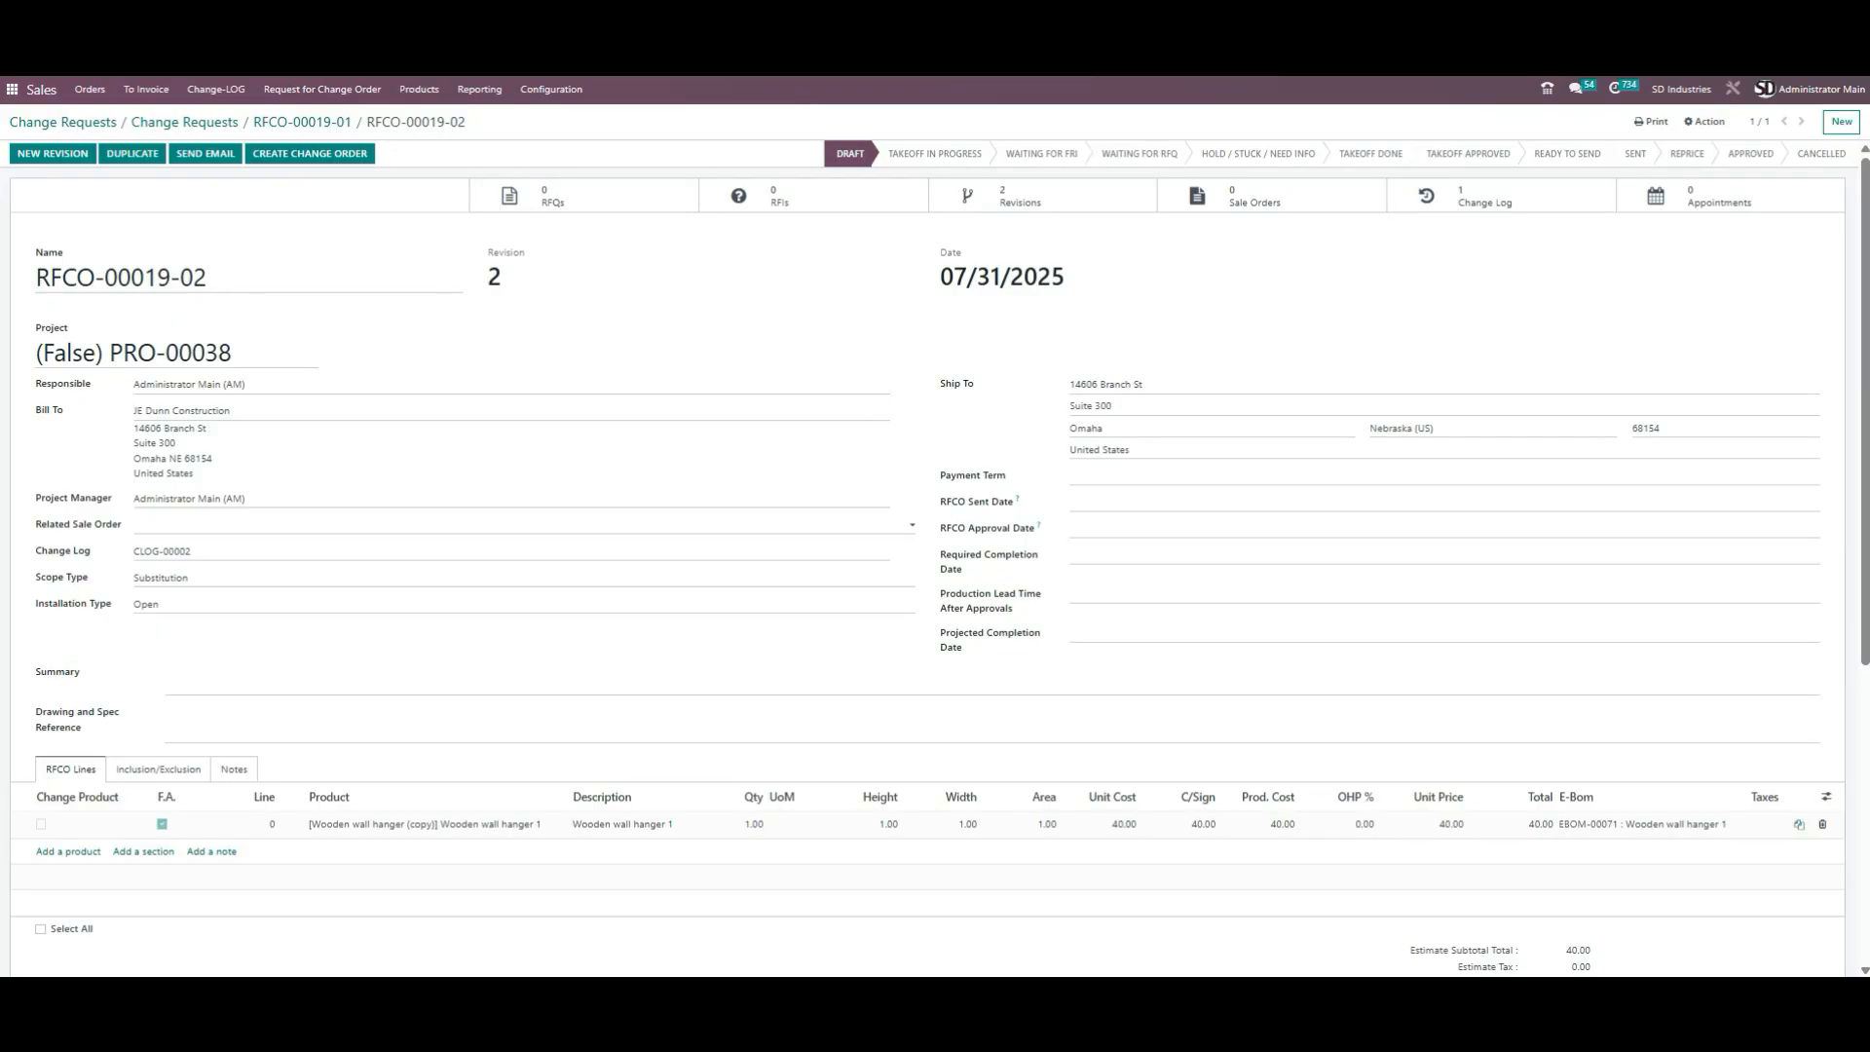
left_click(214, 524)
left_click(216, 545)
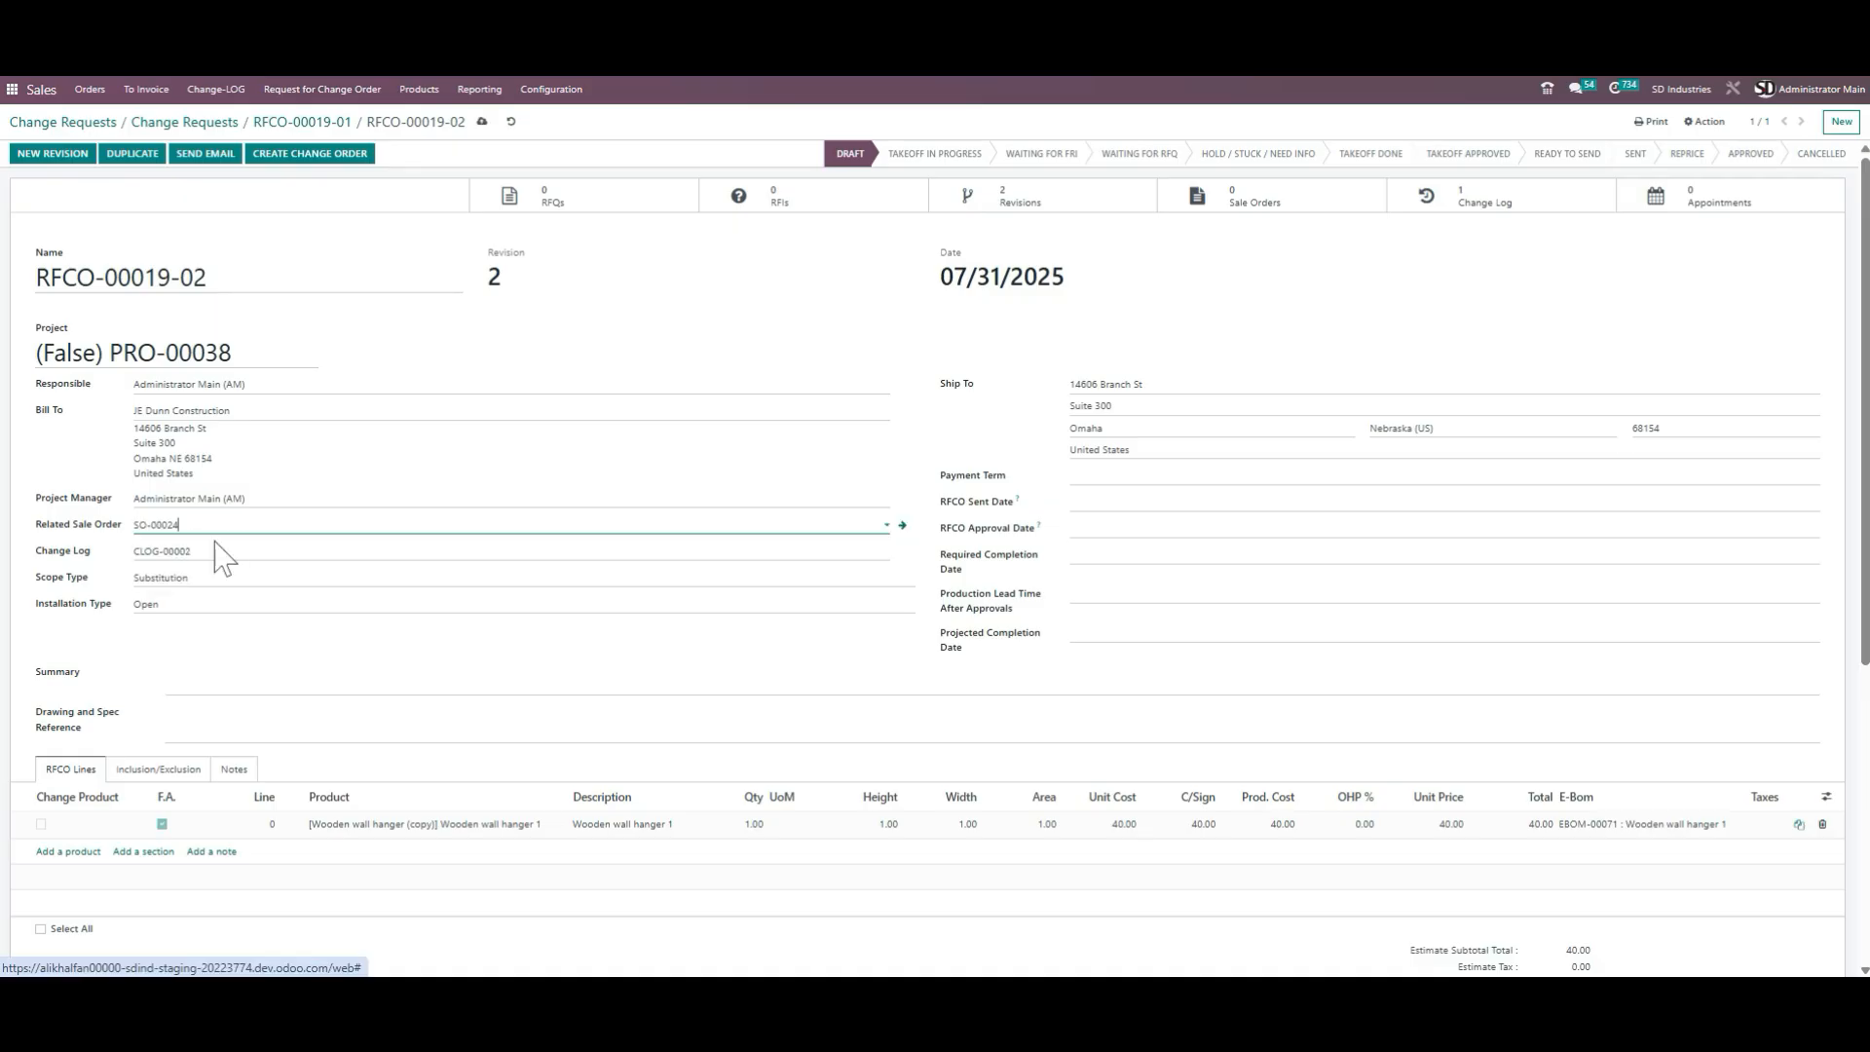
left_click(482, 122)
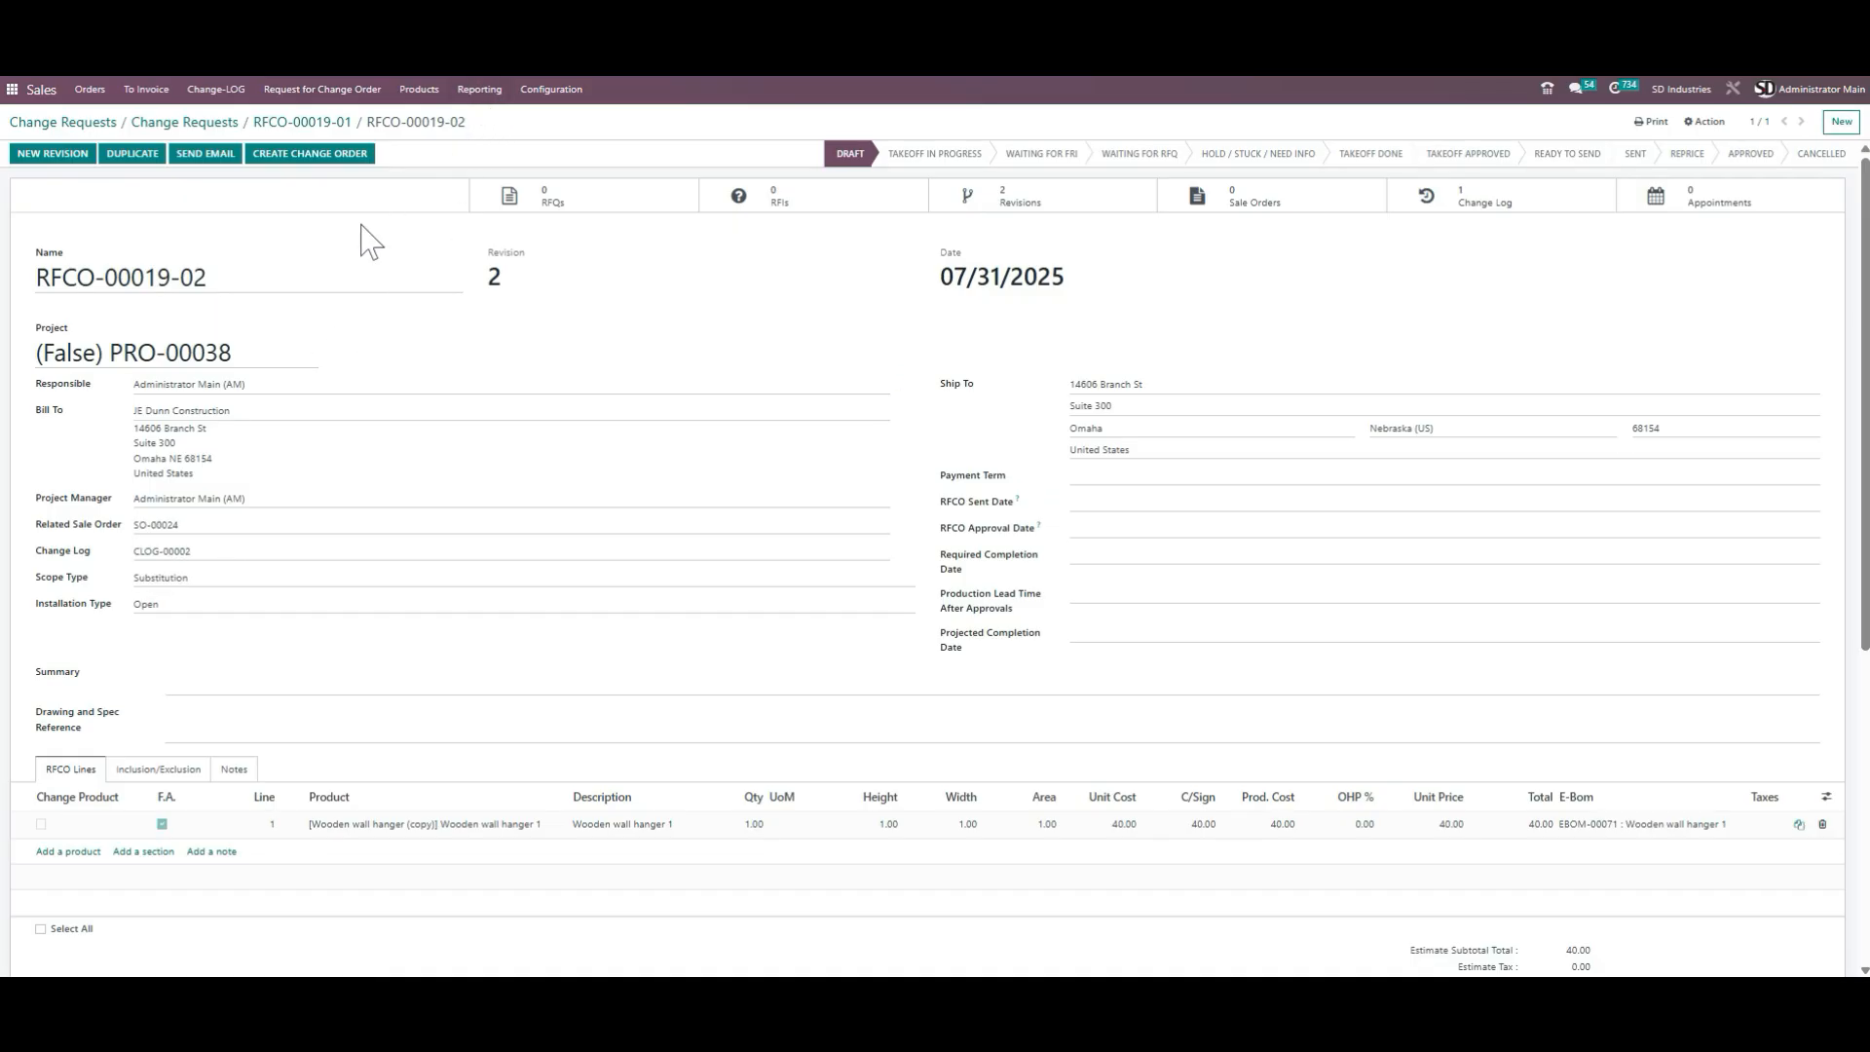
Create the change order from RFCO-00019-02, review it and confirm it
left_click(320, 156)
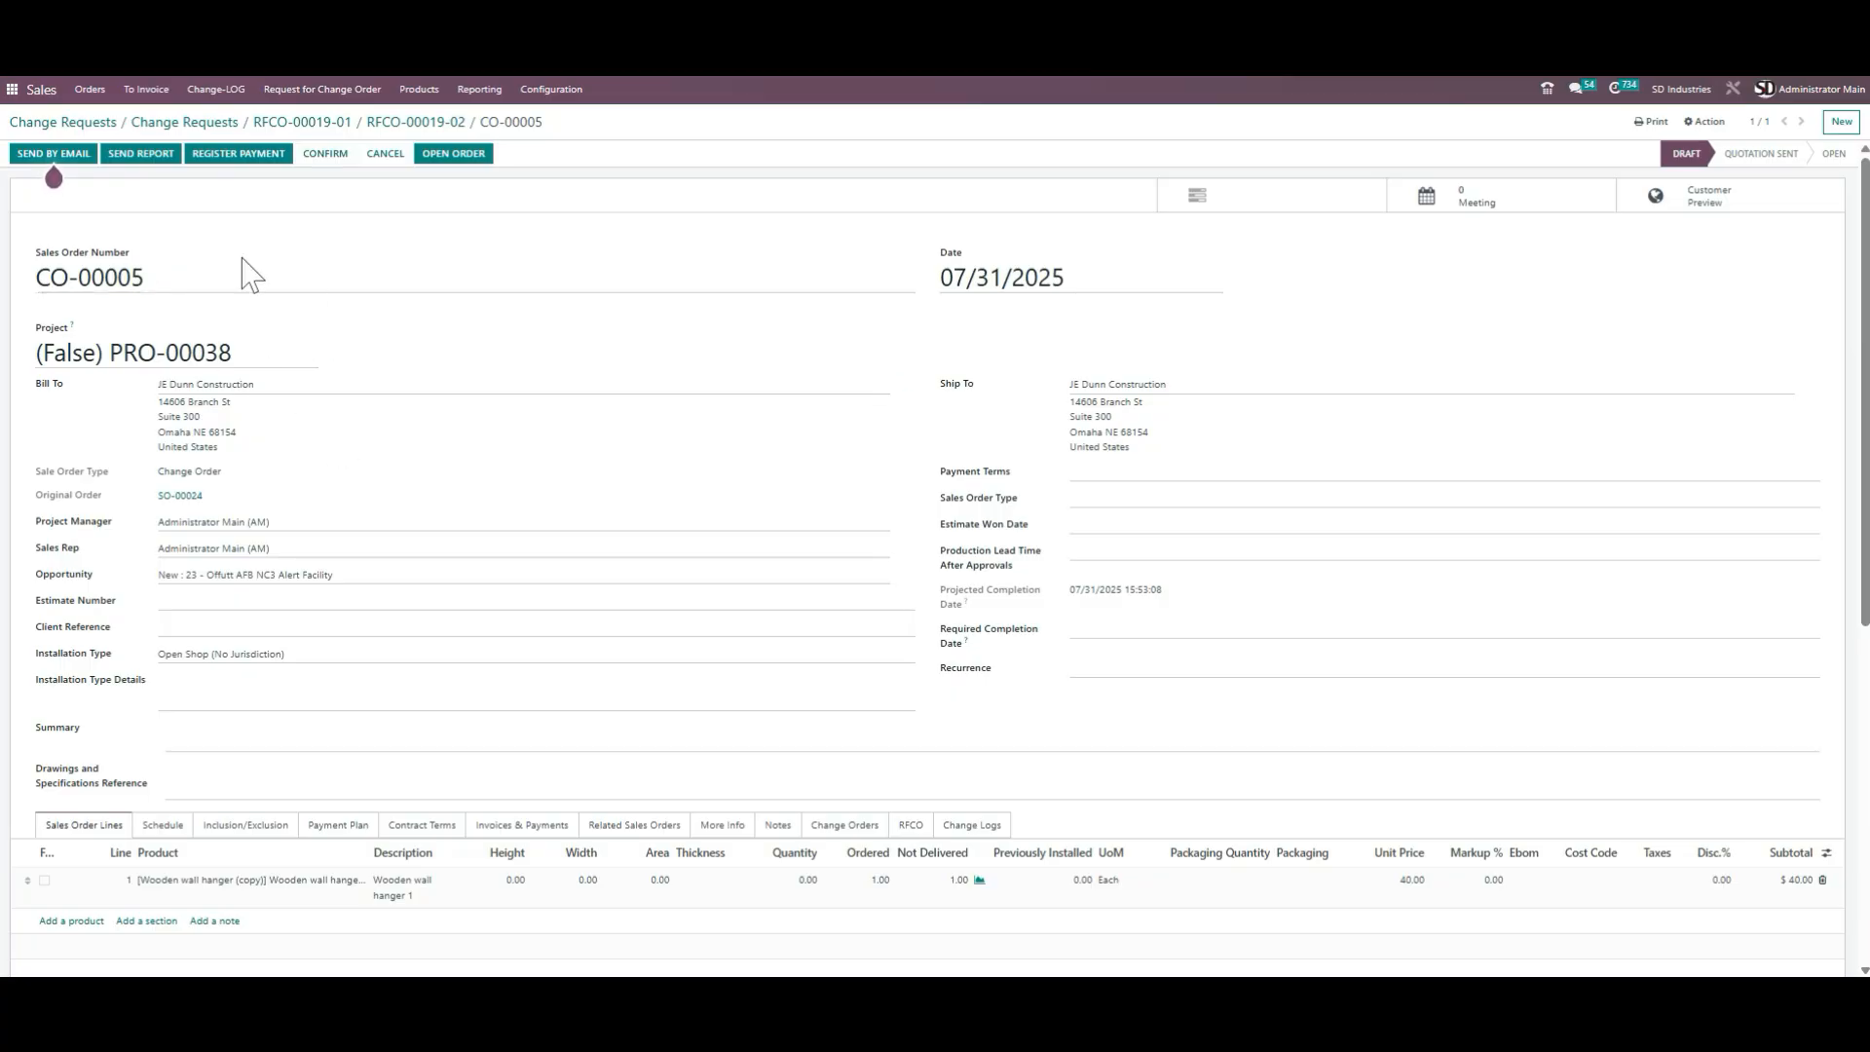
scroll(179, 633, "down", 3)
scroll(654, 467, "up", 3)
left_click(325, 153)
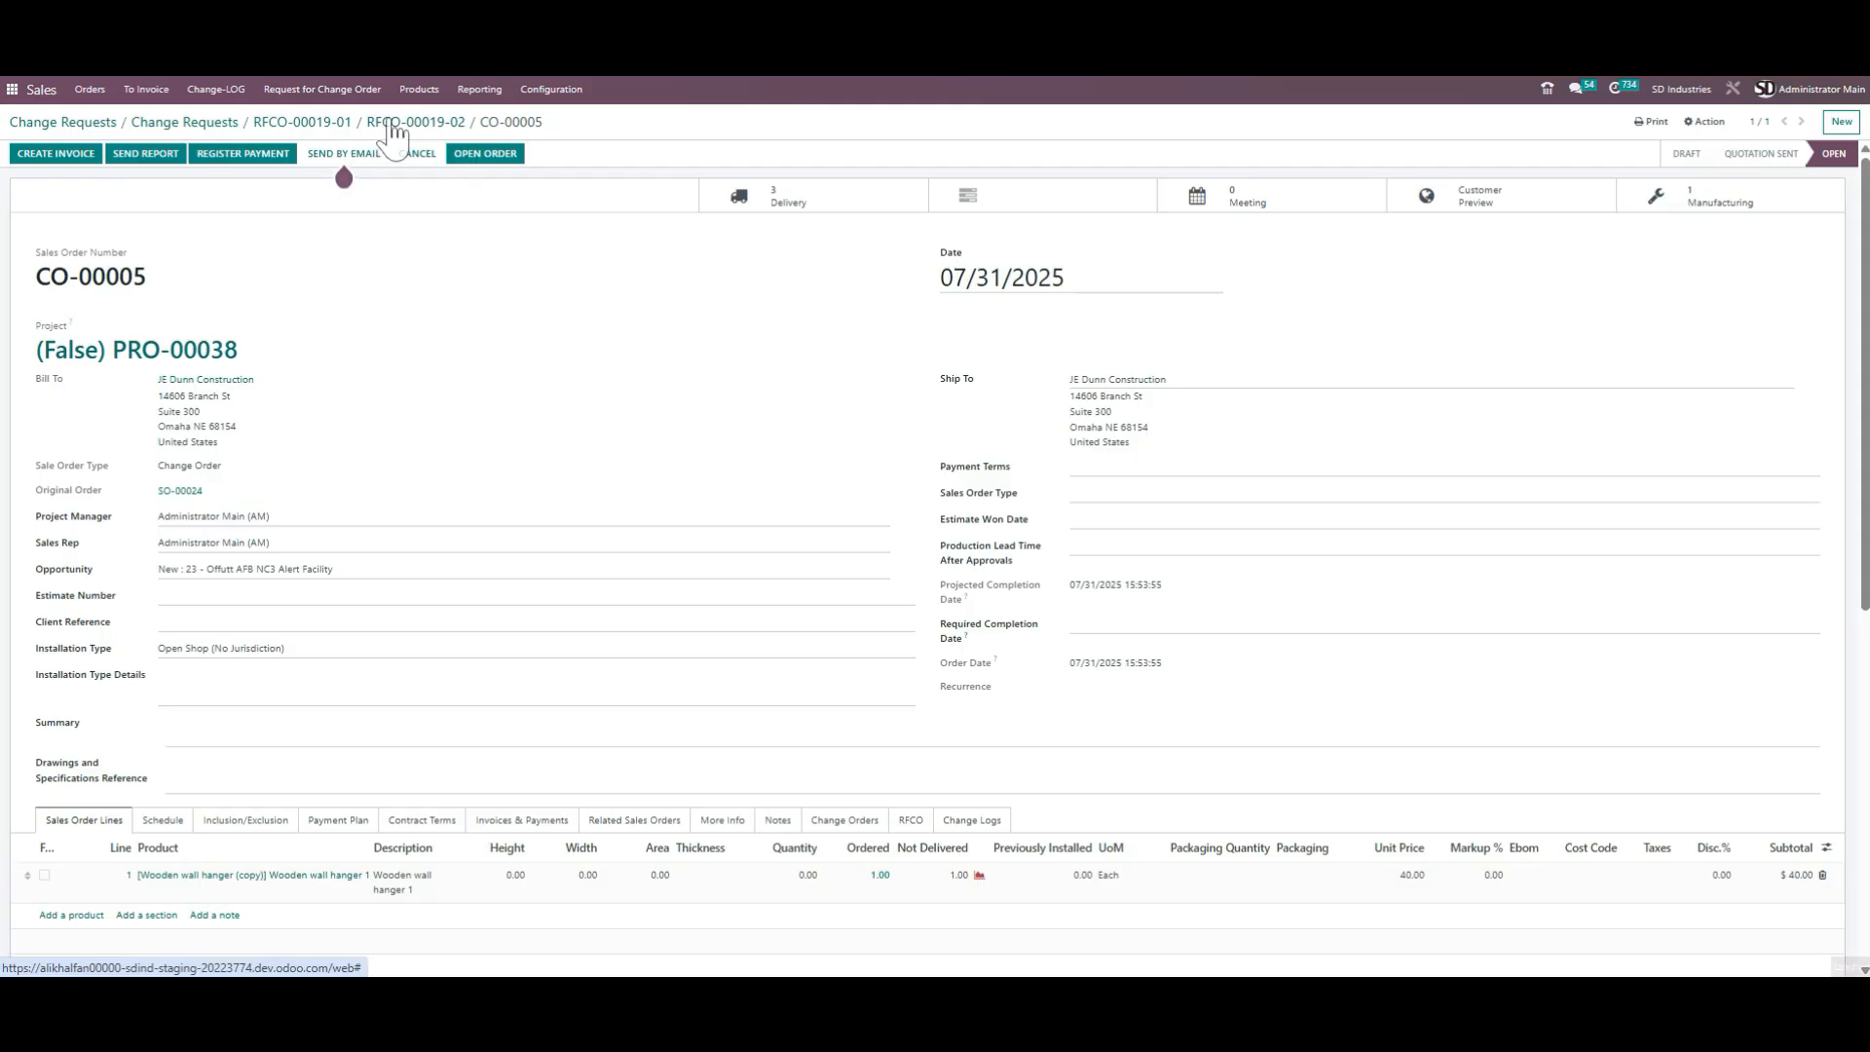
Check the sale orders linked to RFCO-00019-02 and review the details of its project PRO-00038
left_click(393, 123)
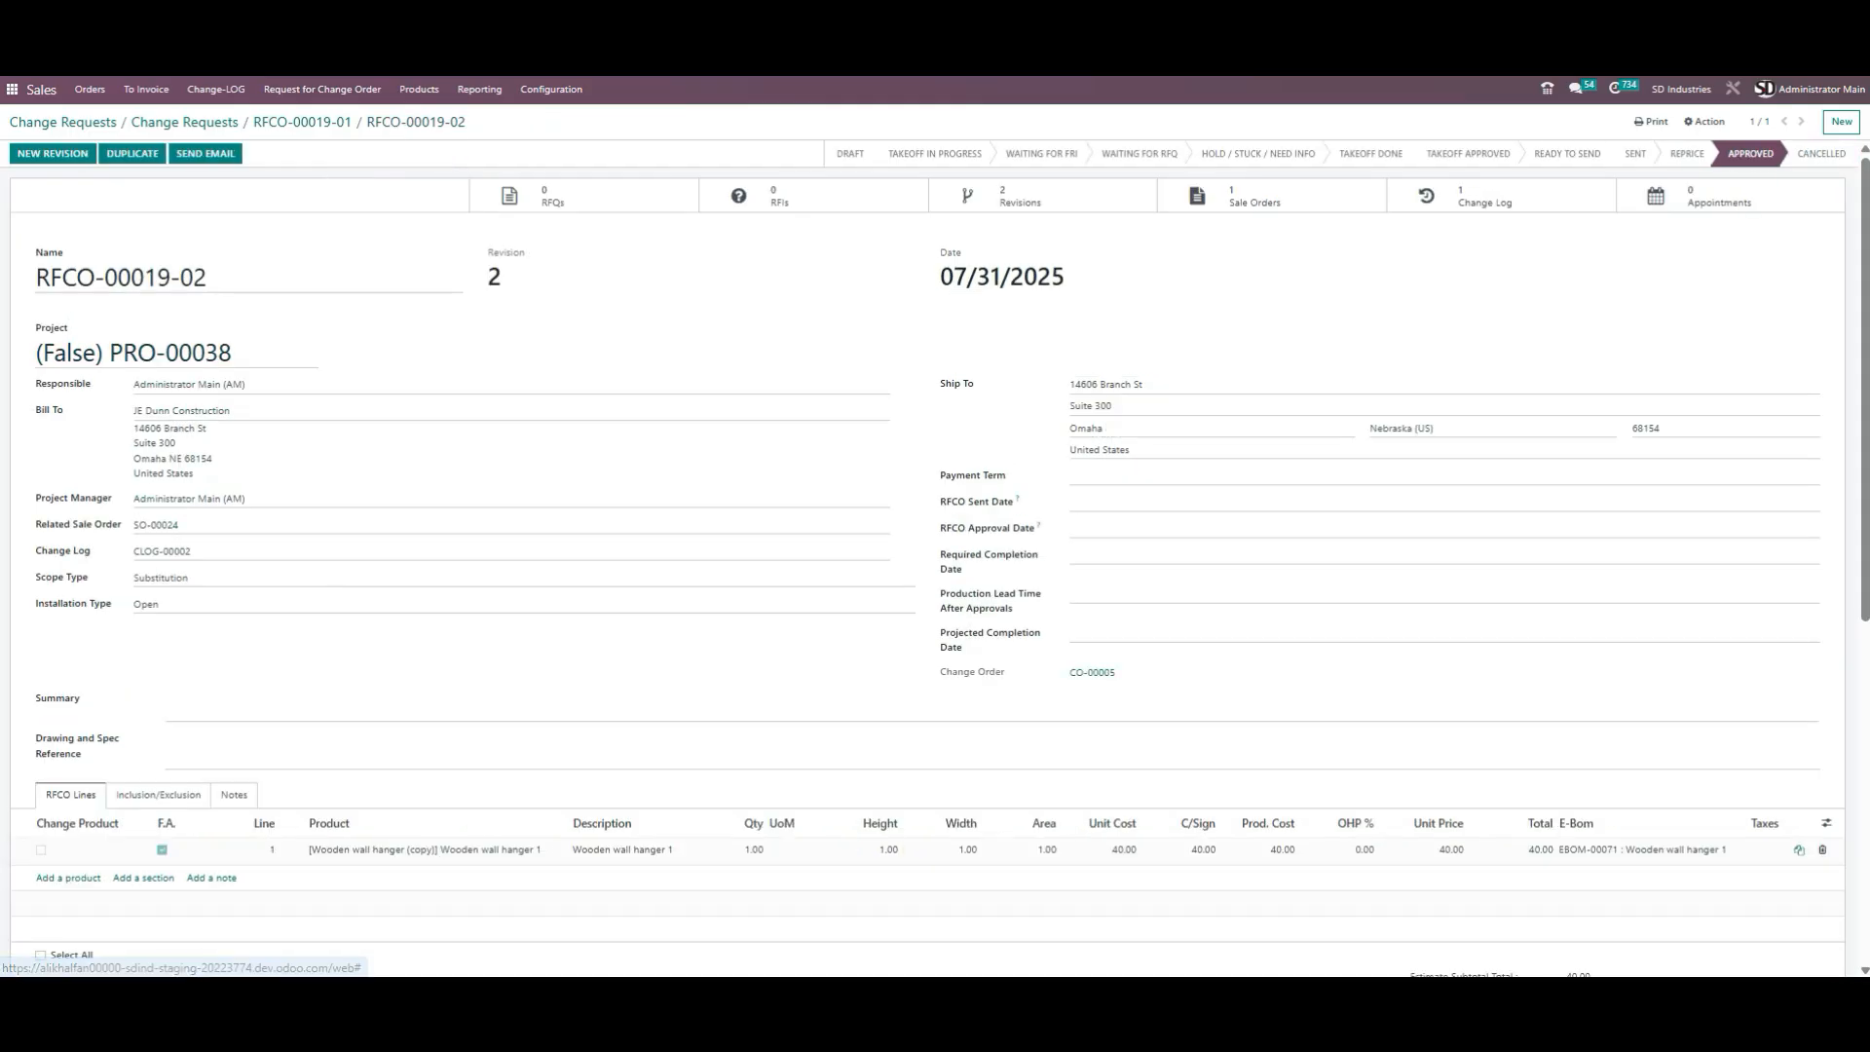
left_click(1293, 229)
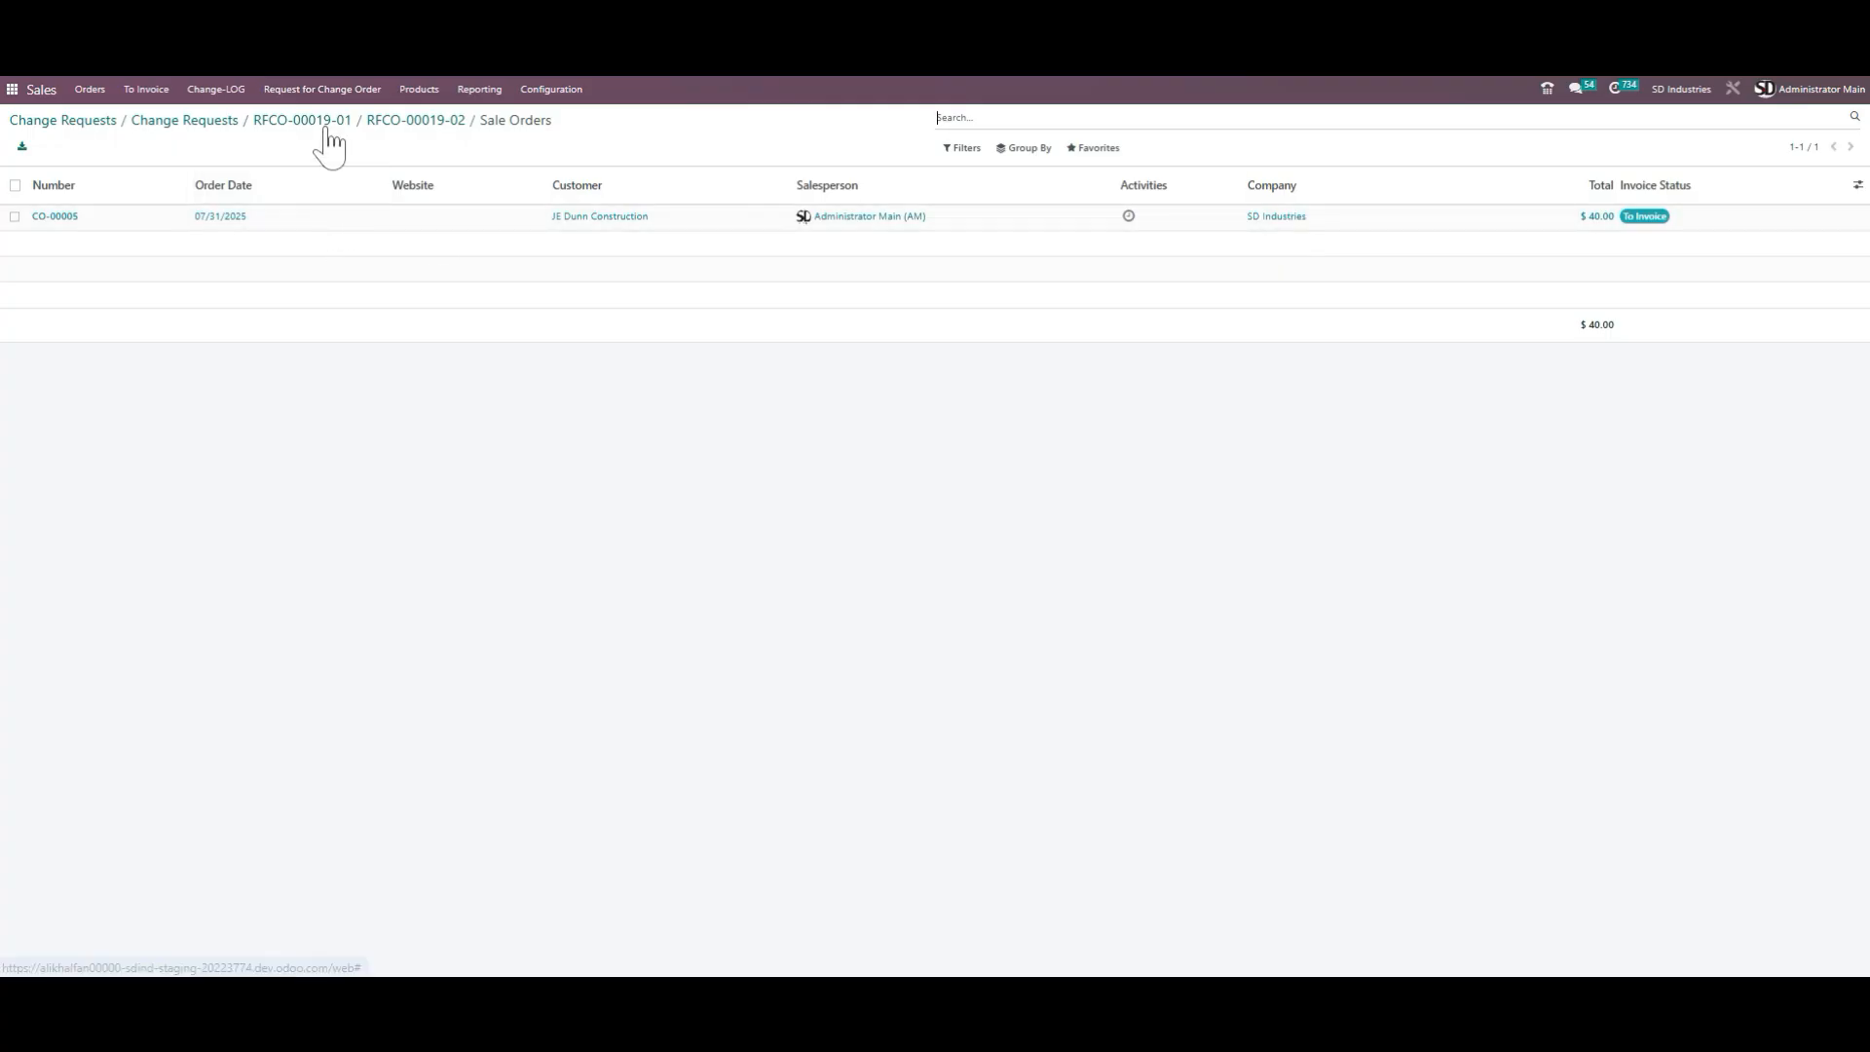
left_click(440, 121)
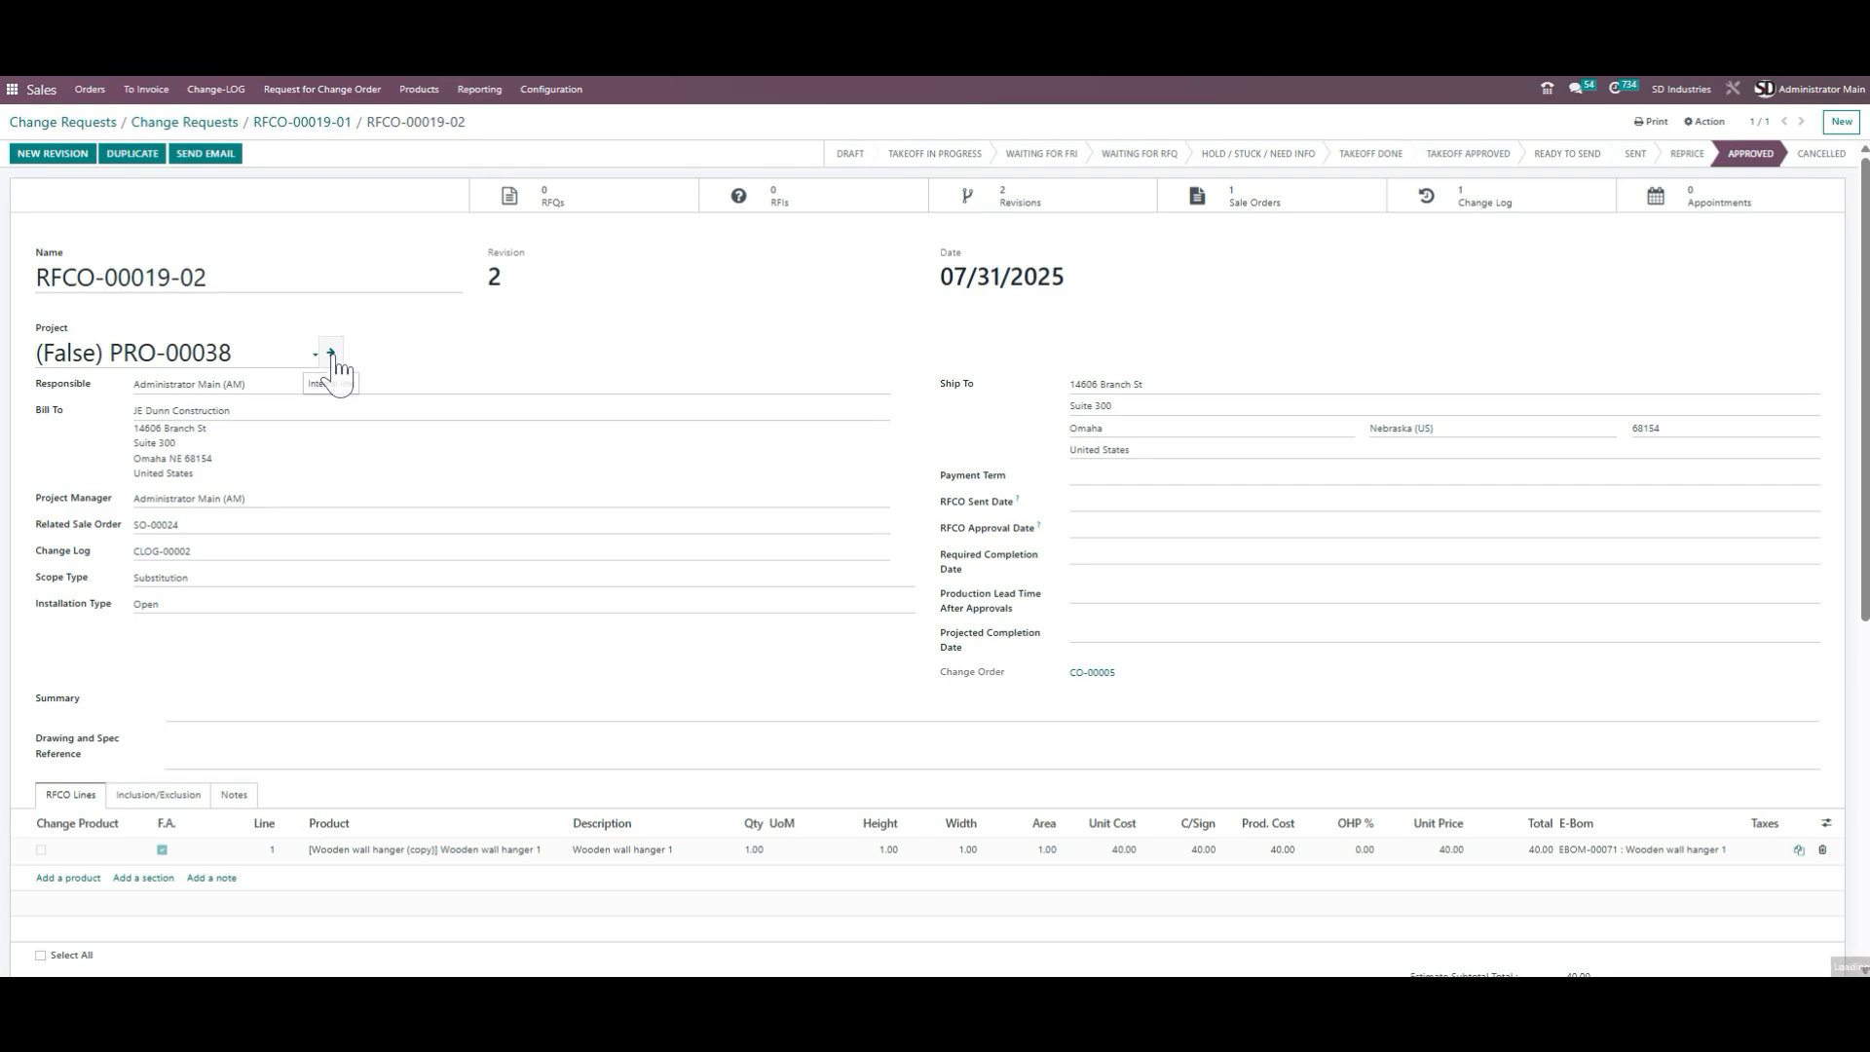
left_click(331, 353)
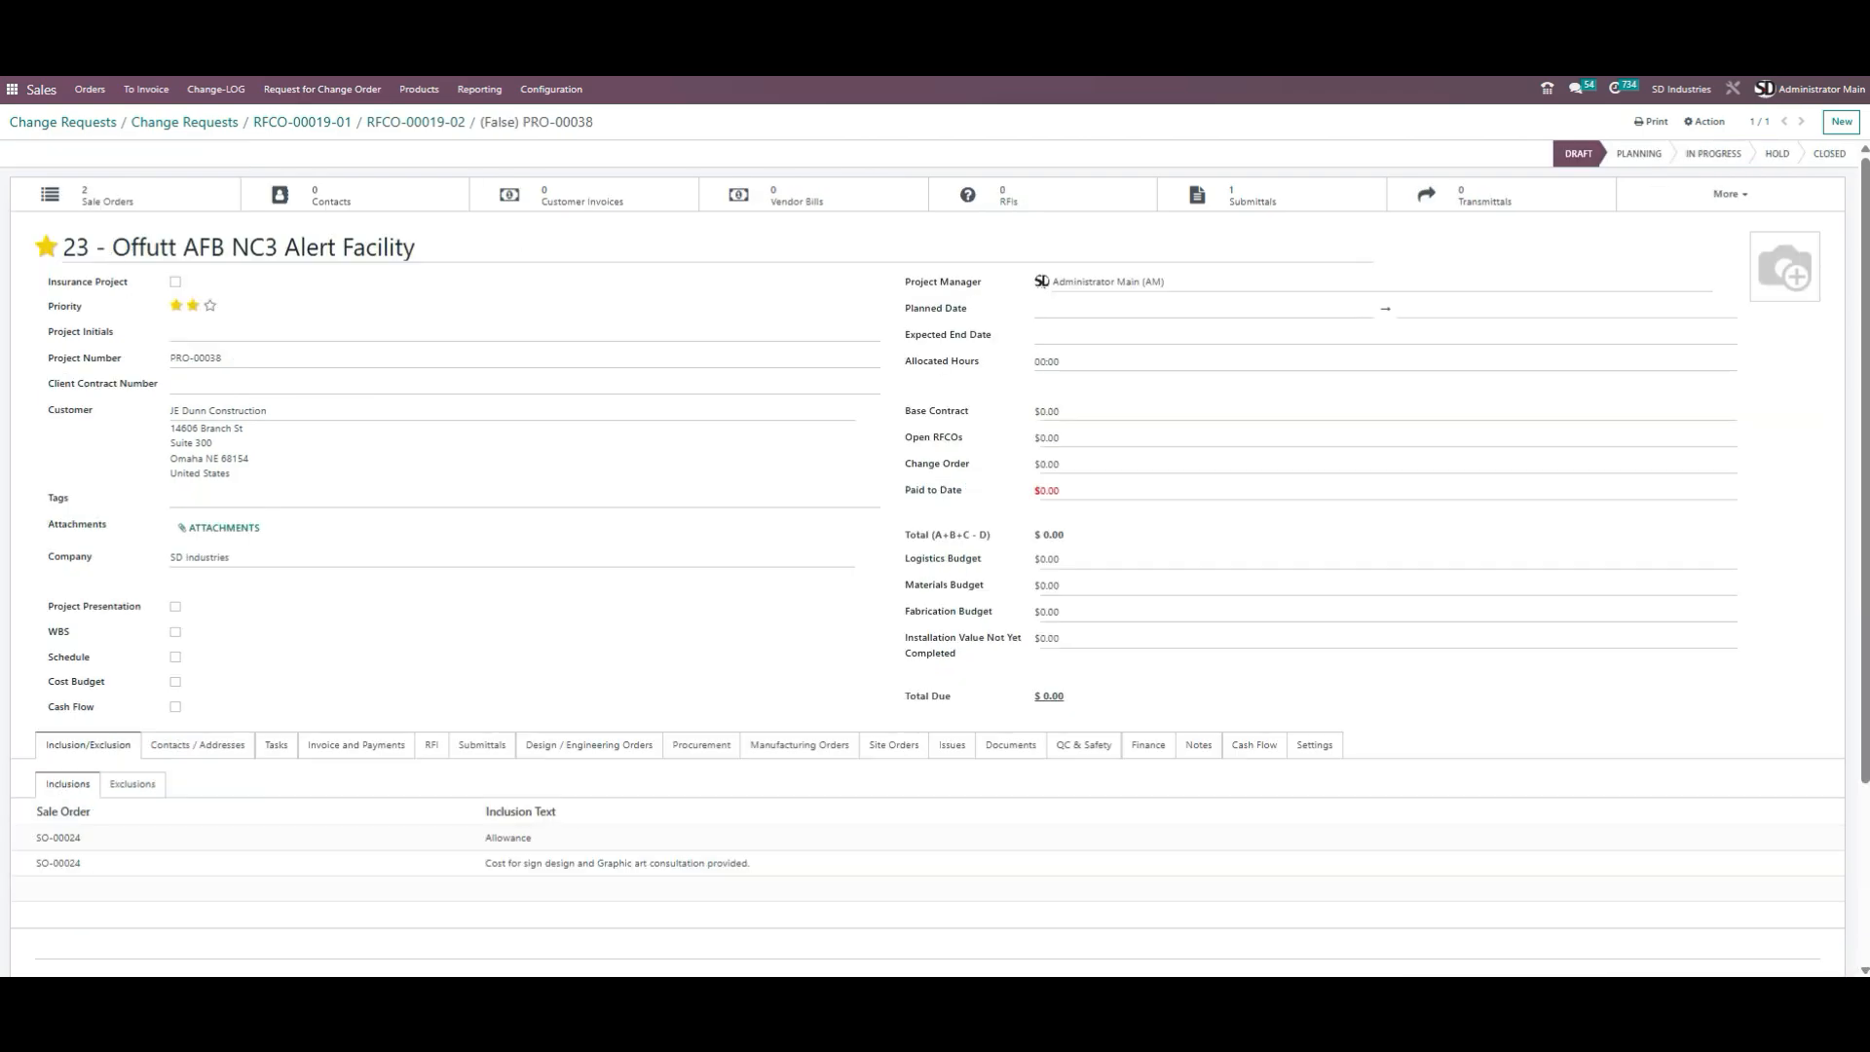
scroll(292, 522, "down", 2)
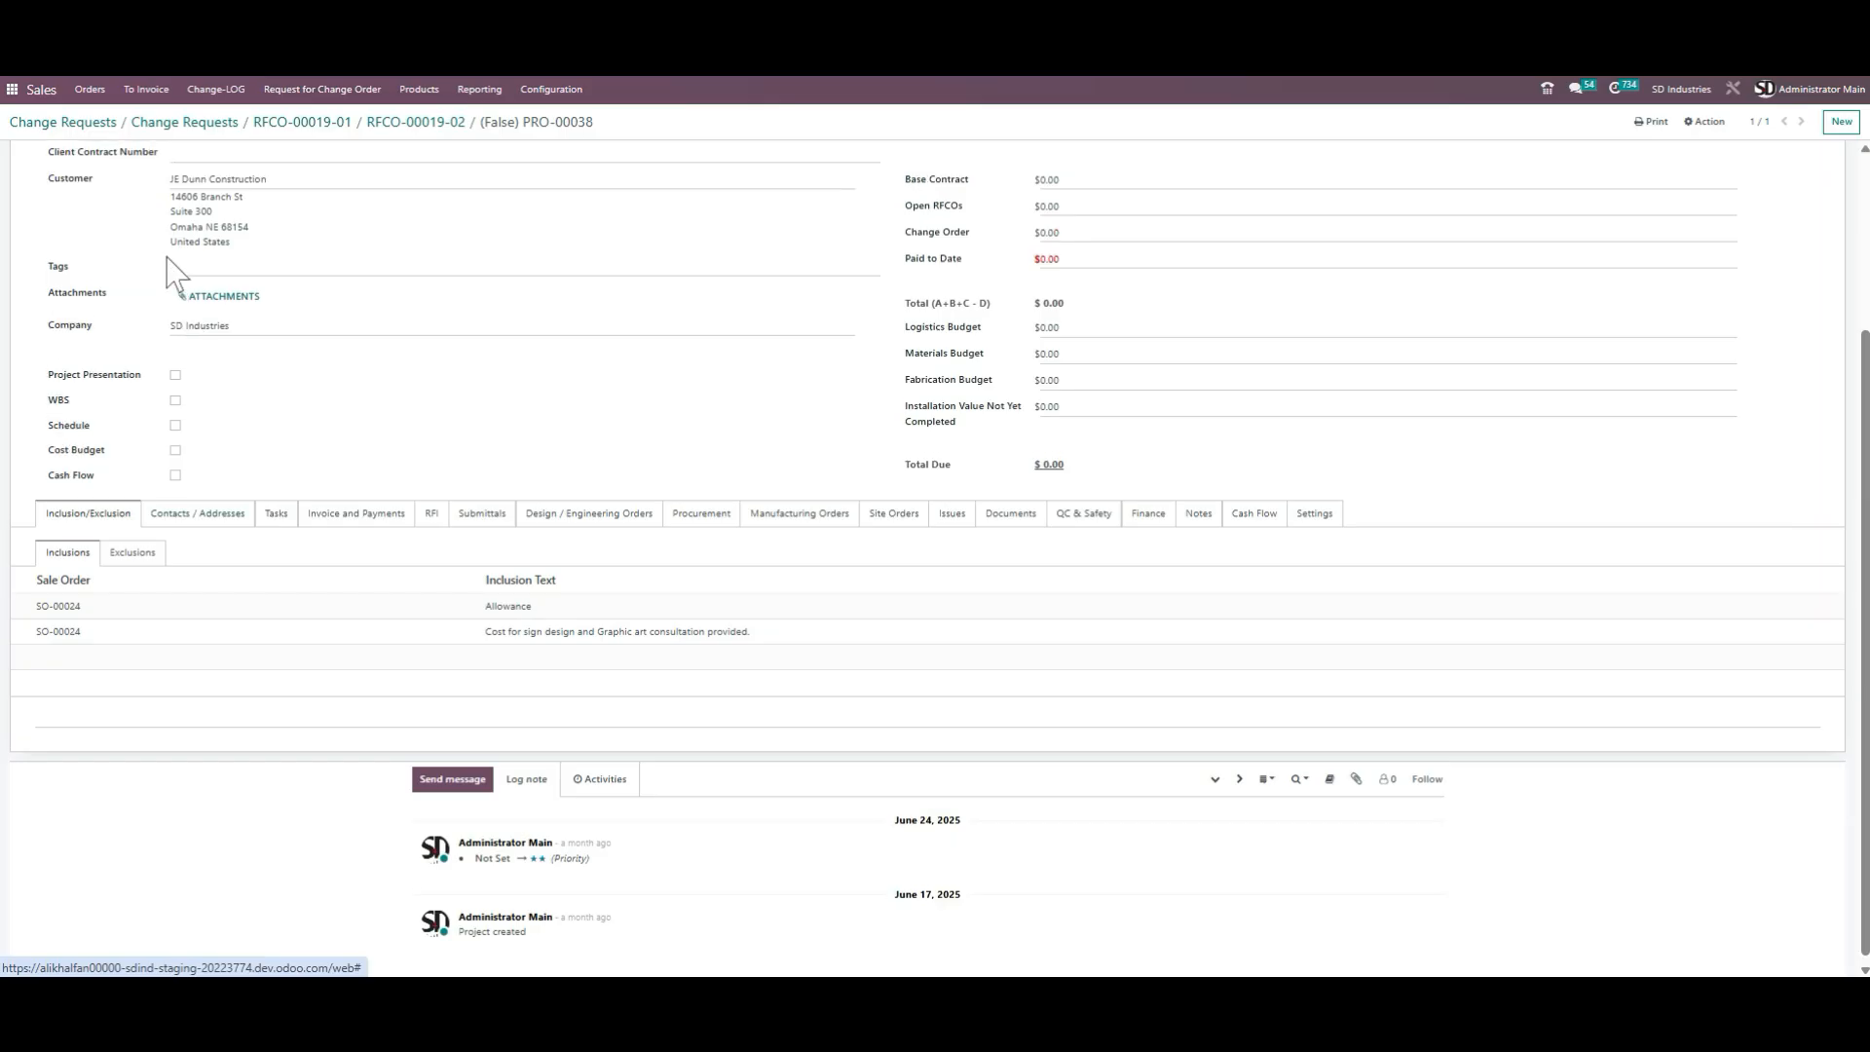
scroll(172, 265, "up", 3)
left_click(87, 123)
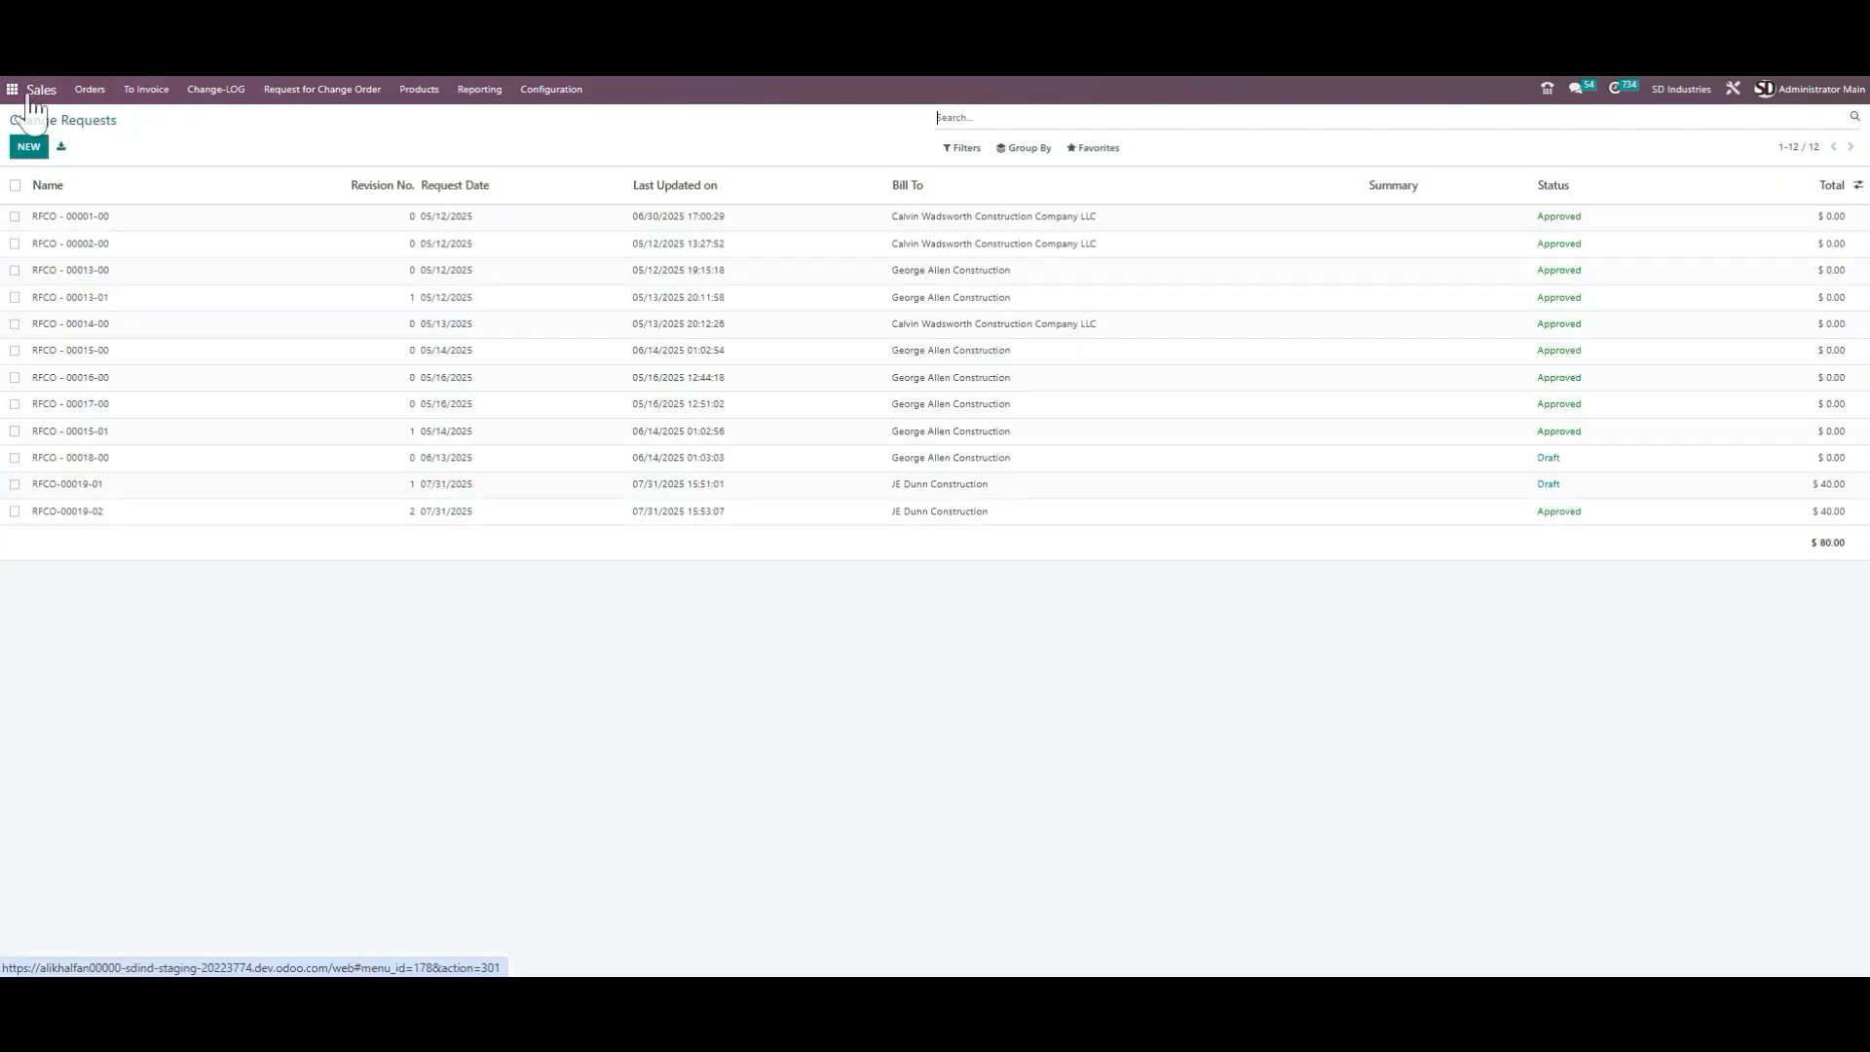
Open project PRO-00038 from change order CO-00005 and check the project's sale orders
left_click(12, 88)
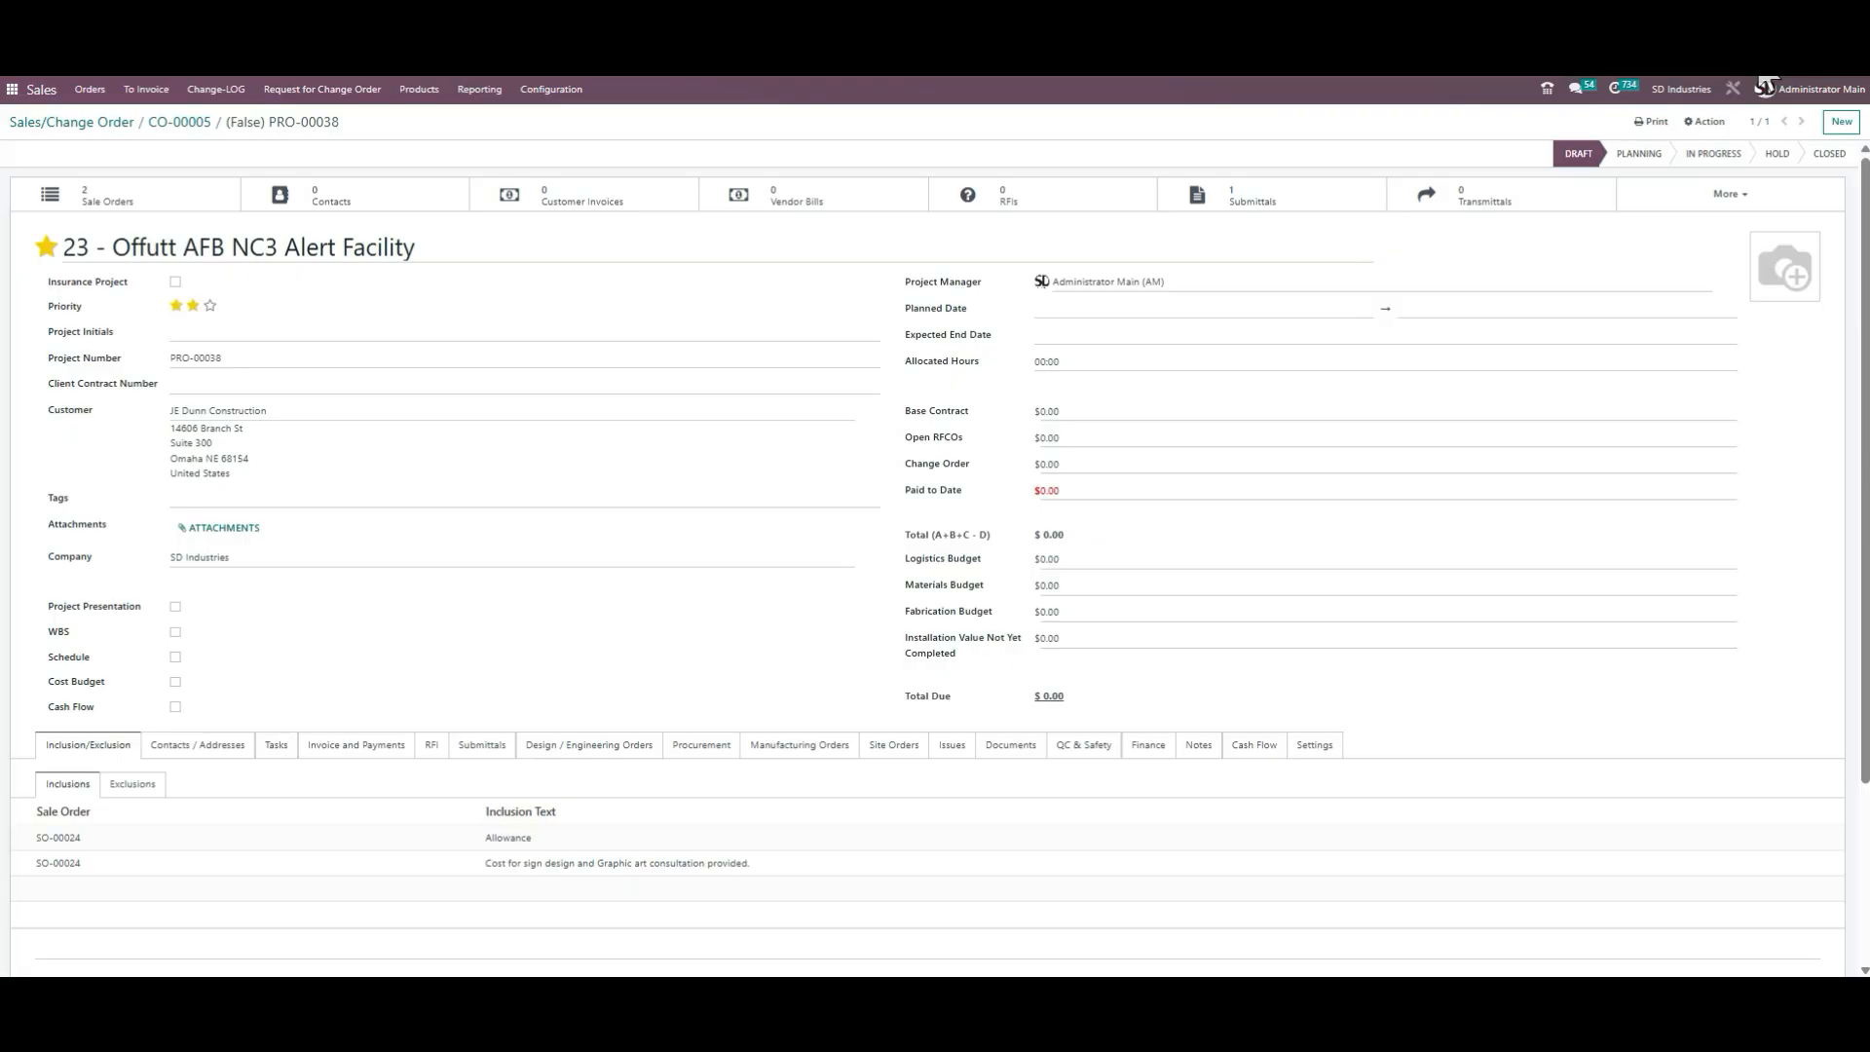
left_click(137, 200)
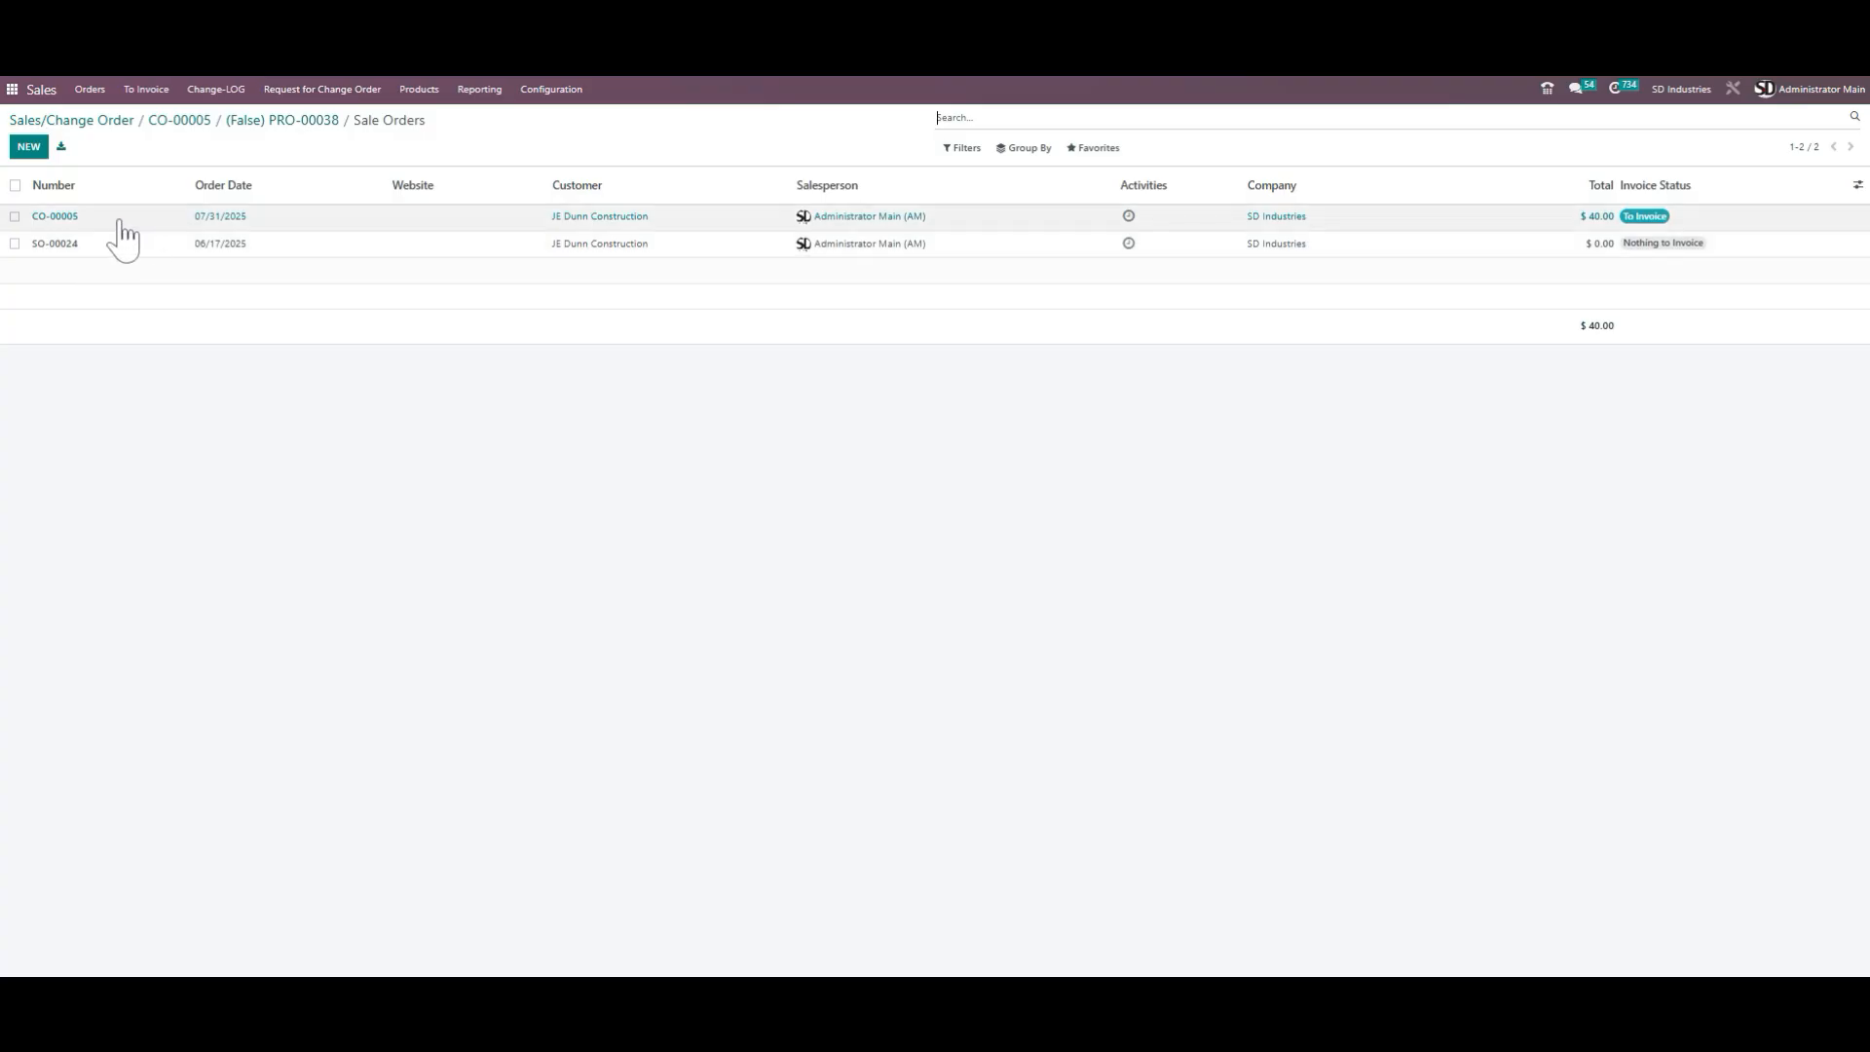
left_click(293, 122)
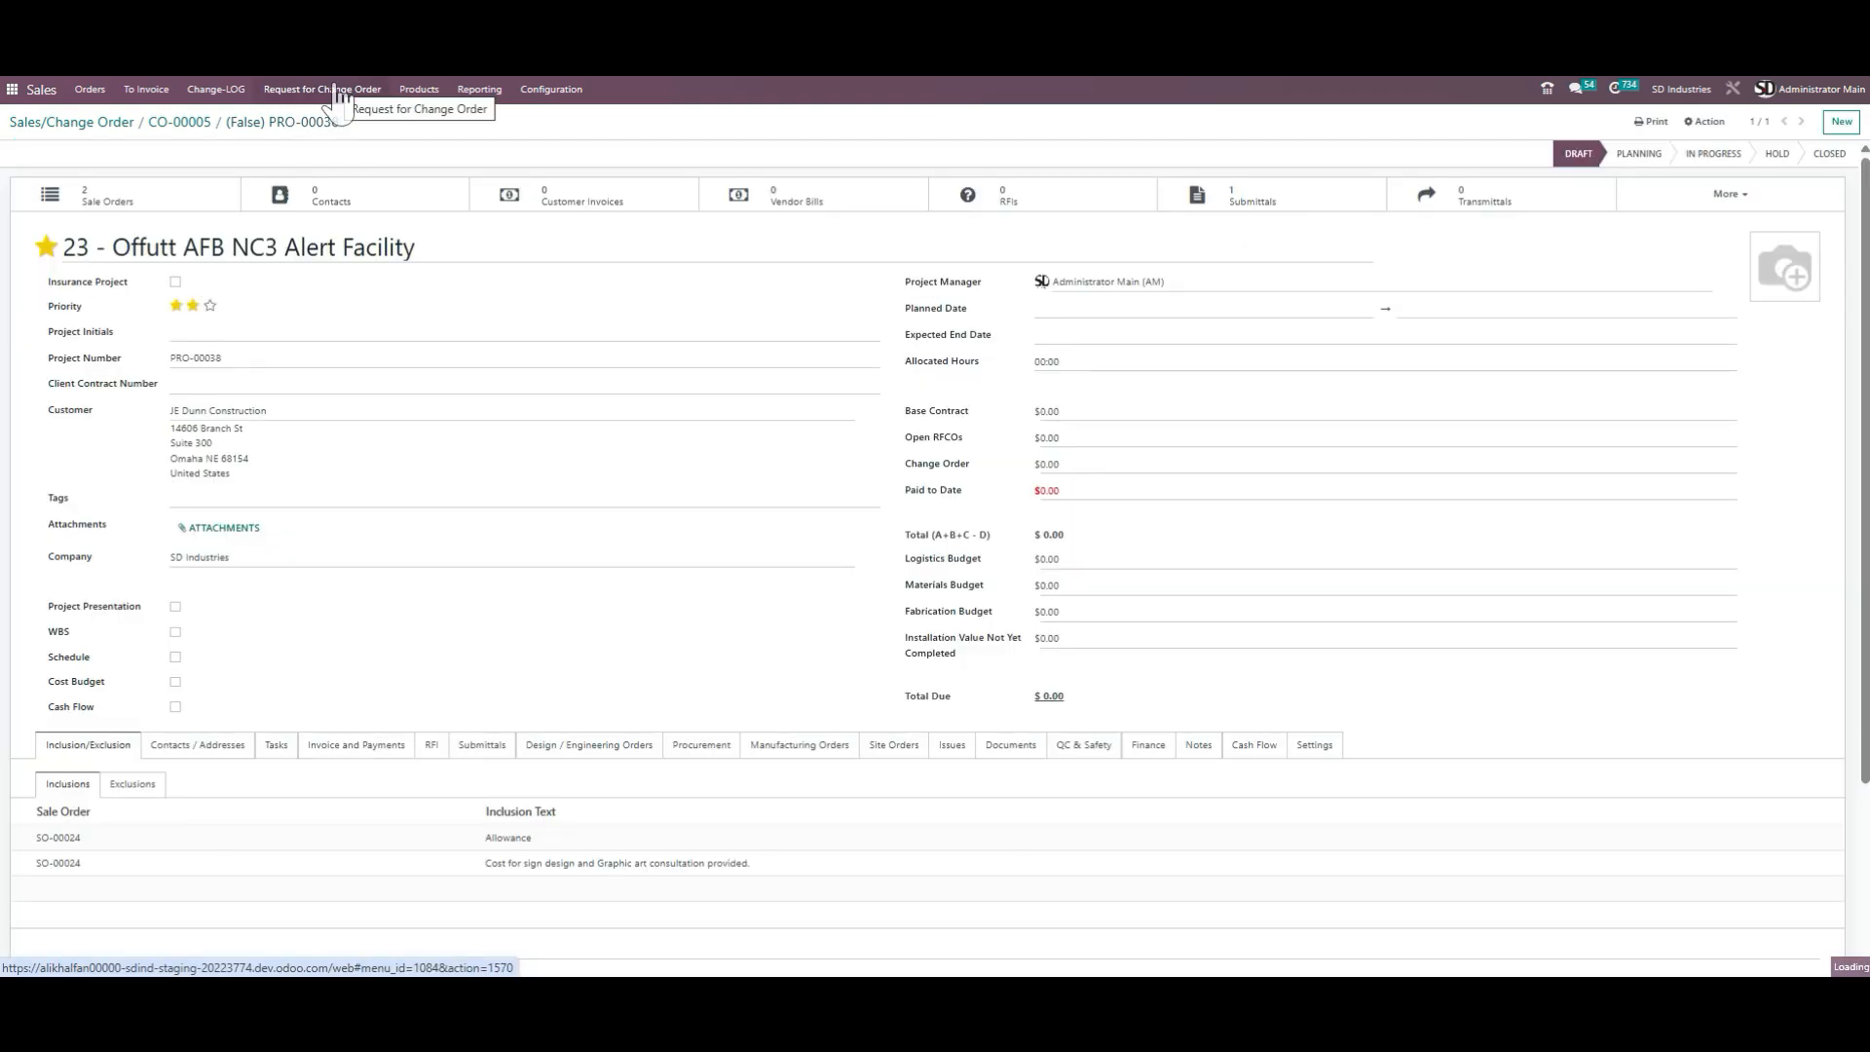
Review the lists of change requests and change logs, ending on the change requests
left_click(347, 93)
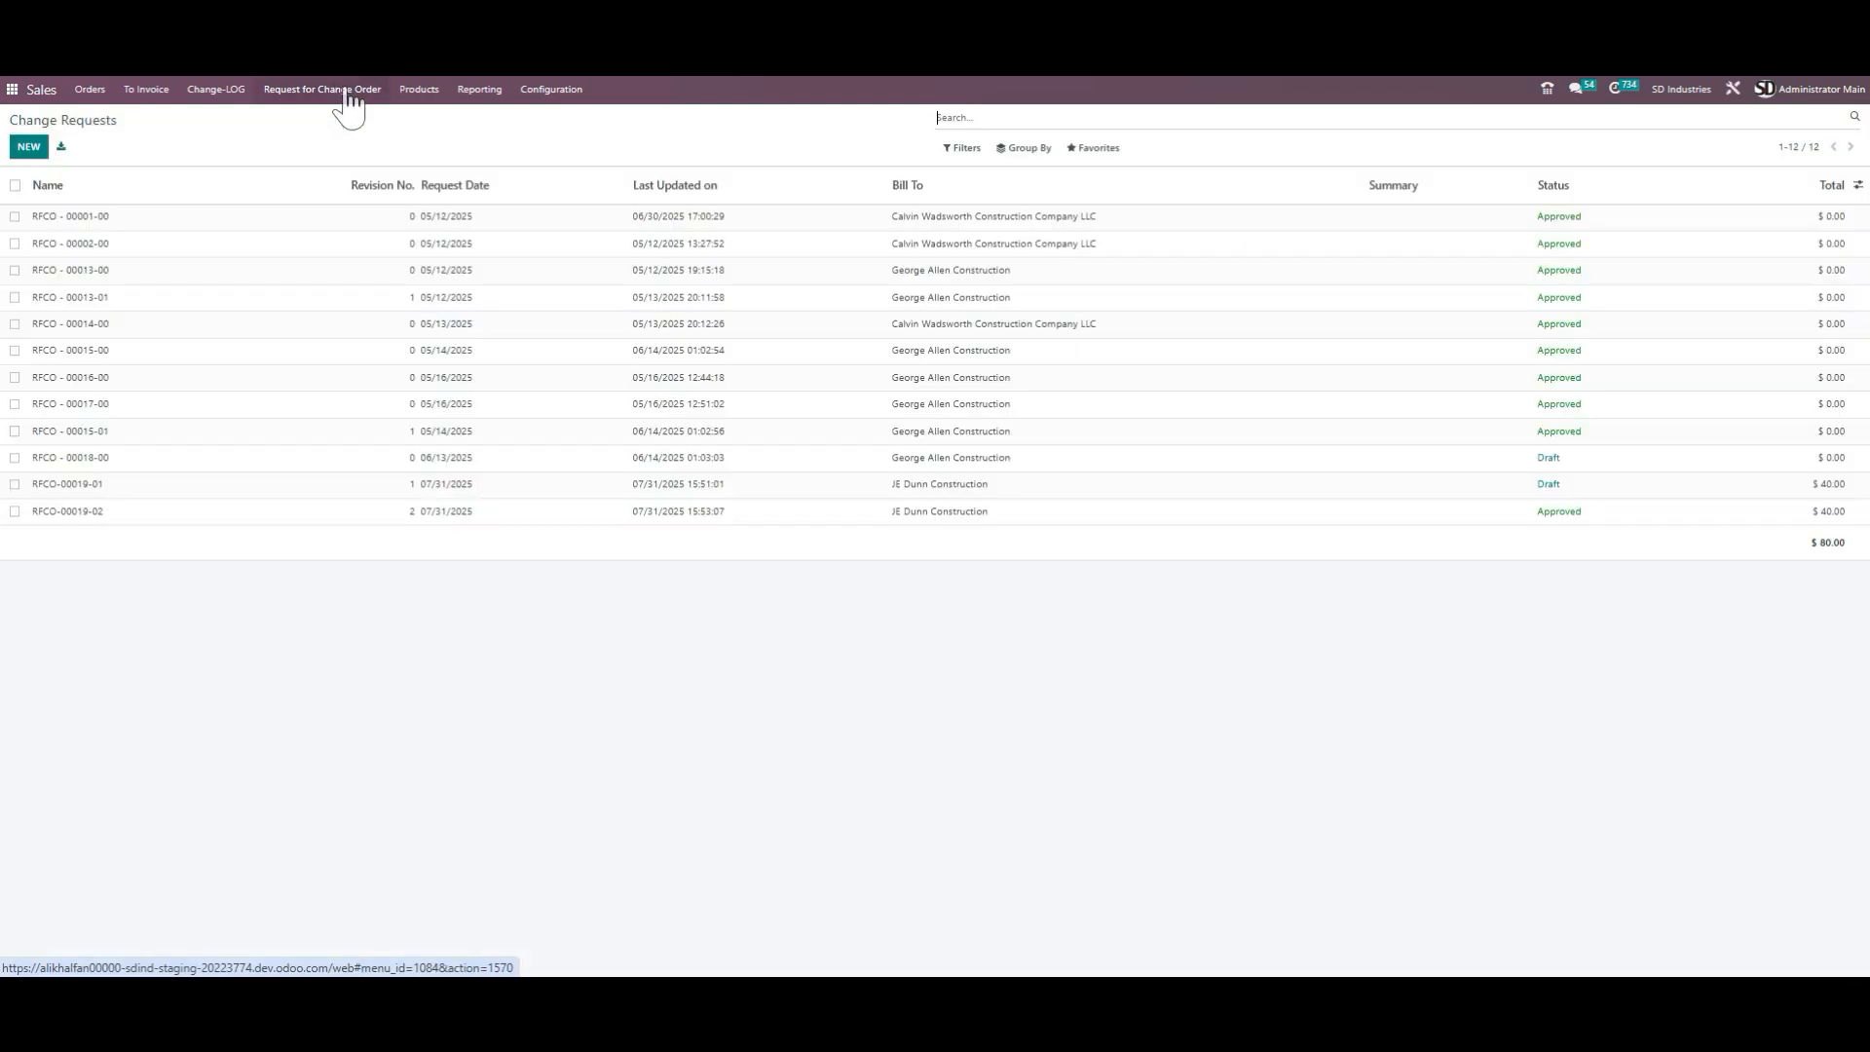
left_click(231, 93)
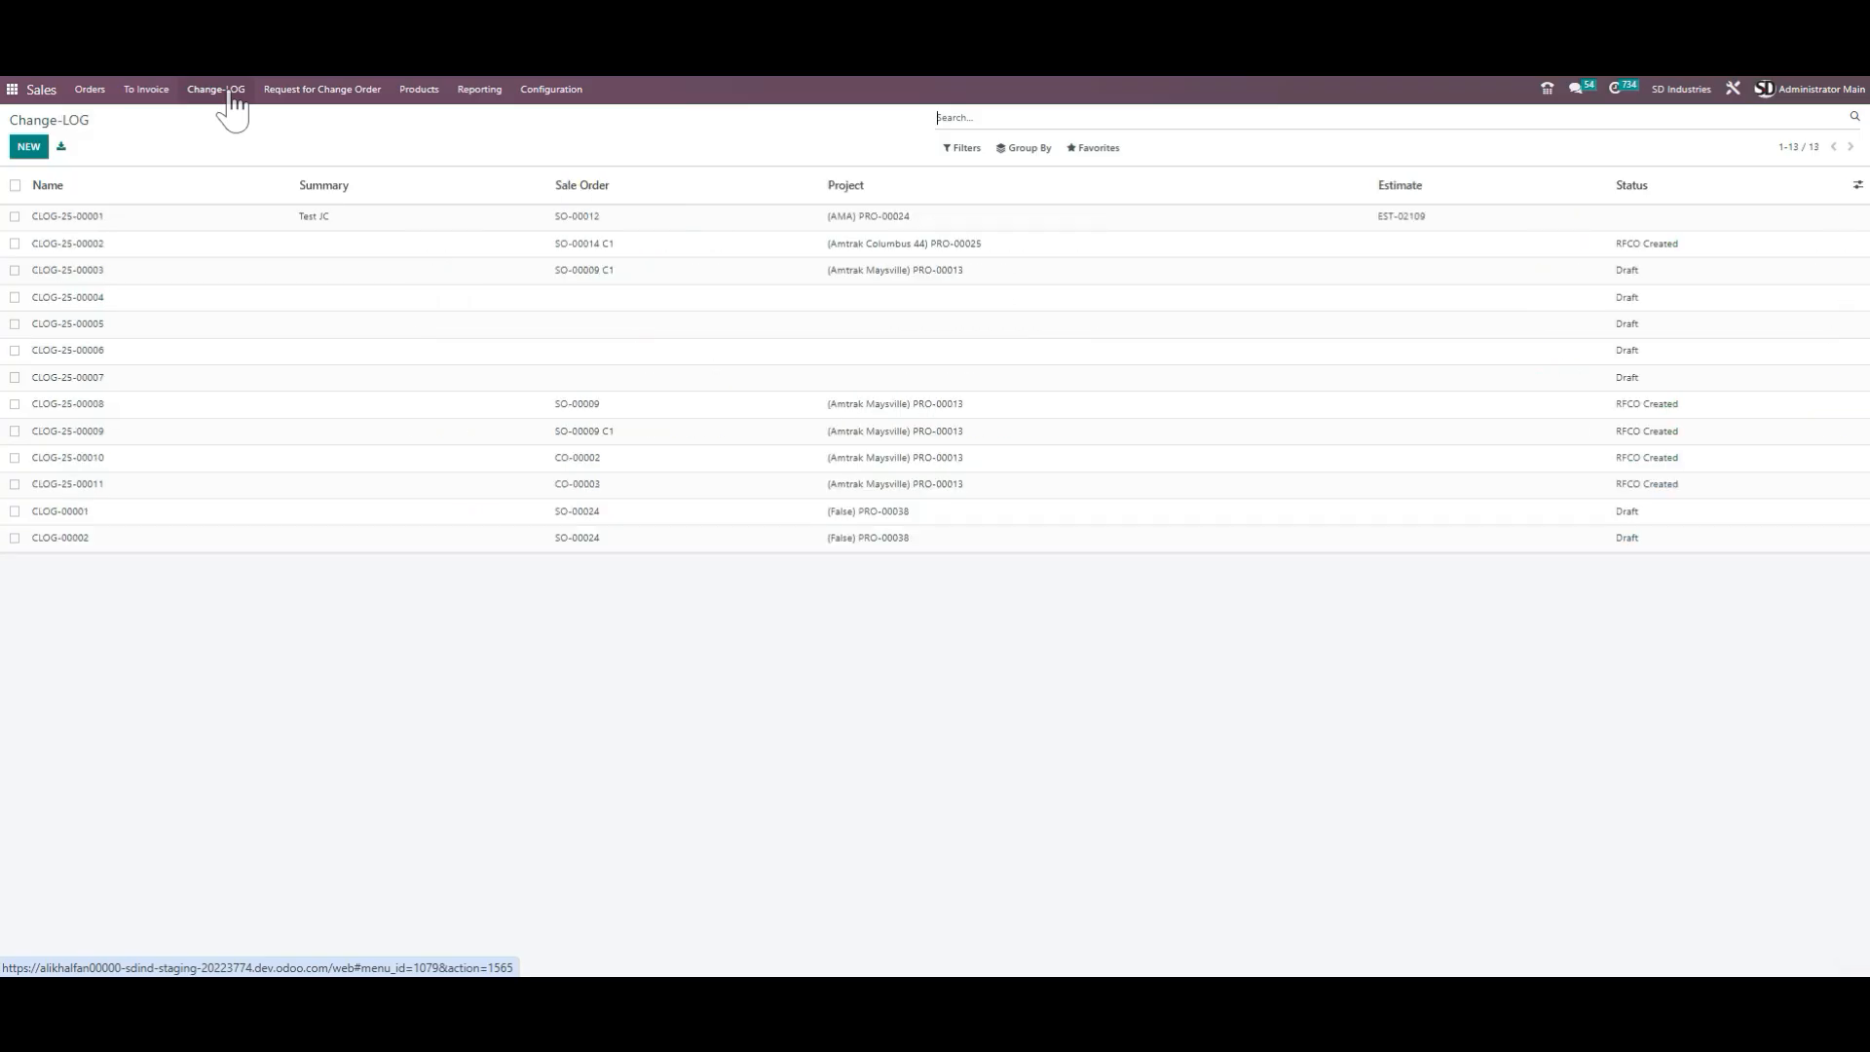
left_click(316, 94)
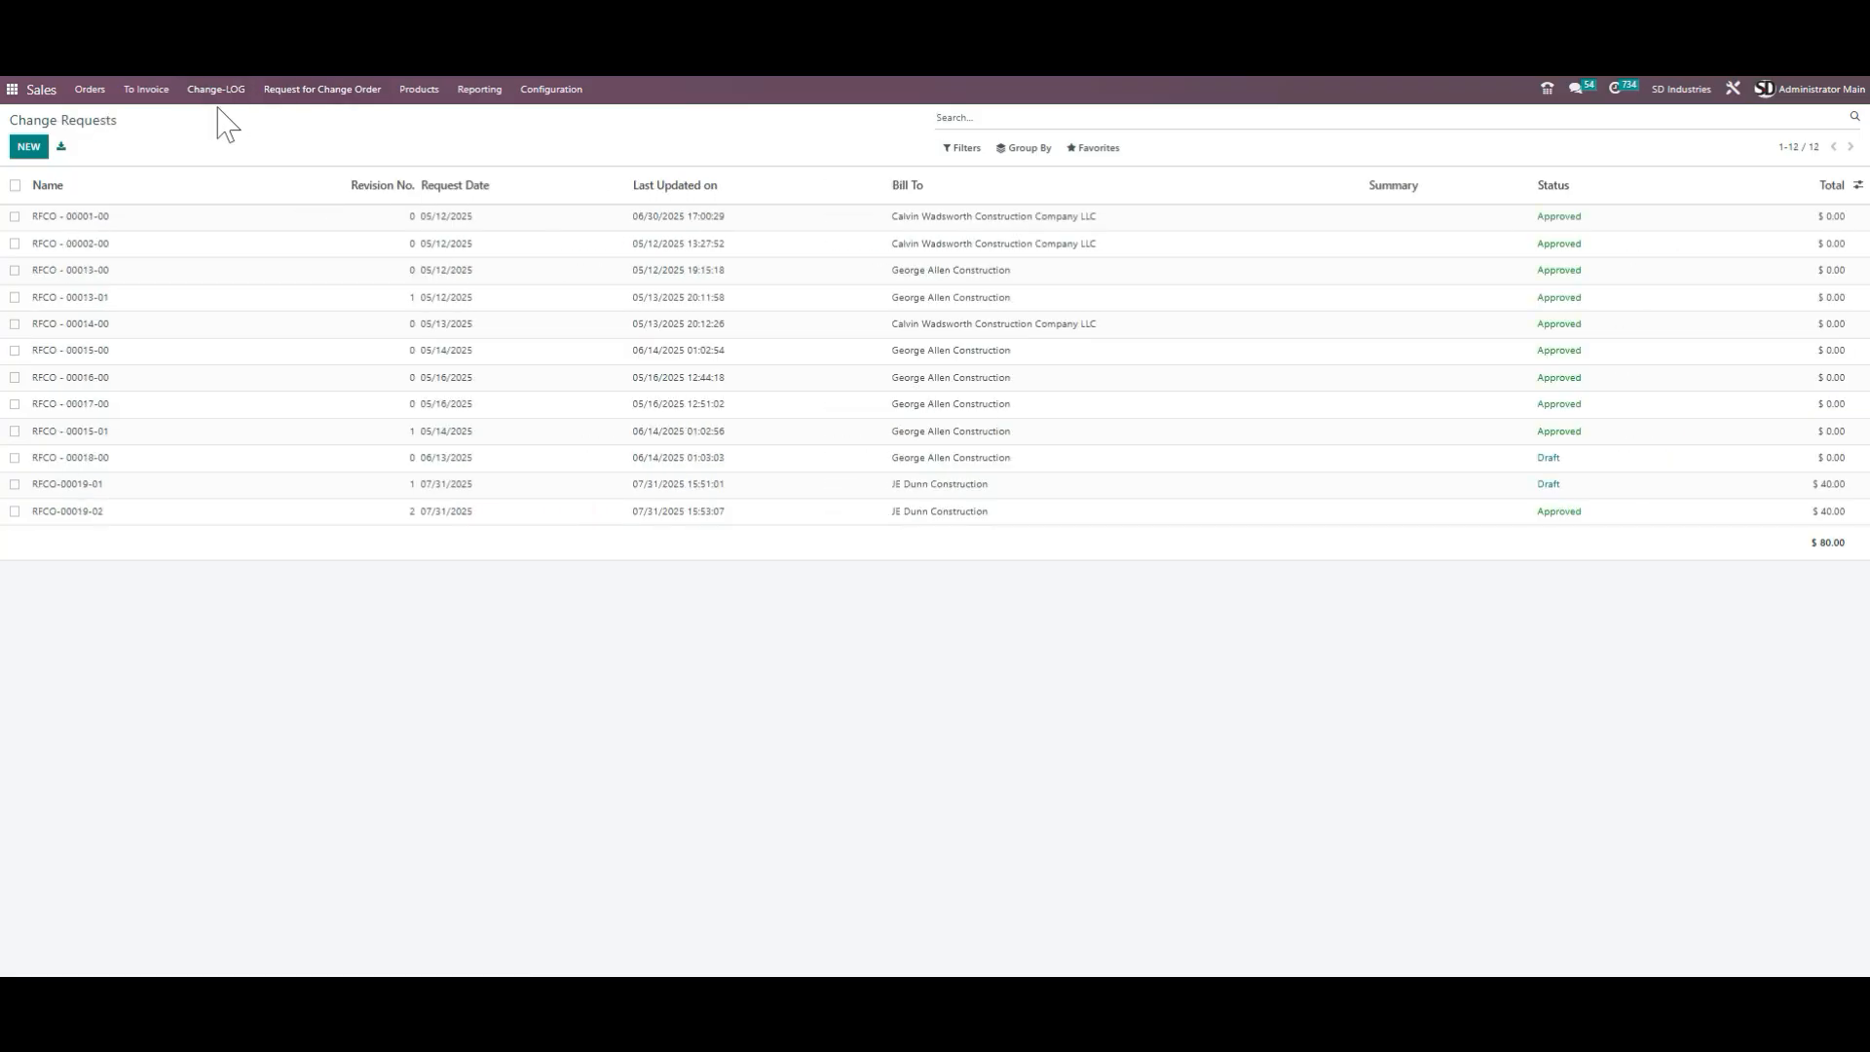
Examine the details, lines and financial analysis of RFCO - 00013-00, and return to the change requests list
left_click(222, 272)
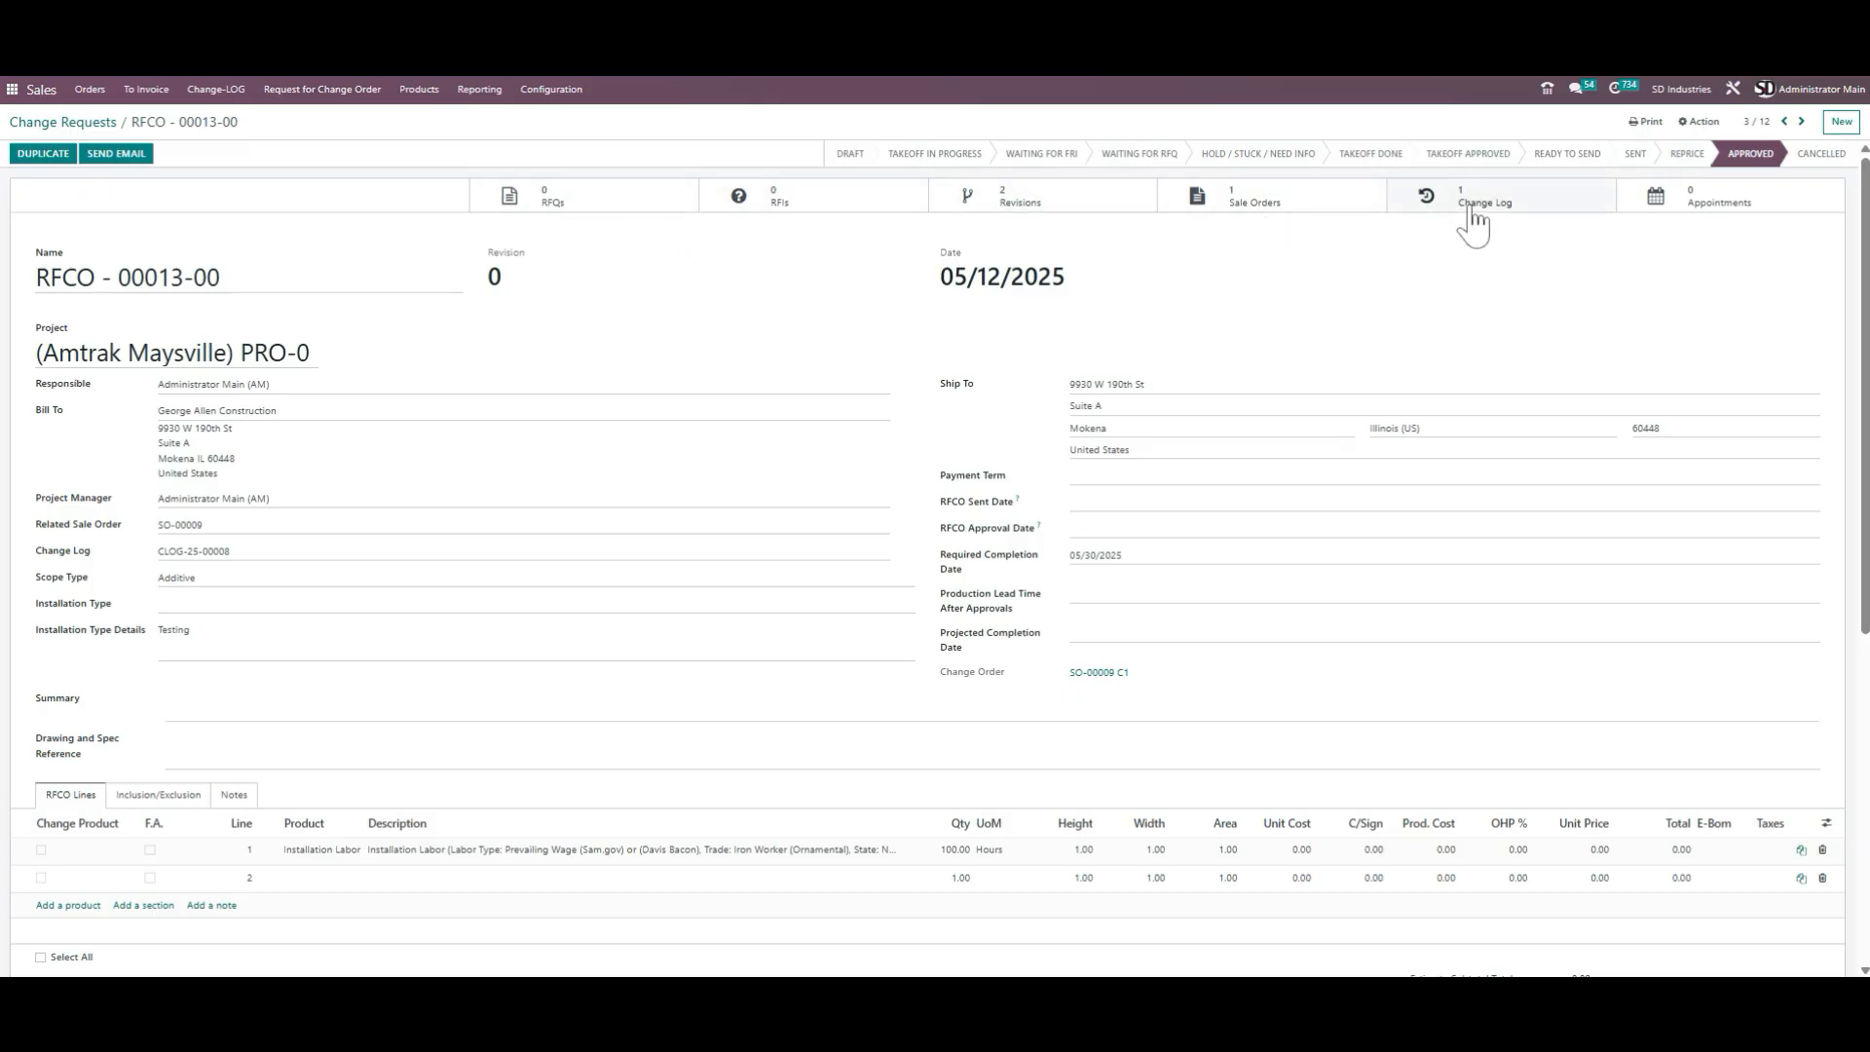
scroll(307, 581, "down", 3)
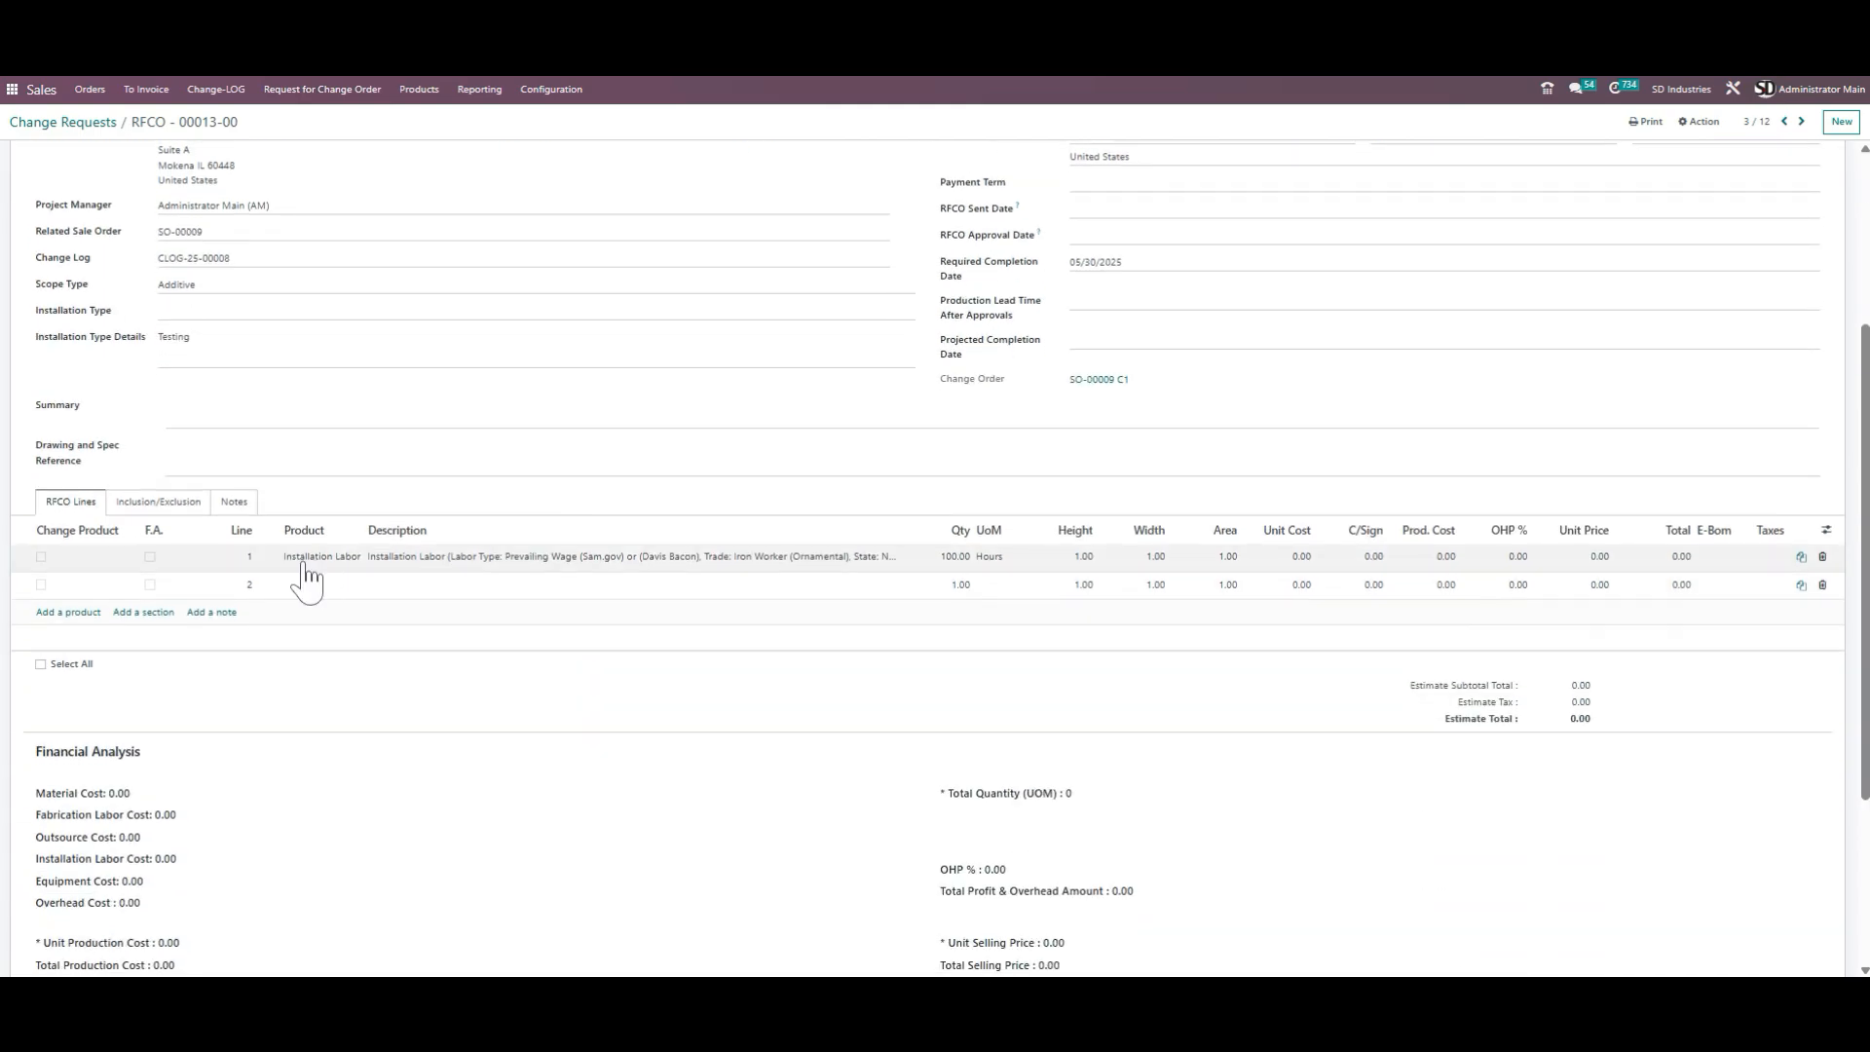
scroll(322, 641, "down", 3)
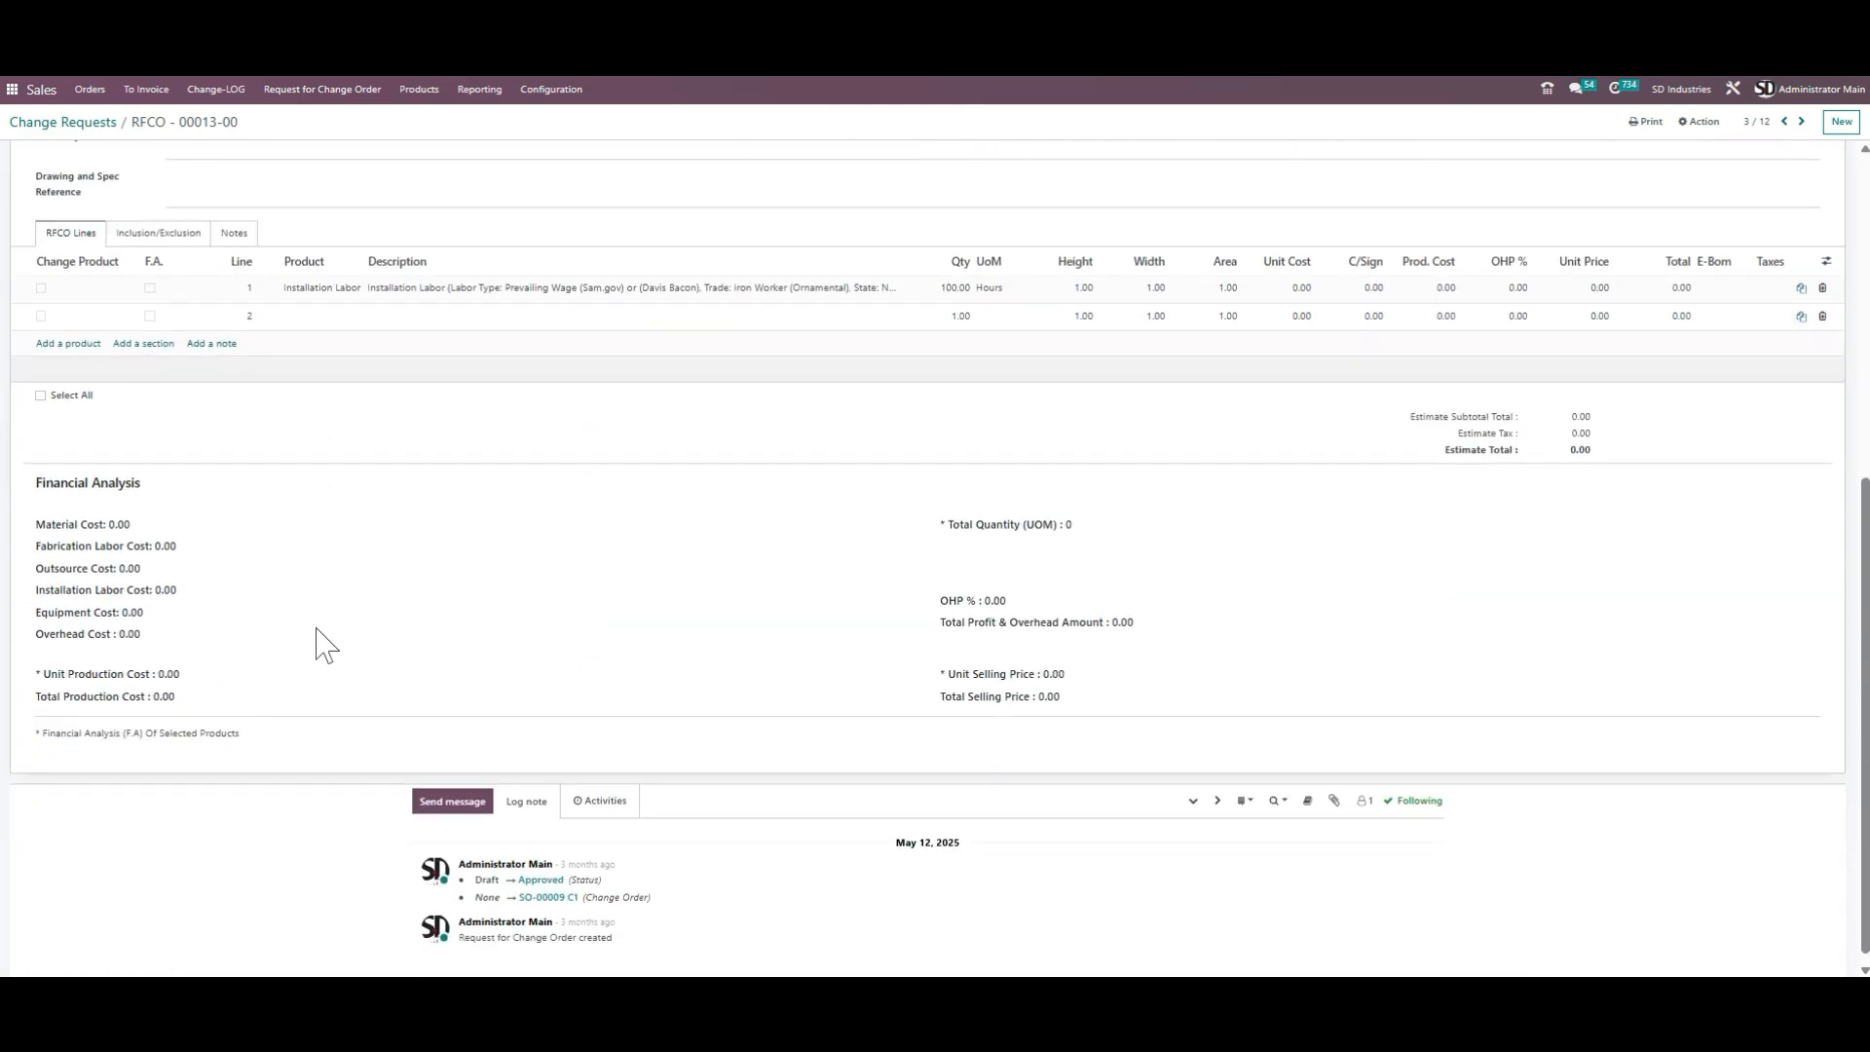
scroll(494, 573, "up", 2)
scroll(494, 573, "up", 4)
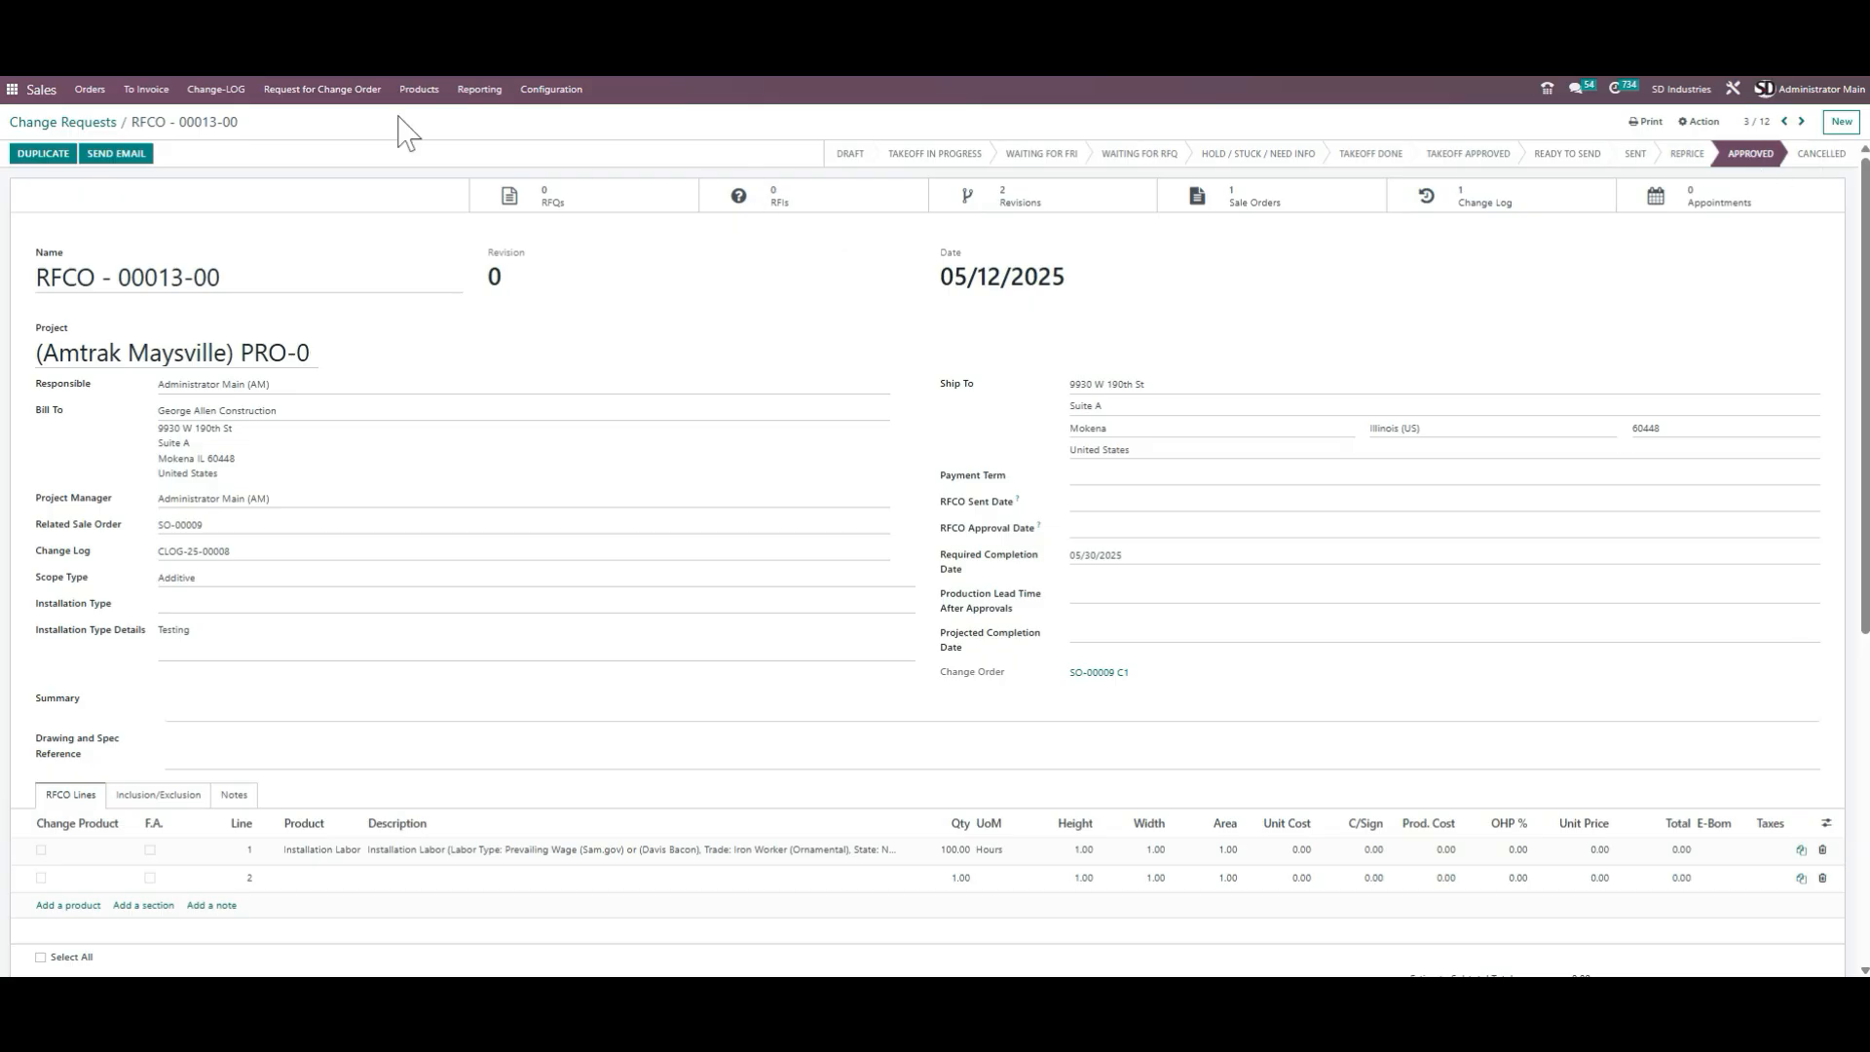
left_click(52, 123)
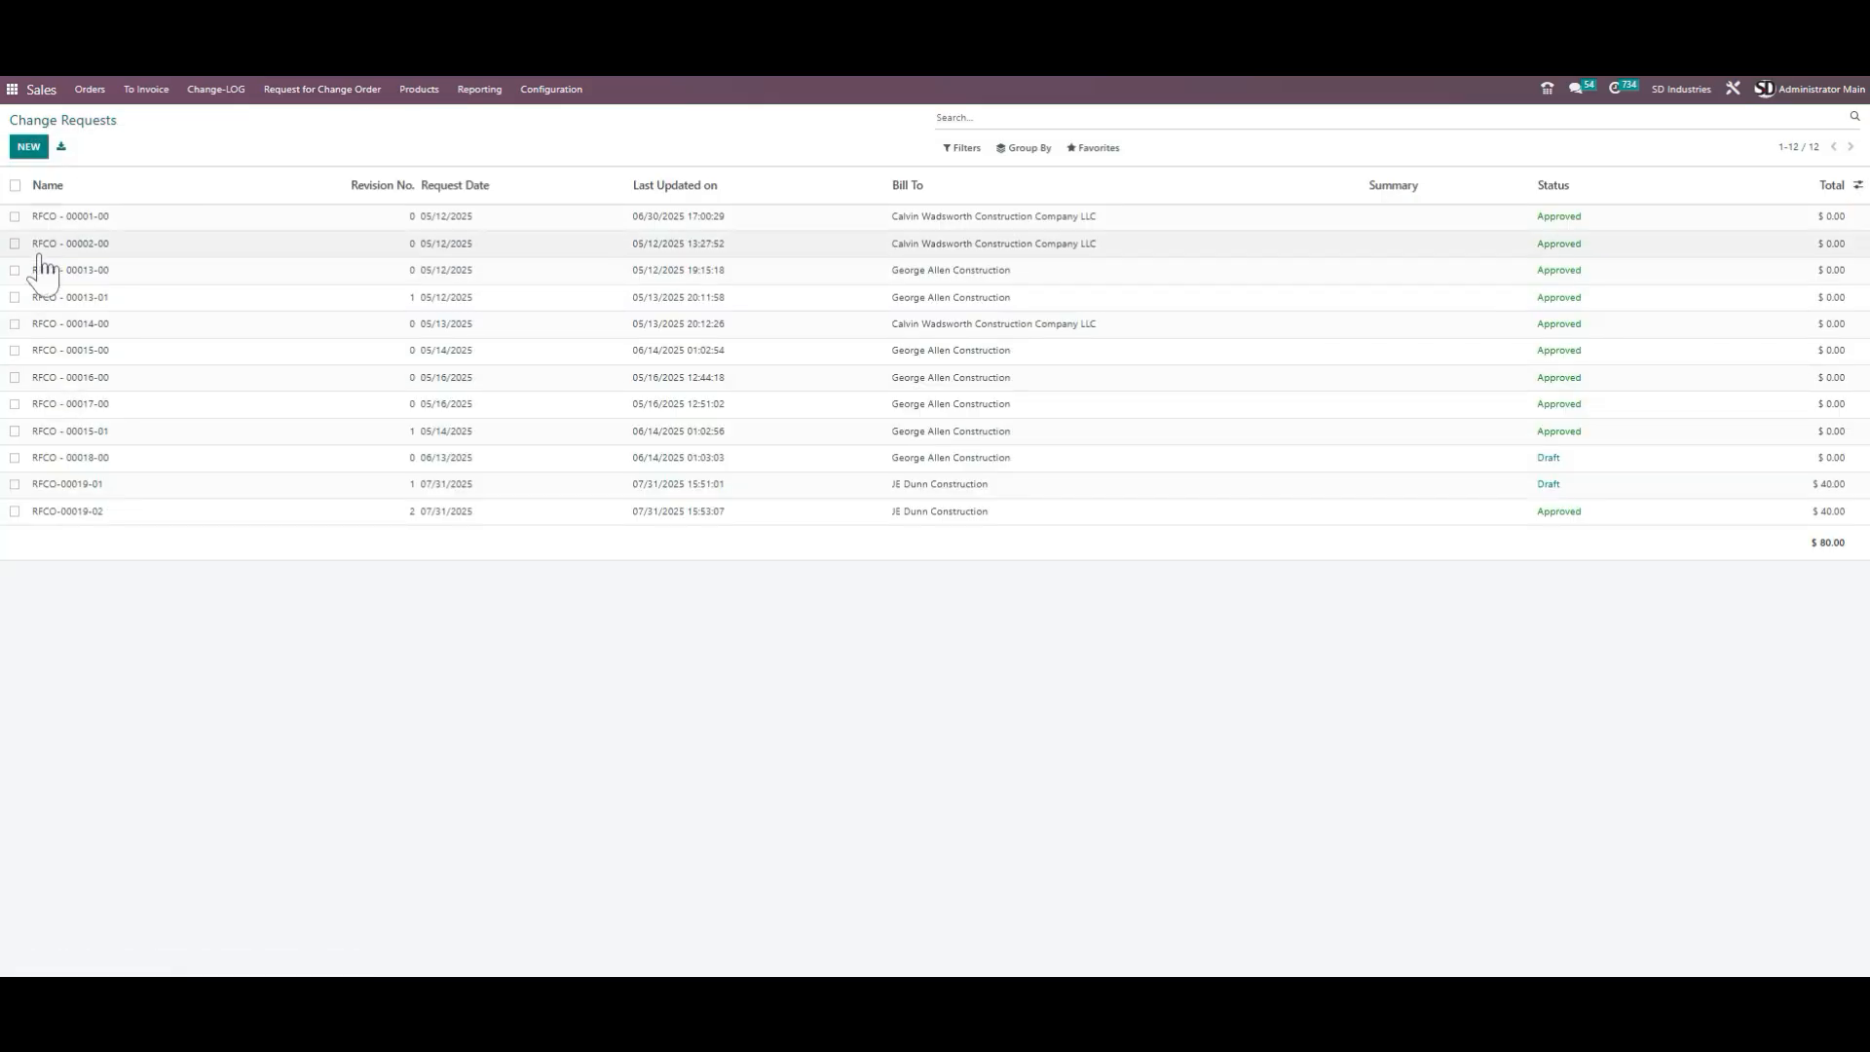